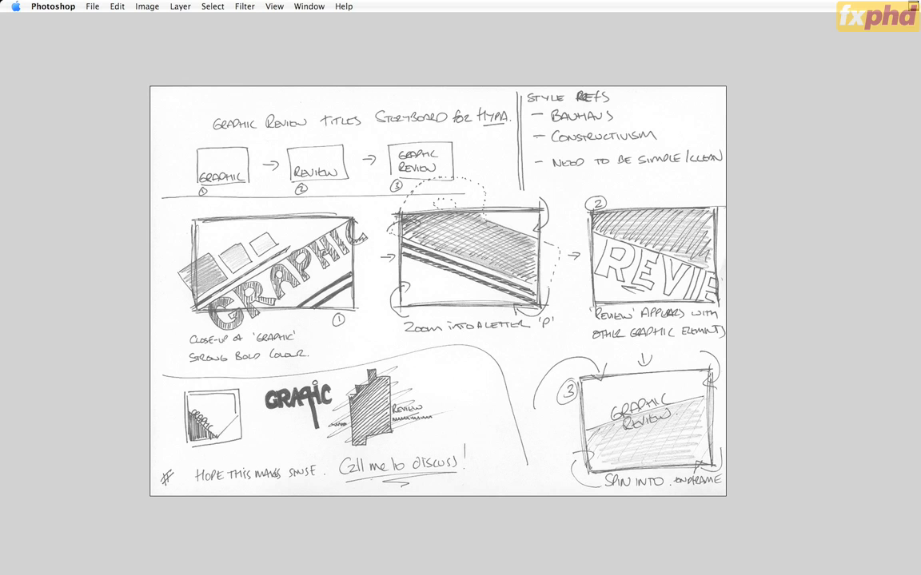
Step: Switch to Illustrator and save the storyboard's swatches as an ASE library named GraphicReview_Swatches in the fxphd Classes/Class01/AI folder
key("super+q")
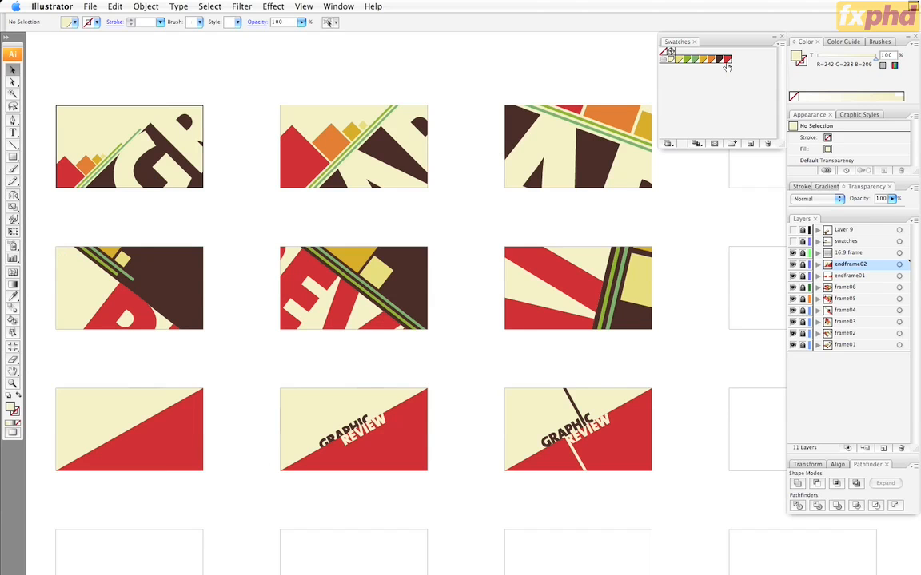
left_click(782, 44)
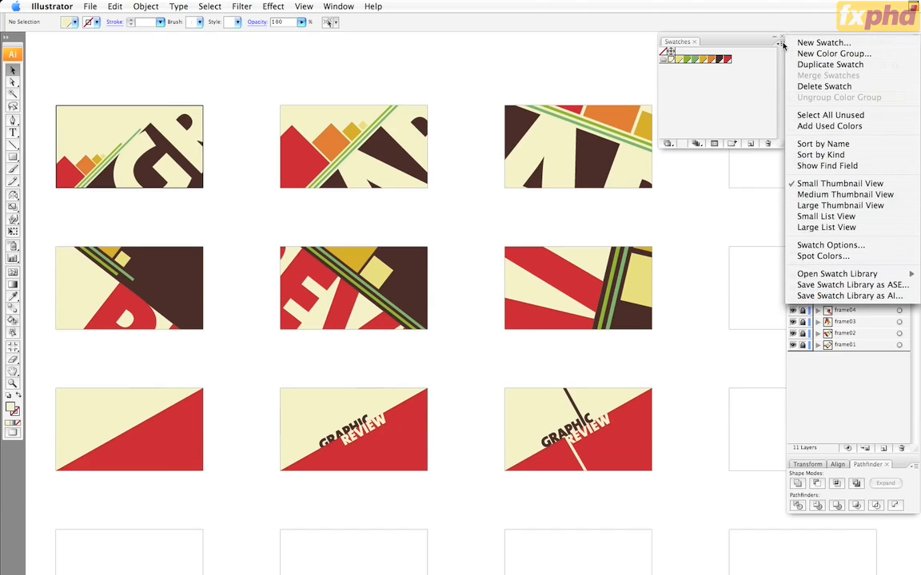
left_click(828, 286)
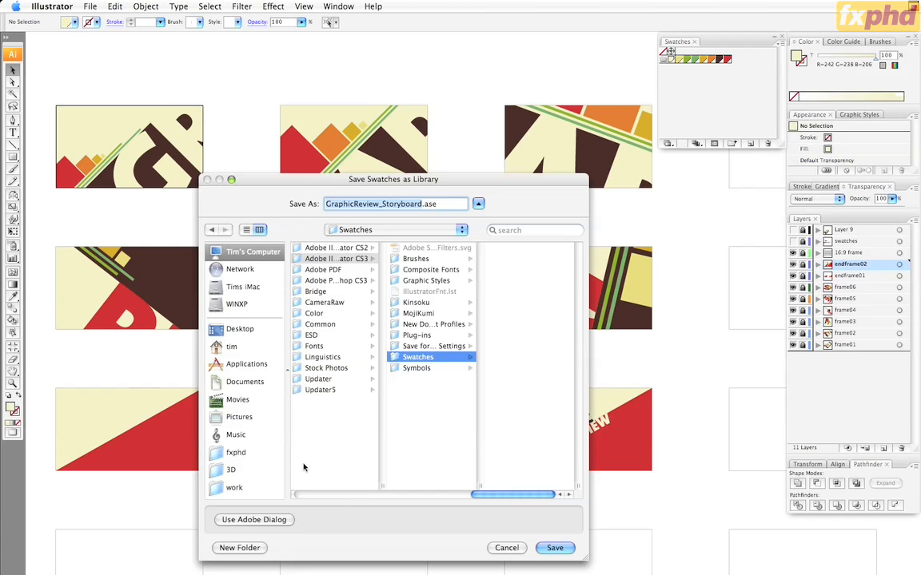
left_click(249, 454)
left_click(318, 258)
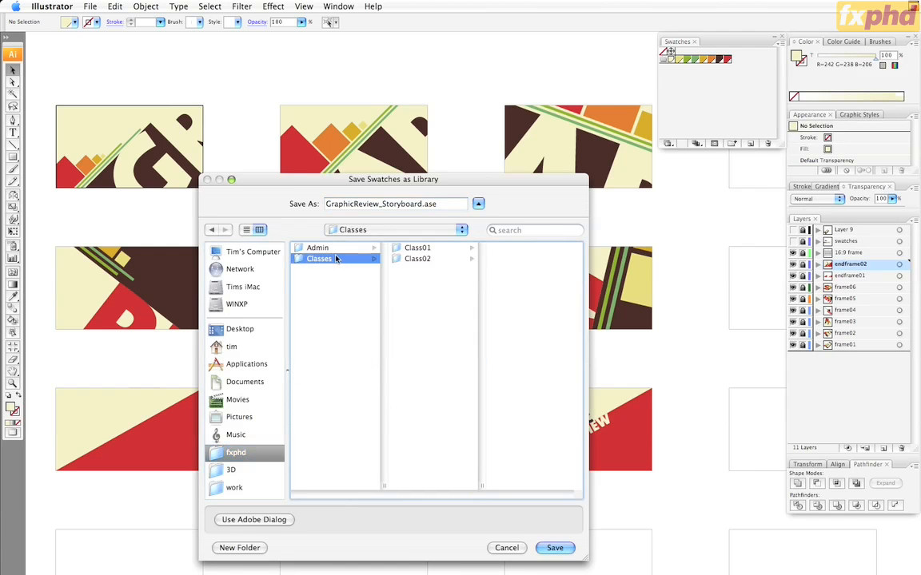
left_click(420, 249)
left_click(503, 260)
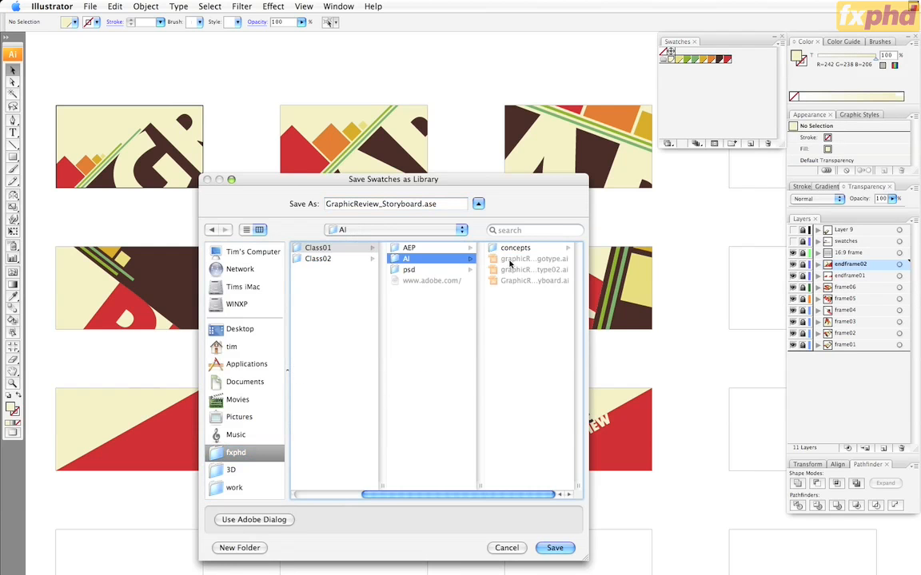
left_click_drag(423, 205, 384, 205)
type("Swatches")
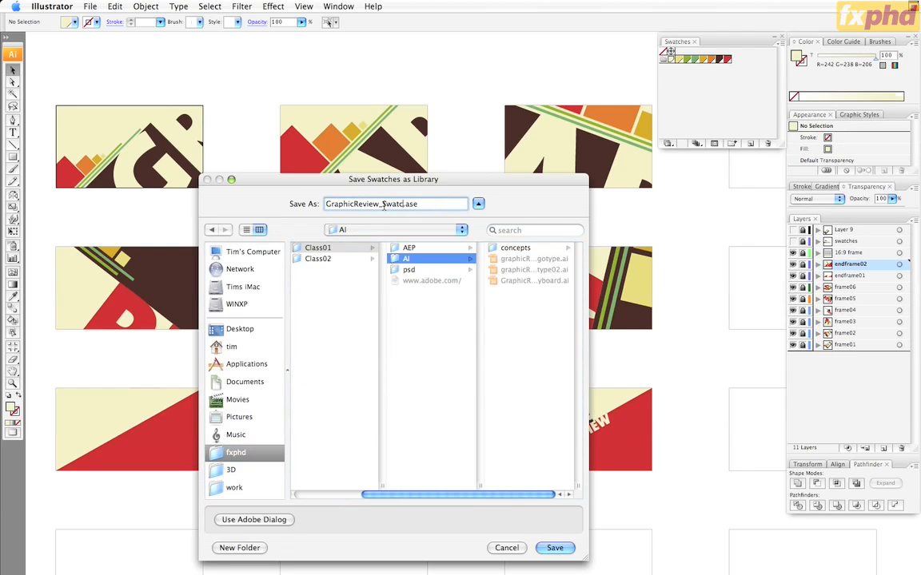
left_click(557, 549)
left_click(566, 238)
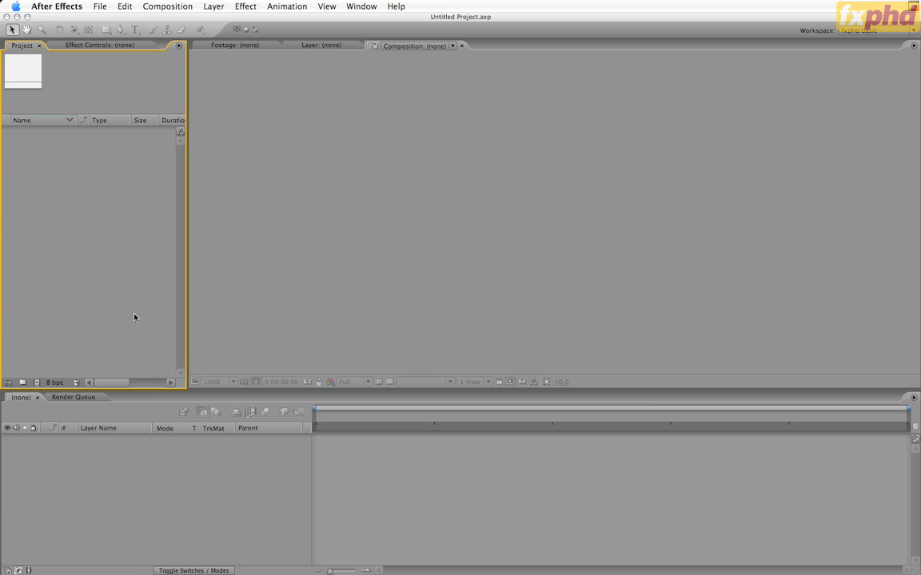
Step: Look at the Adobe Exchange page for Additional Scripts for After Effects CS3 in Firefox, and return to After Effects
key("super+Tab")
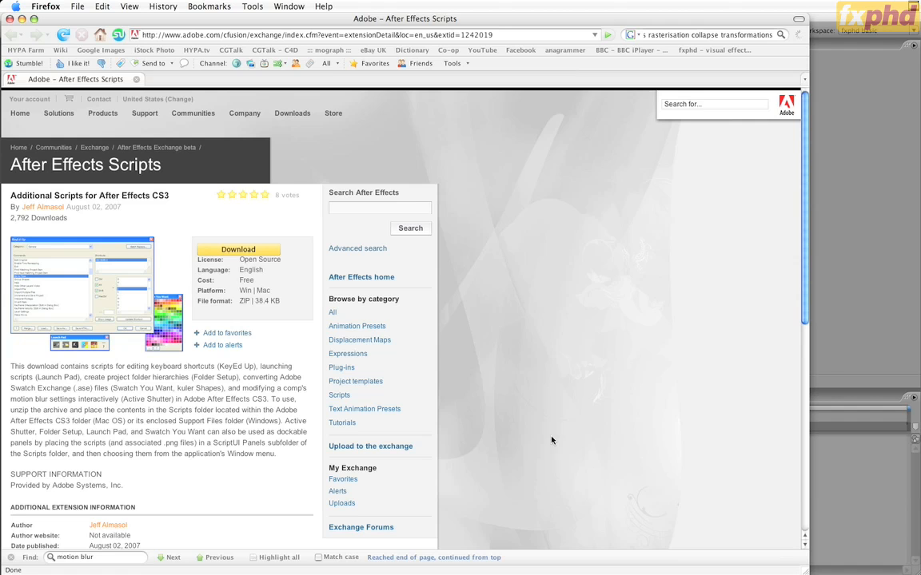
left_click(832, 526)
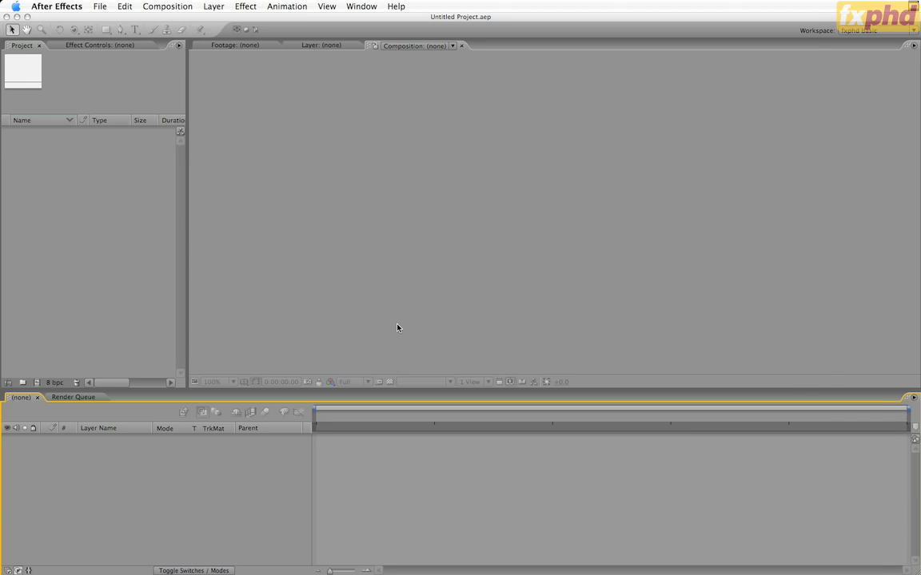
Step: Open the Swatch You Want script panel and import GraphicReview_Swatches.ase from the Class01/AI folder
left_click(287, 208)
left_click(362, 7)
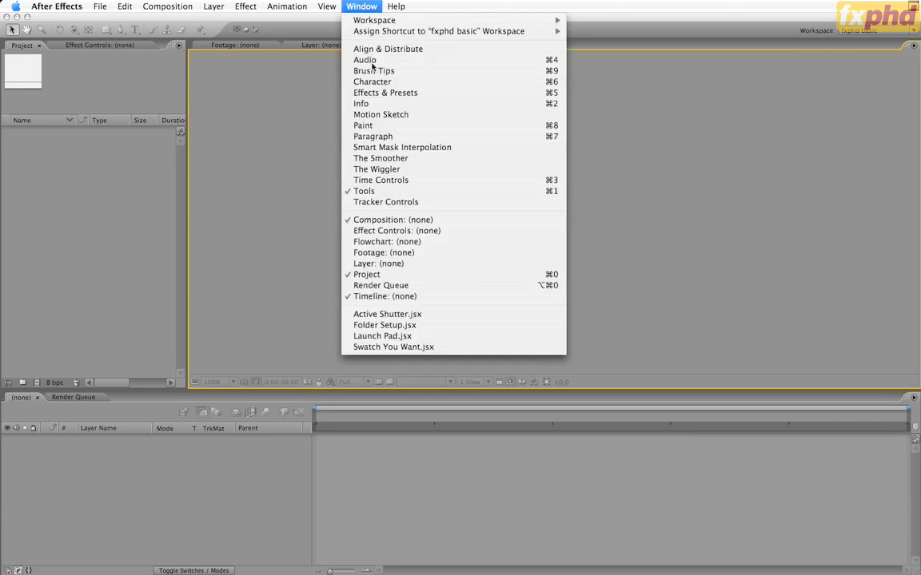
left_click(417, 347)
left_click_drag(286, 73, 317, 61)
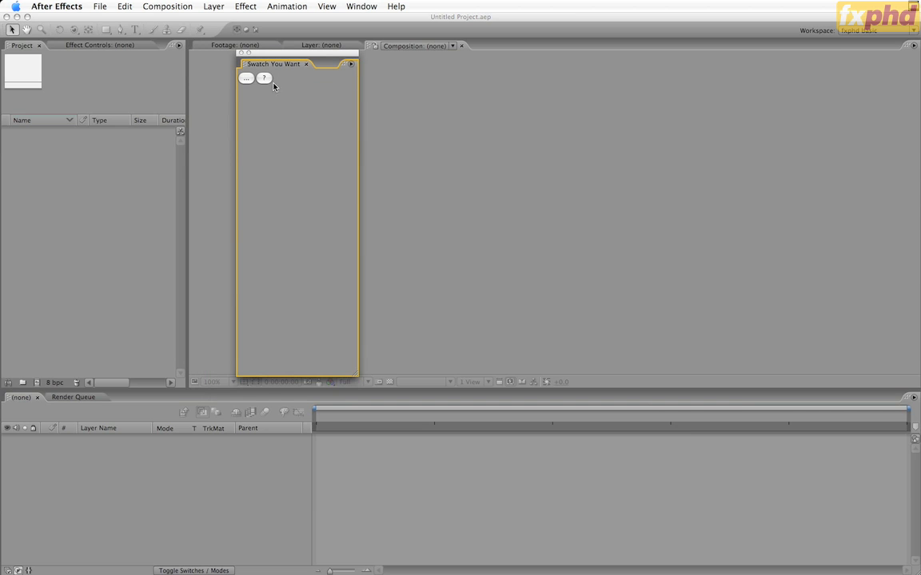
left_click(246, 78)
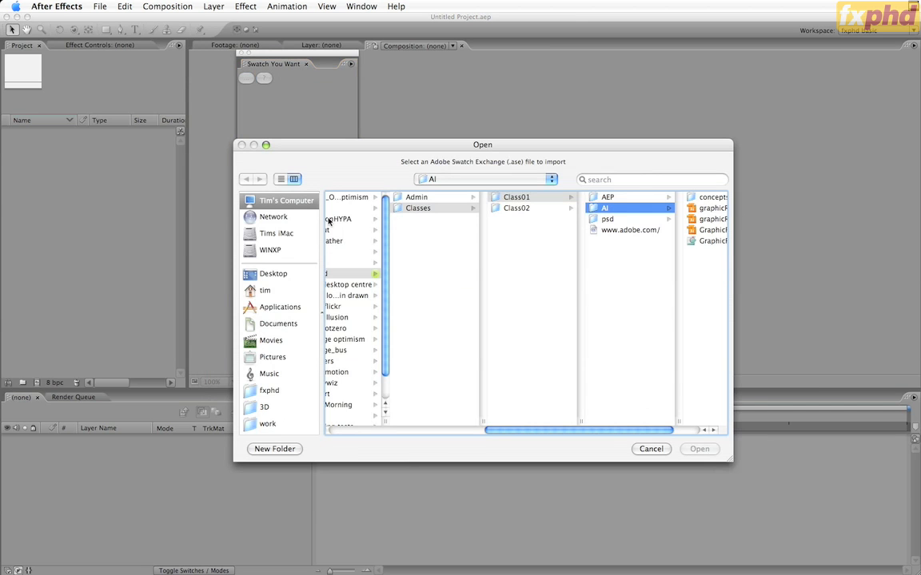
left_click(648, 239)
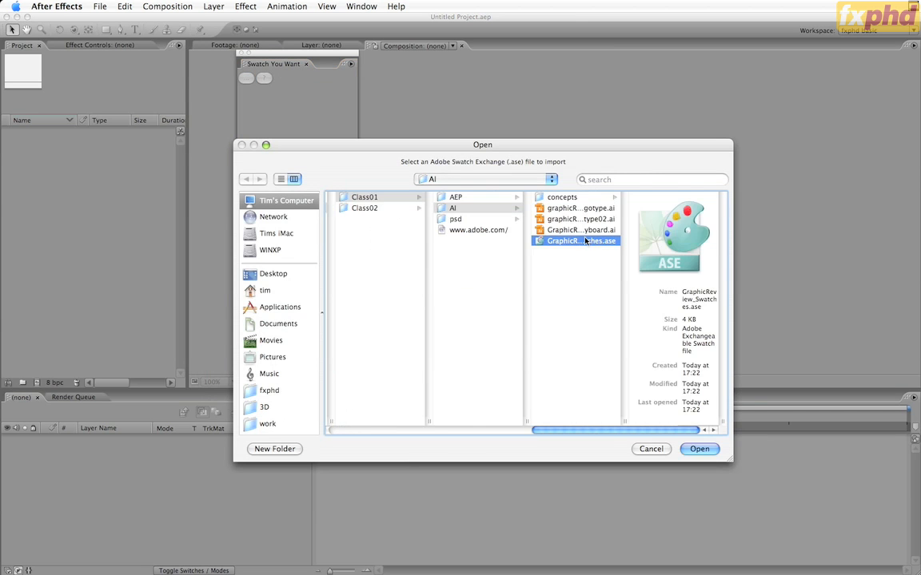
left_click(692, 450)
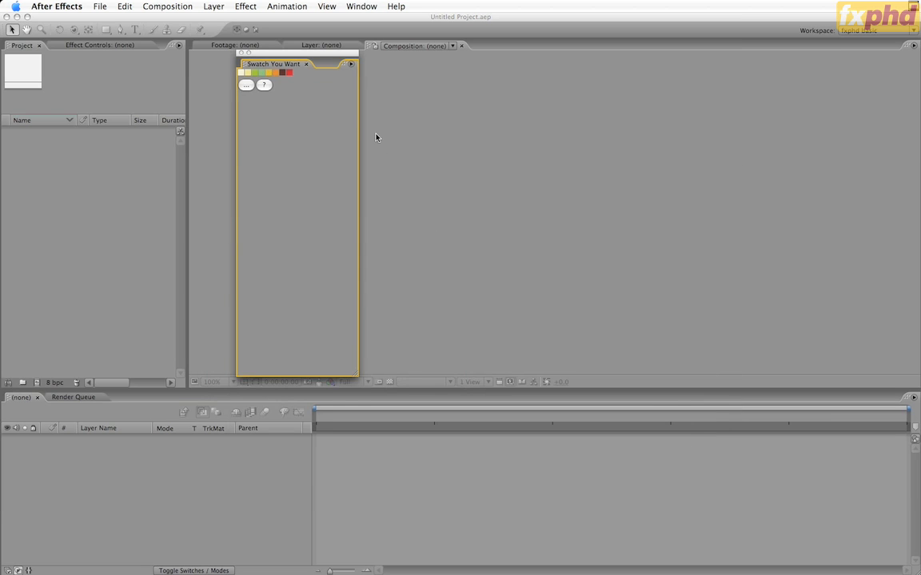
Step: Dock the Swatch You Want panel between the Project and Composition panels and narrow it to a slim column
left_click_drag(244, 66, 192, 88)
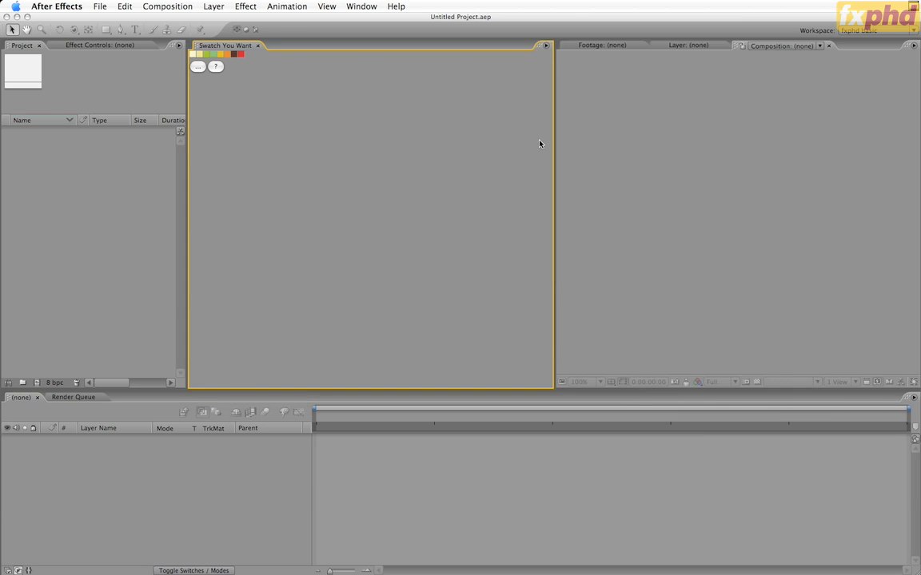
left_click_drag(555, 151, 302, 150)
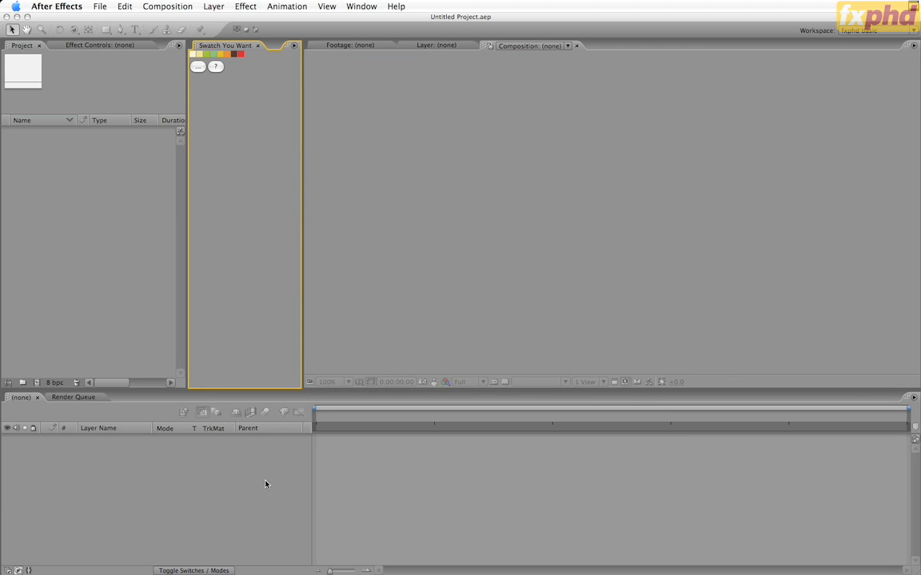
left_click(147, 329)
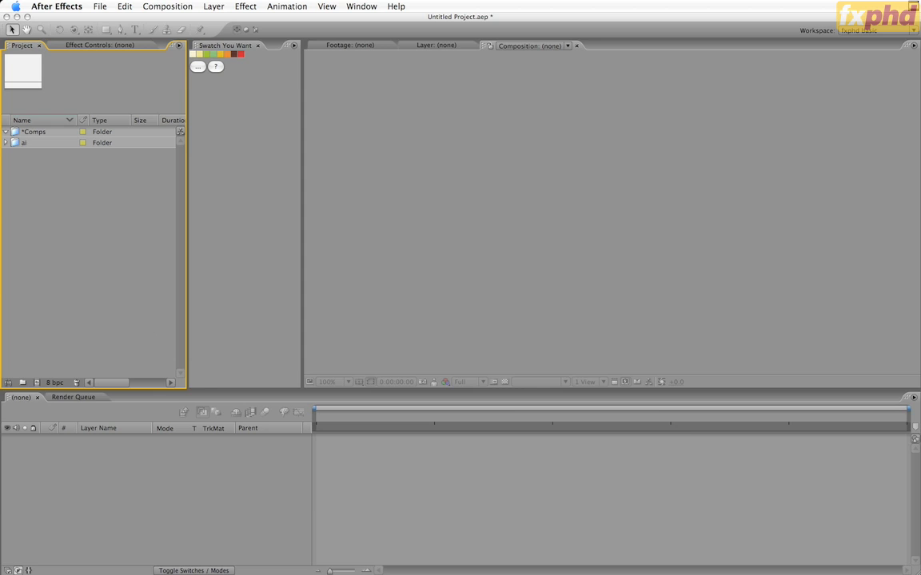
Step: Create a composition named GraphicReview_Main in the *Comps folder using the PAL D1/DV Widescreen Square Pixel preset
left_click(15, 134)
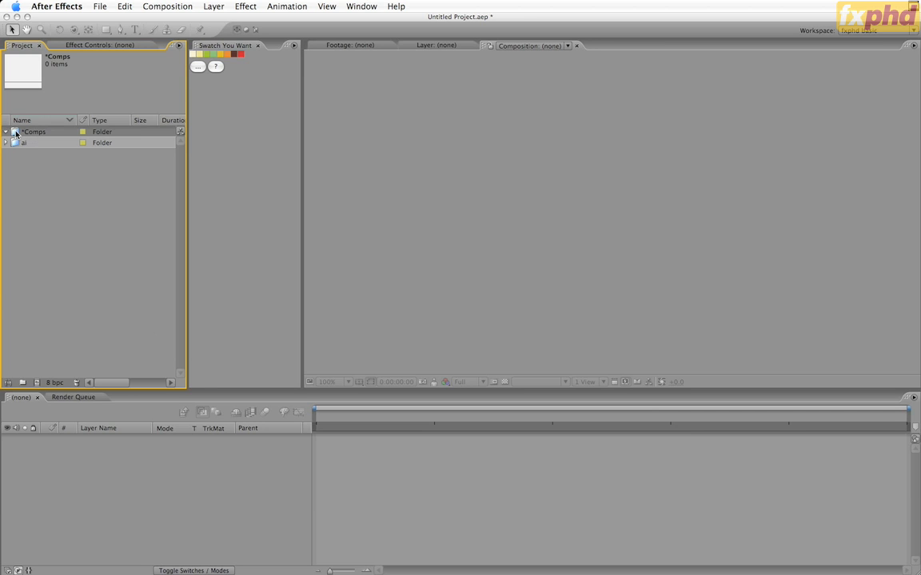
key("super+n")
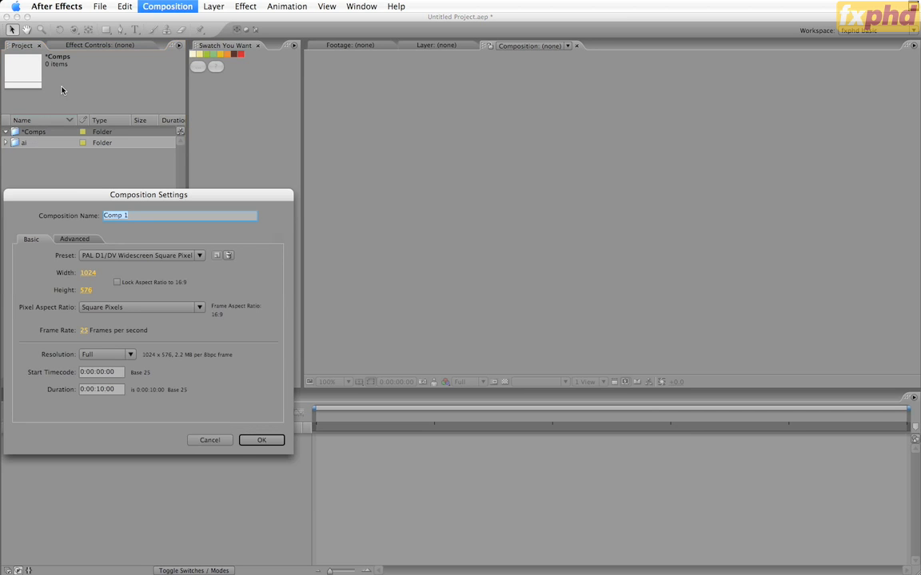
left_click_drag(139, 192, 349, 128)
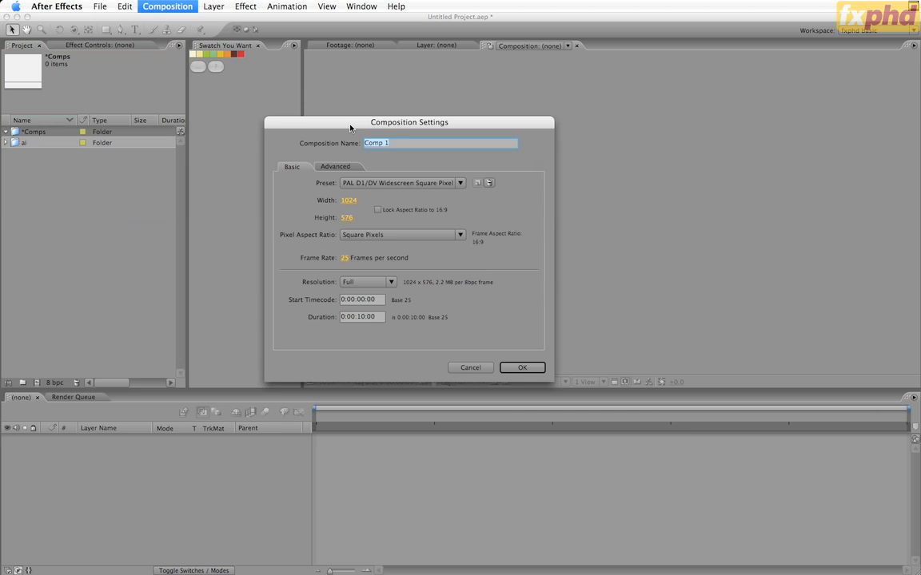
type("GraphicReview_Main")
left_click(400, 183)
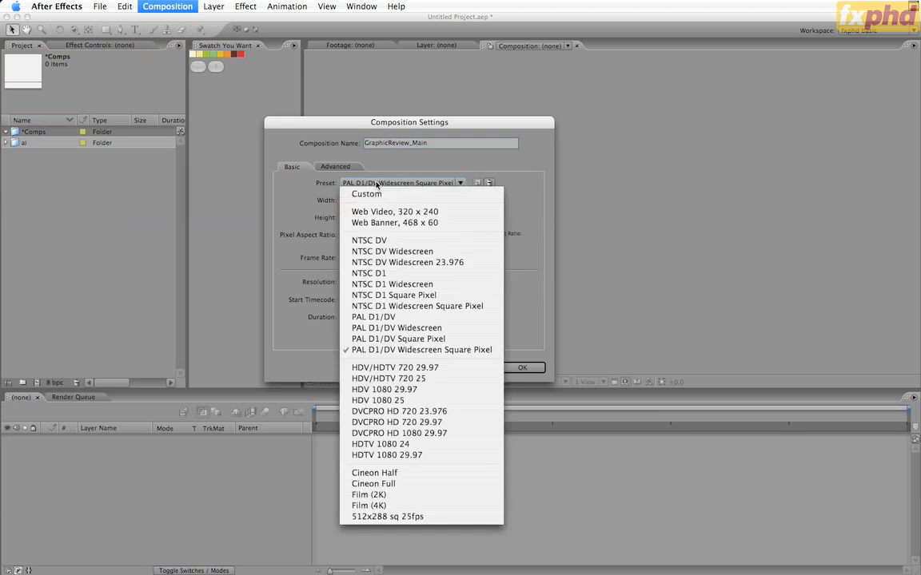
left_click(431, 353)
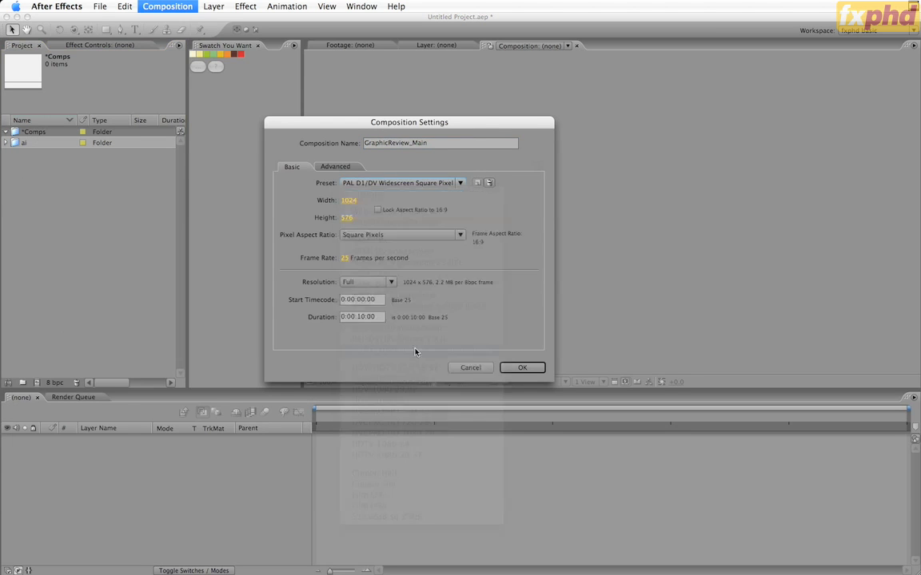
left_click(524, 368)
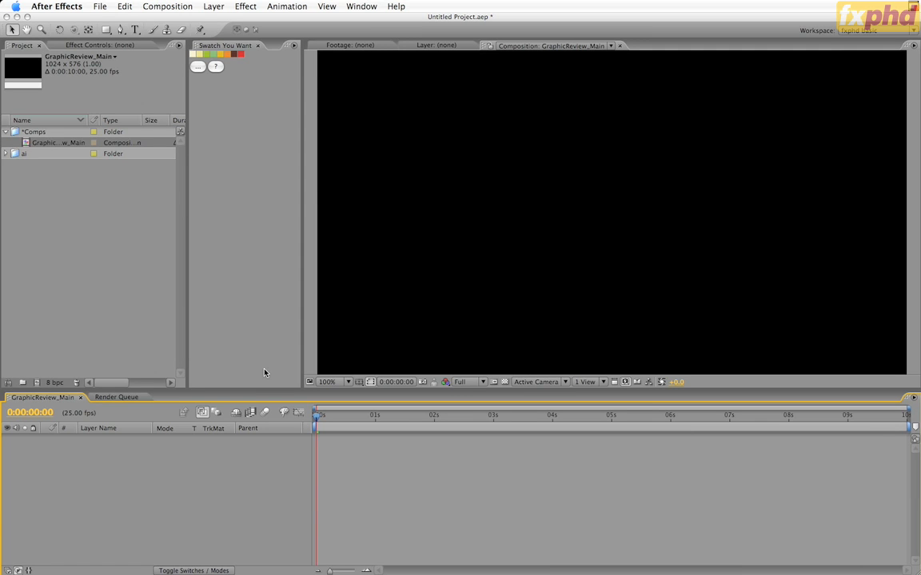
Step: Create a 200 x 200 pixel solid coloured with the red from the imported swatches
key("super+y")
key("Tab")
type("2")
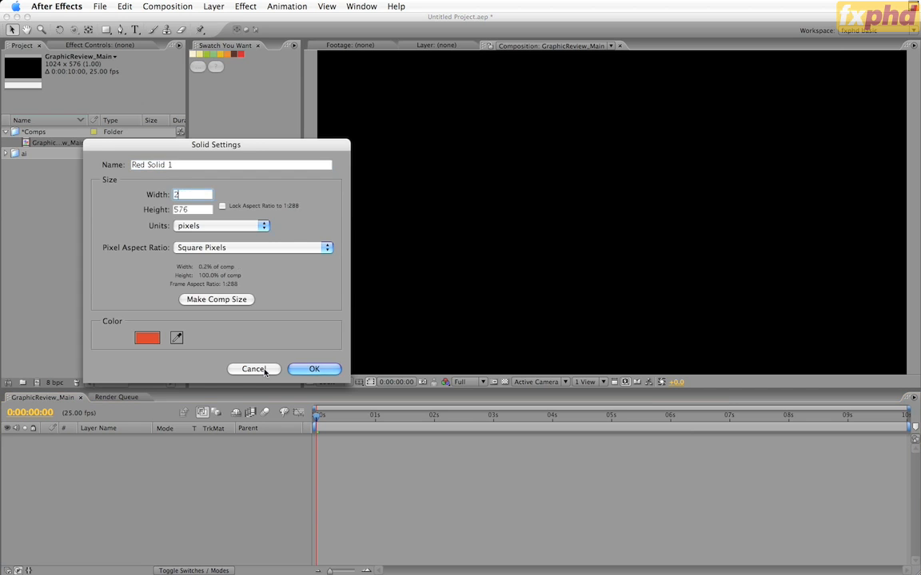
type("00")
key("Tab")
type("200")
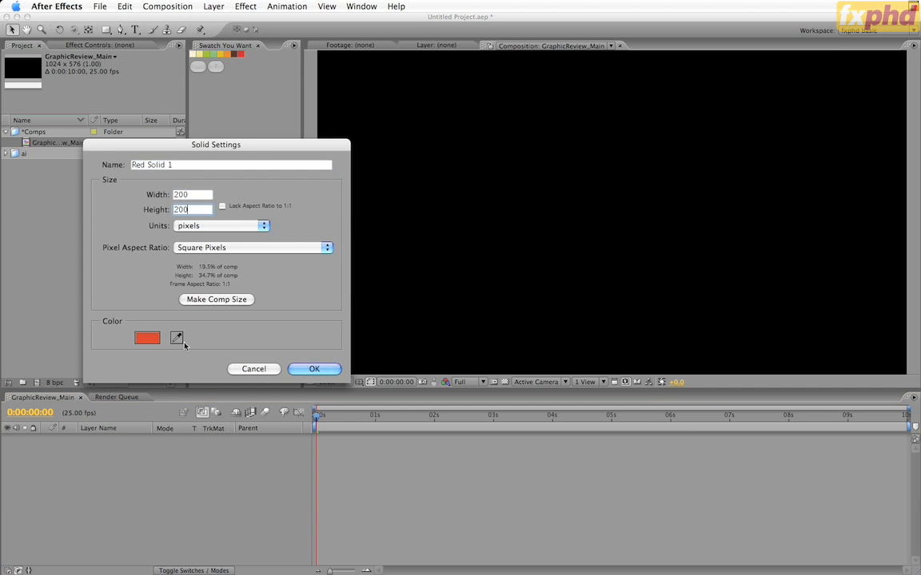
left_click(181, 342)
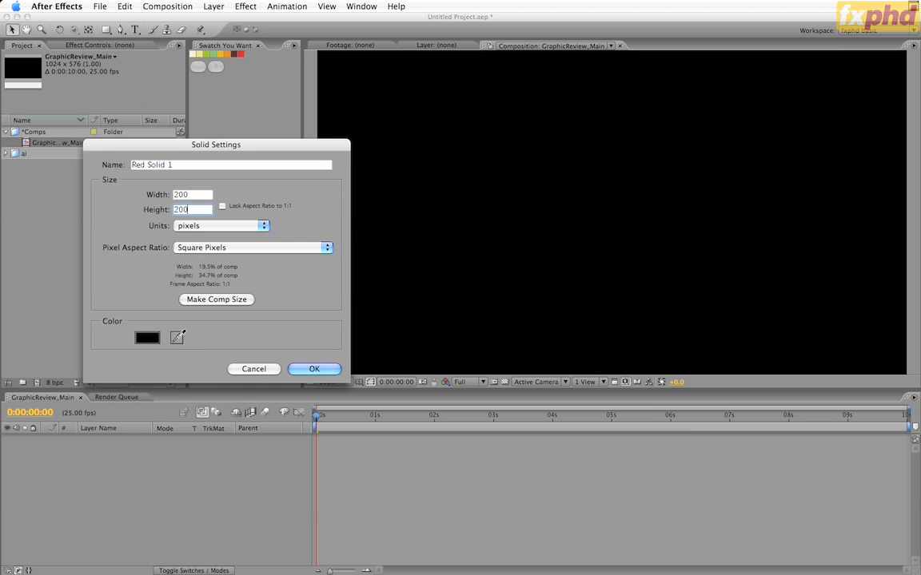
left_click(242, 55)
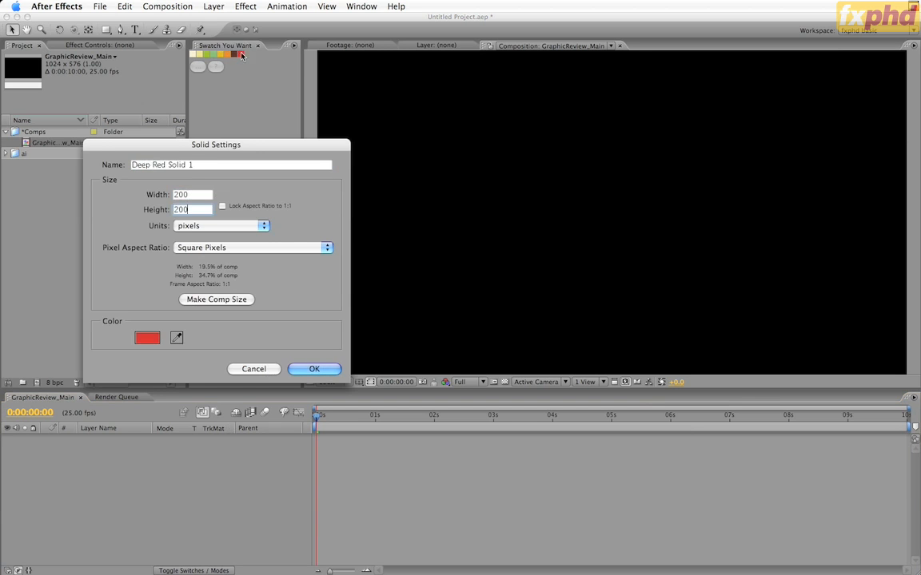
left_click(324, 370)
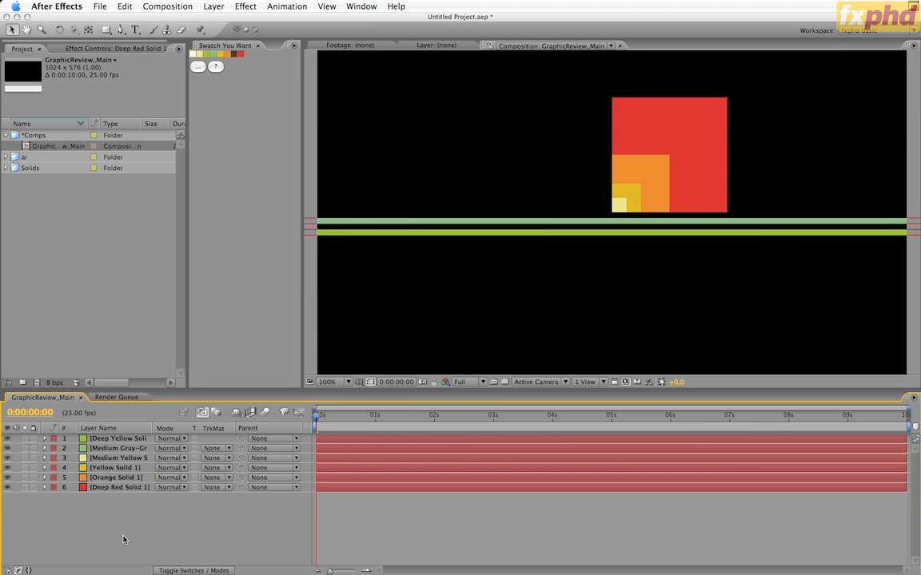
Step: Create a comp-size solid, 1024 x 576 pixels, coloured with the palest yellow from the imported swatches
key("super+y")
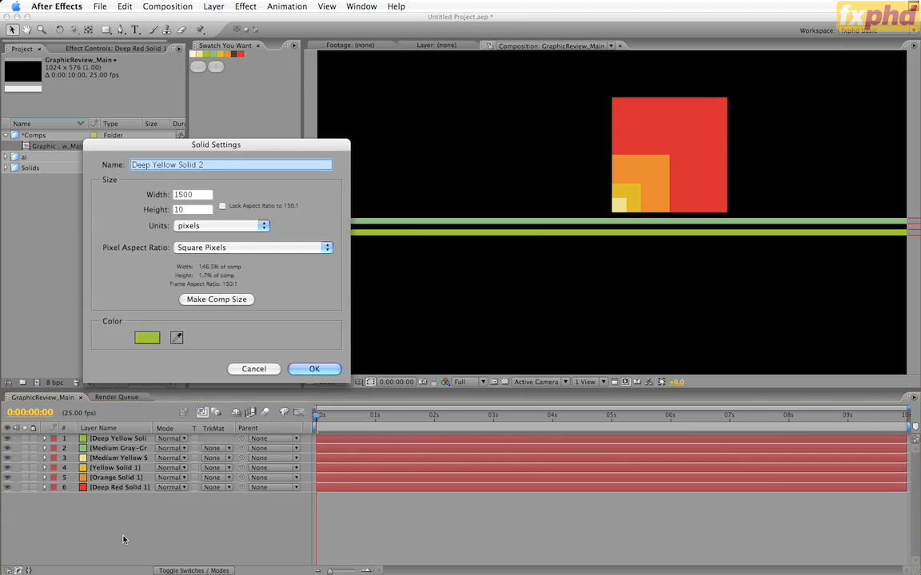
left_click(212, 300)
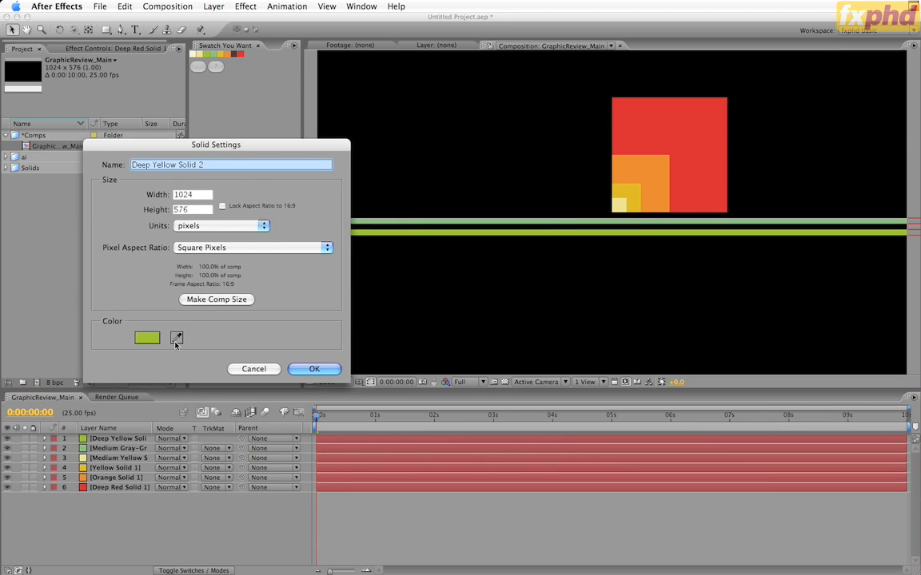
left_click(177, 337)
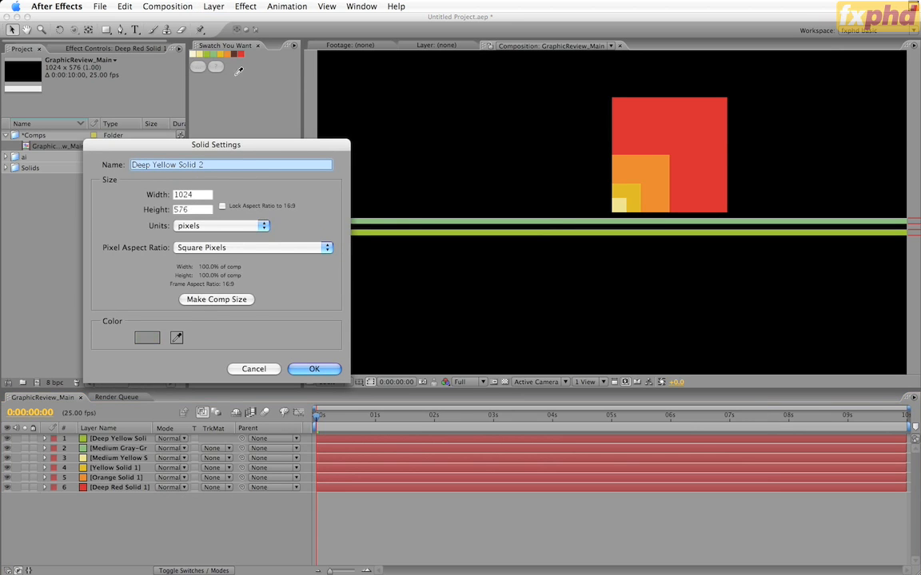
left_click(192, 53)
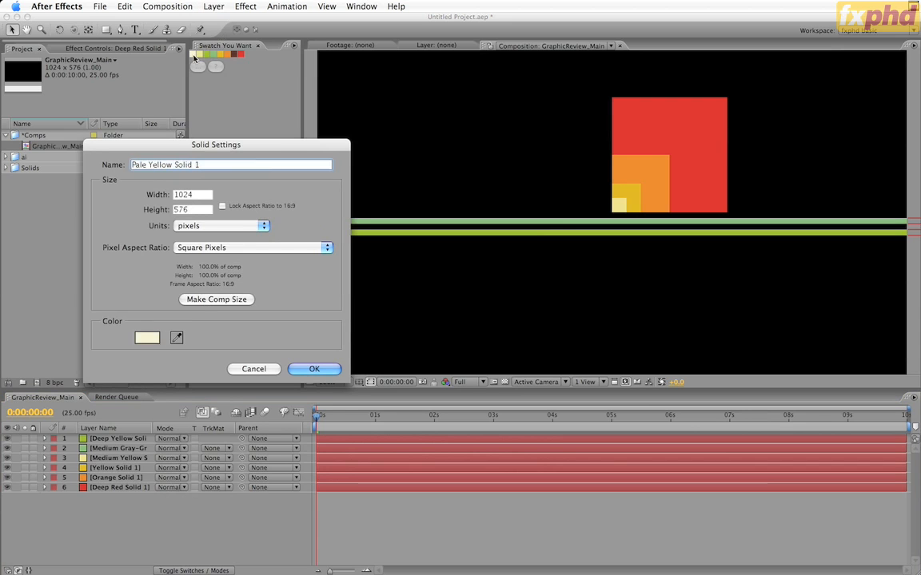
left_click(314, 369)
Step: Move the pale yellow solid beneath all other layers as the background and lock it
left_click_drag(132, 519, 95, 502)
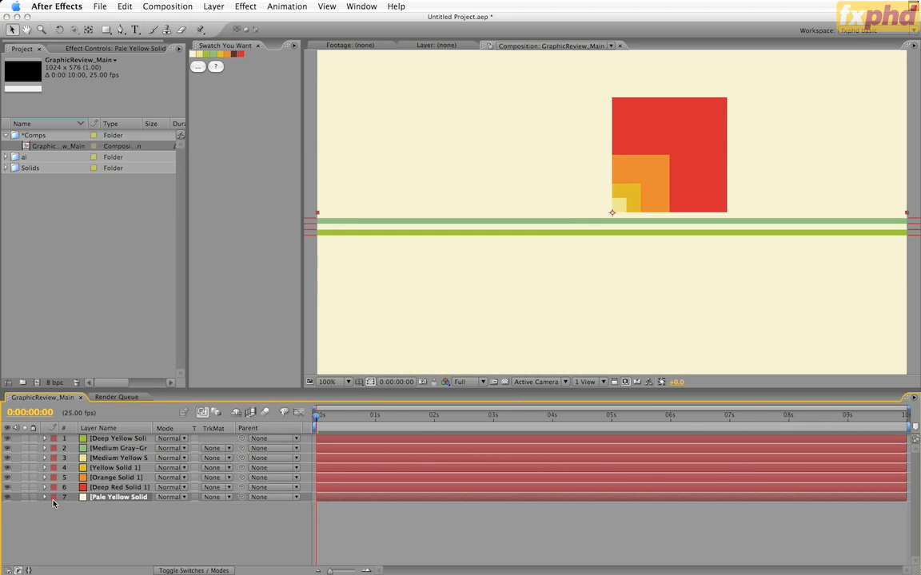
left_click(32, 497)
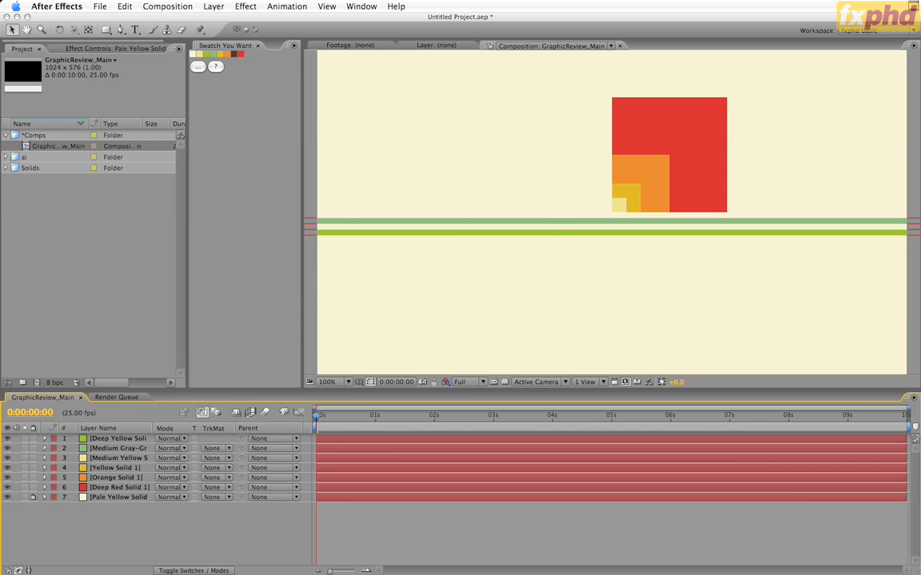
Step: Save the project as GraphicReview_01 in the AEP folder of fxphd's Classes > Class01
key("super+s")
left_click(260, 307)
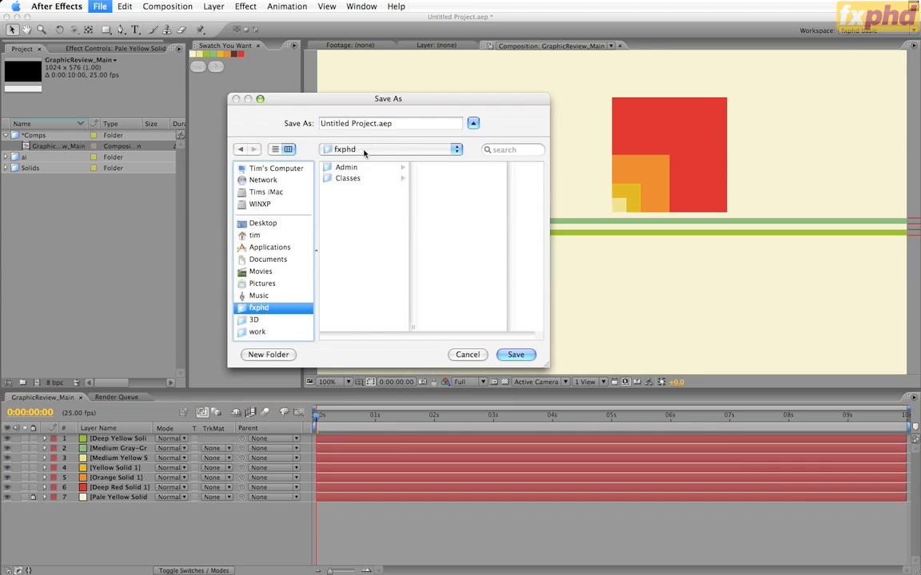
left_click(348, 178)
left_click(436, 167)
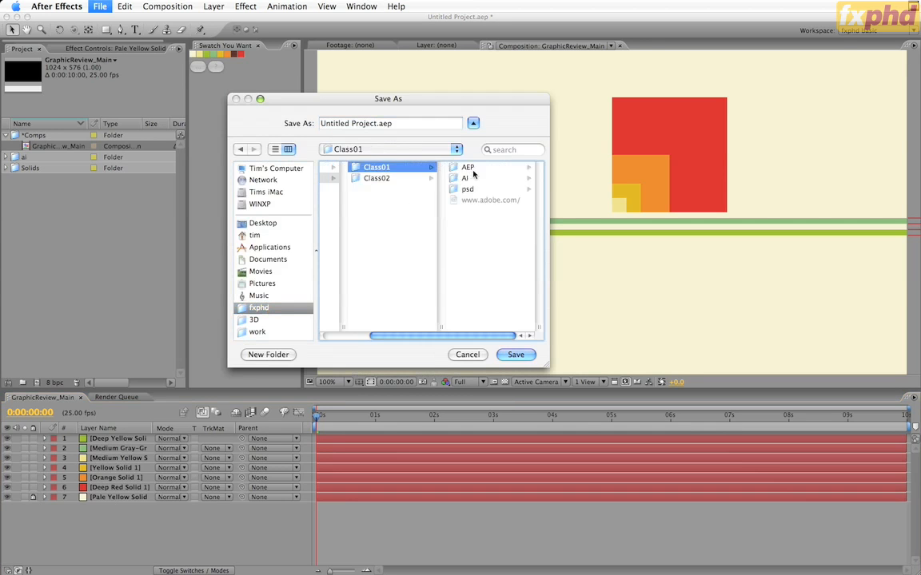
left_click(468, 168)
left_click(342, 122)
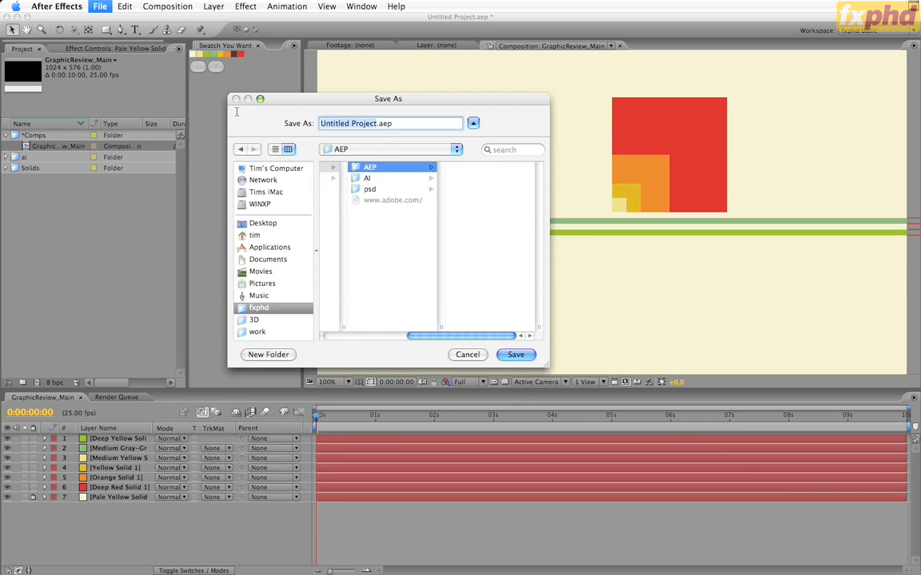
type("Graphi")
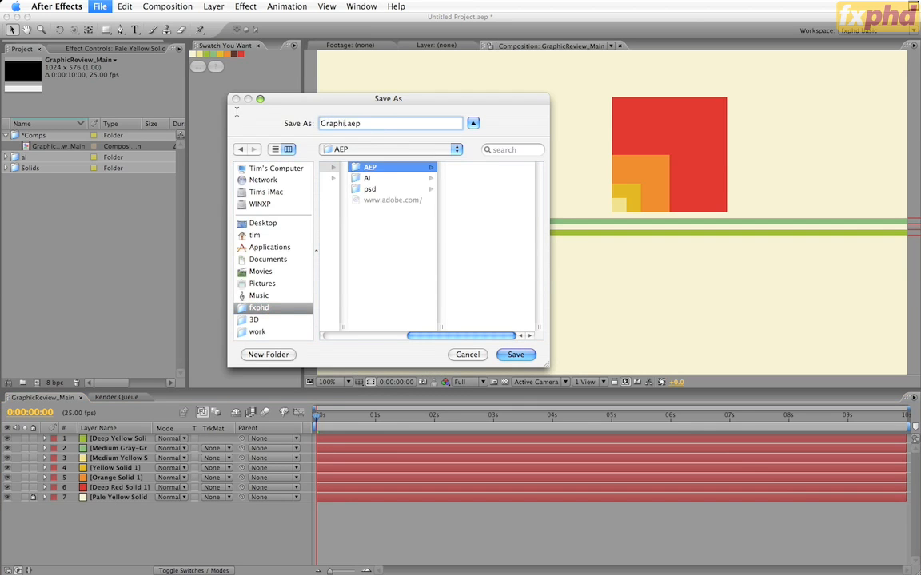
type("cReview_01")
key("Return")
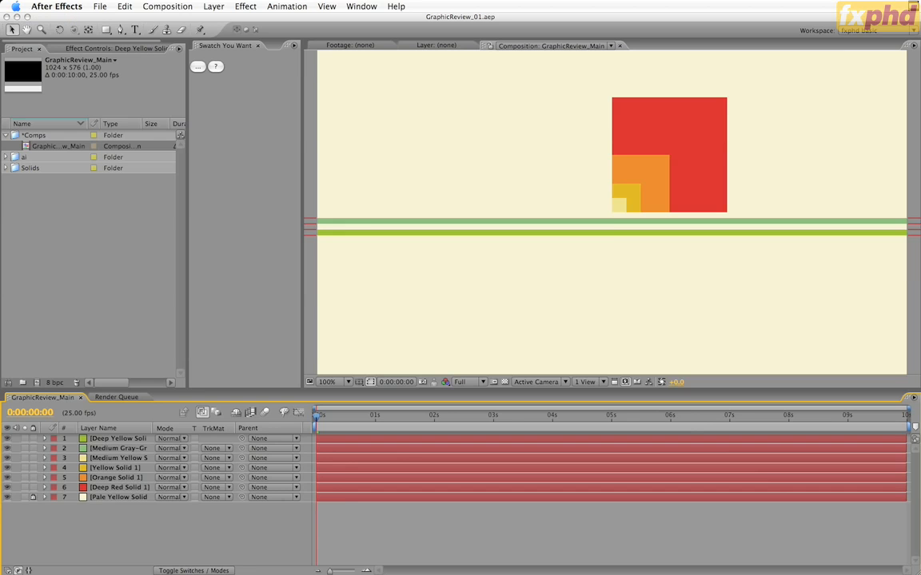
Step: Pre-compose all six layers above the pale yellow background into a composition named GraphicElements and open it
left_click(119, 439)
left_click(129, 487, "shift")
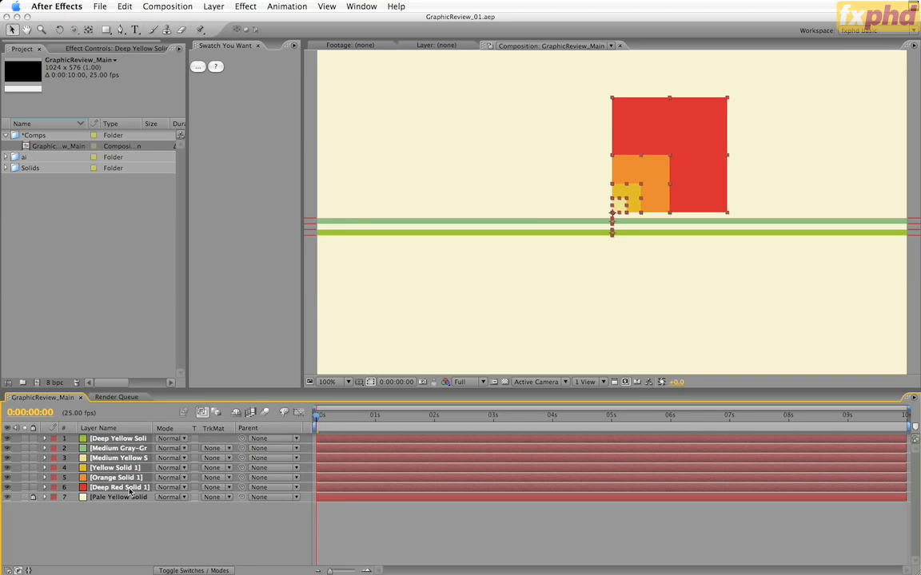
key("super+shift+c")
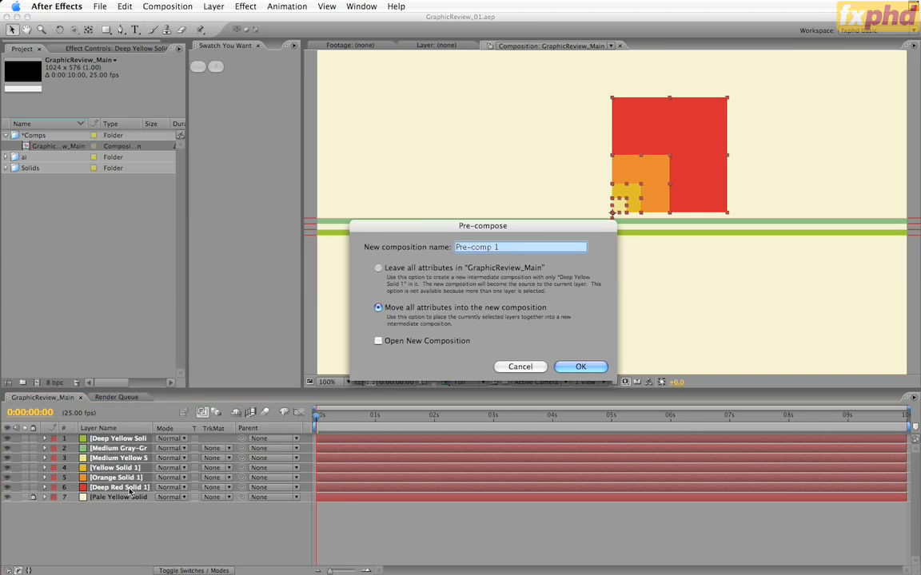
type("Graph")
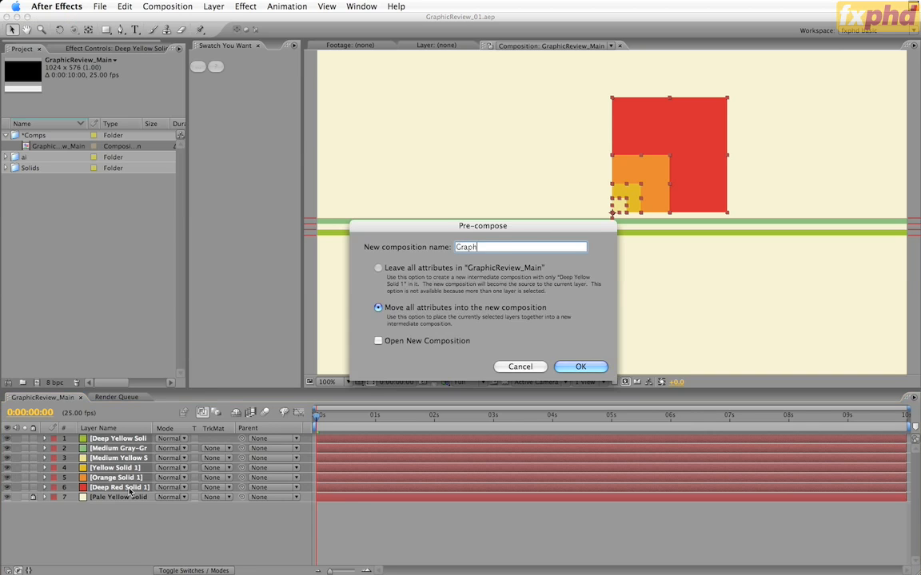
type("icElements")
left_click(577, 368)
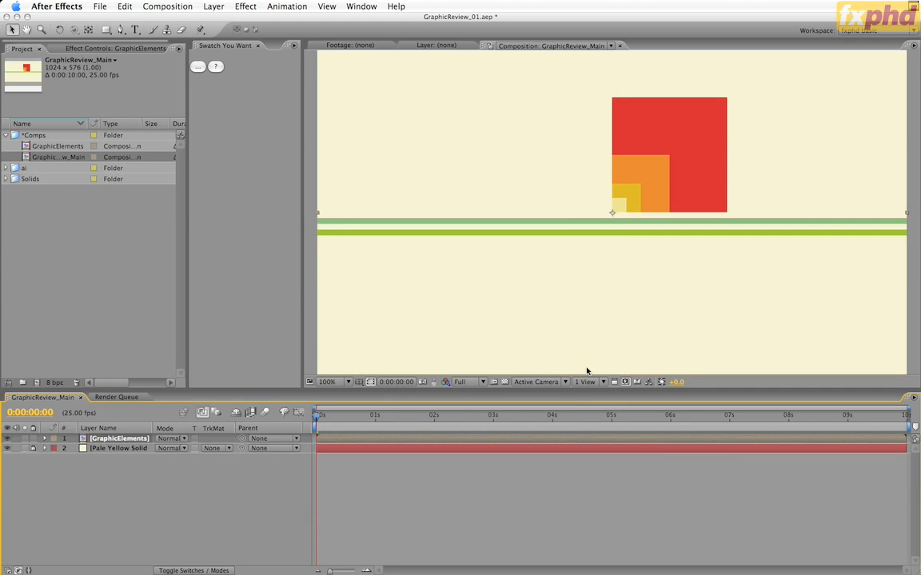
double_click(114, 440)
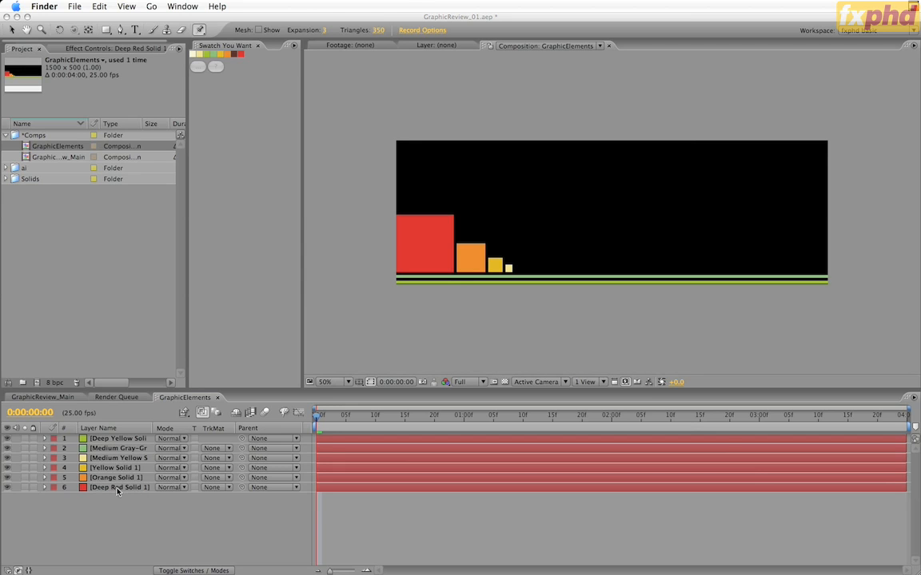
Step: Parent the medium yellow, yellow and orange squares to the Deep Red Solid
left_click(119, 458)
left_click(122, 459)
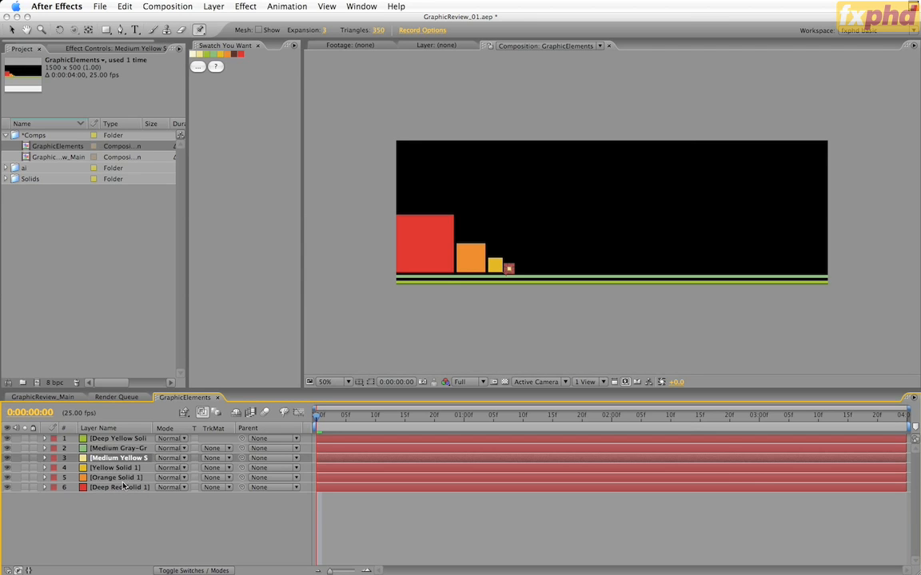
left_click(118, 477, "shift")
left_click_drag(242, 477, 136, 491)
Step: Scale the red square to 25%, move it past the comp's left edge to X -107, and keyframe Position and Scale at the first frame
left_click(136, 489)
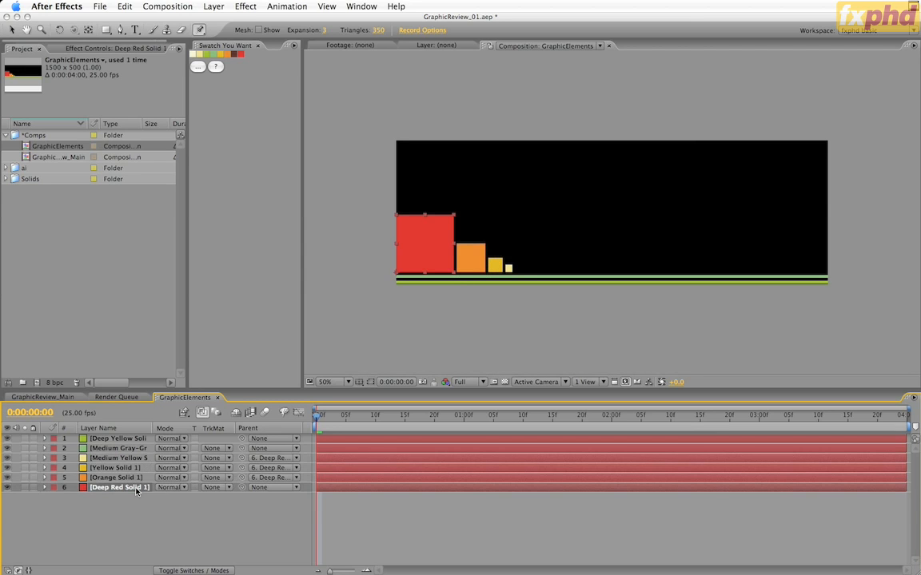
key("p")
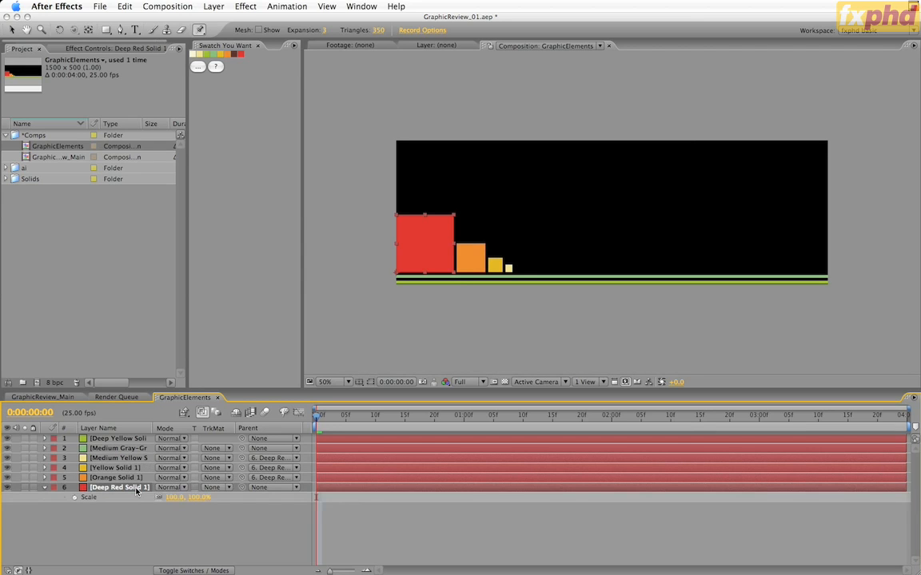
key("shift+s")
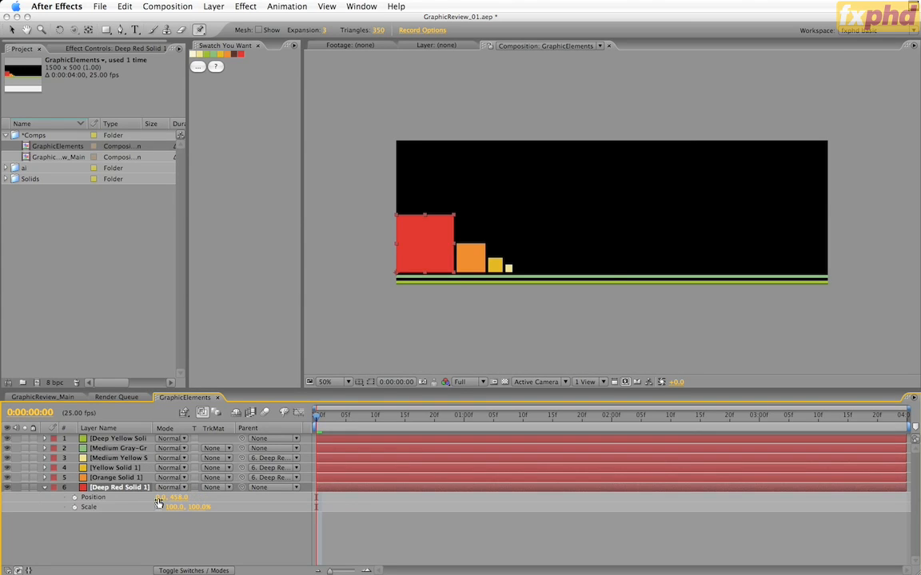
left_click_drag(160, 499, 191, 518)
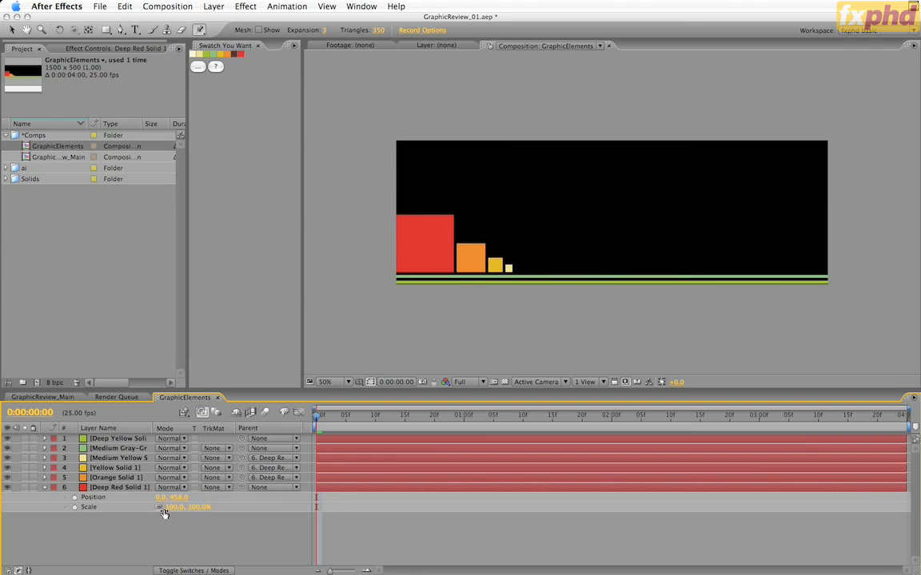
left_click(171, 507)
type("25")
key("Return")
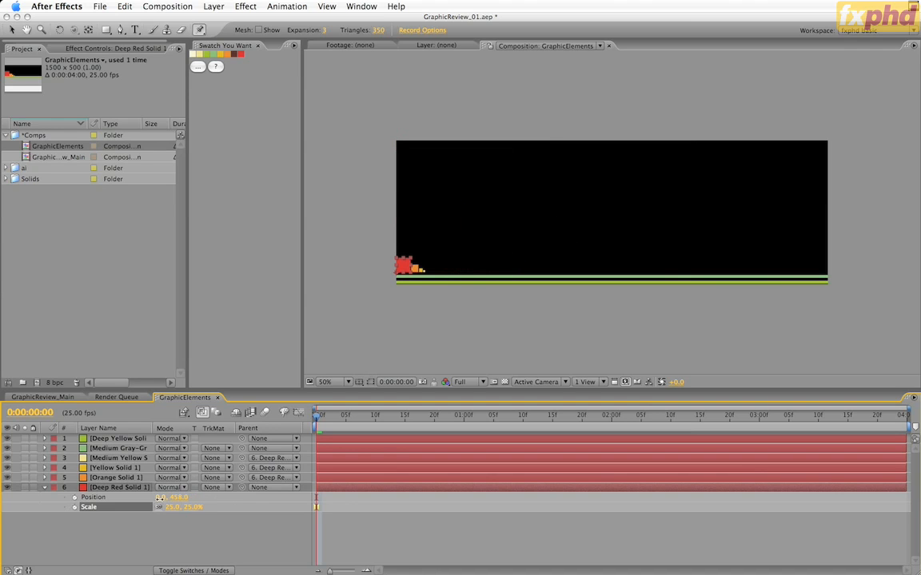
left_click_drag(169, 501, 104, 508)
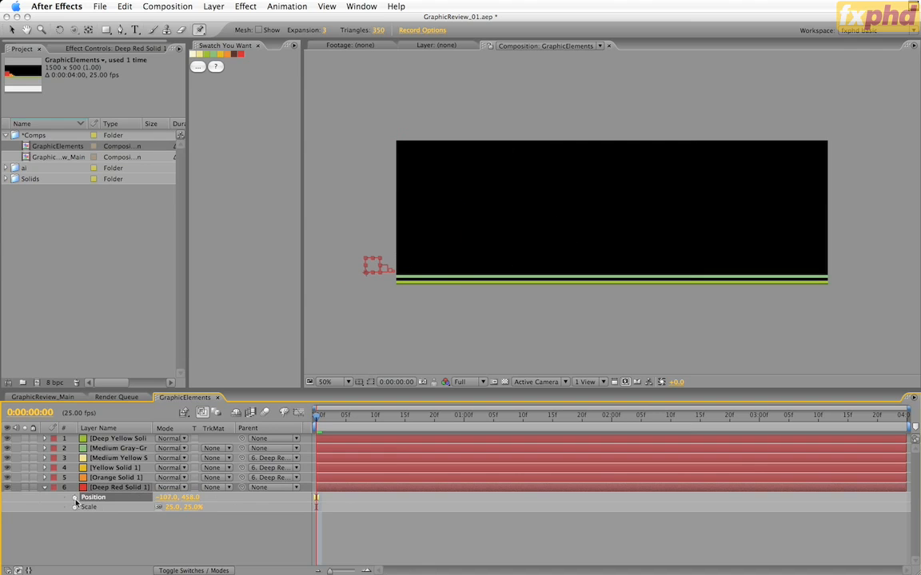
left_click(74, 498)
left_click(75, 507)
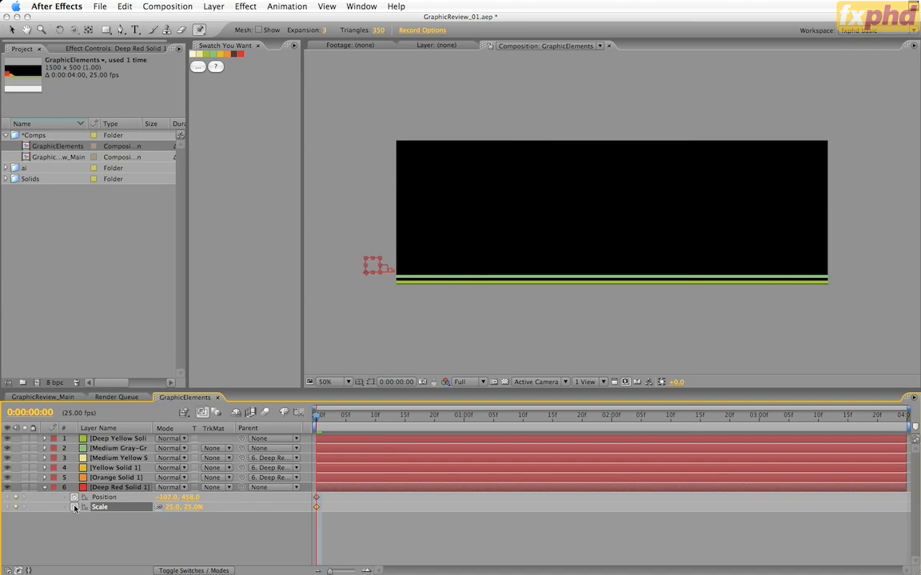
Step: At the last frame, keyframe the red square's scale at 225% and its X position at about 1, and preview the growth
key("End")
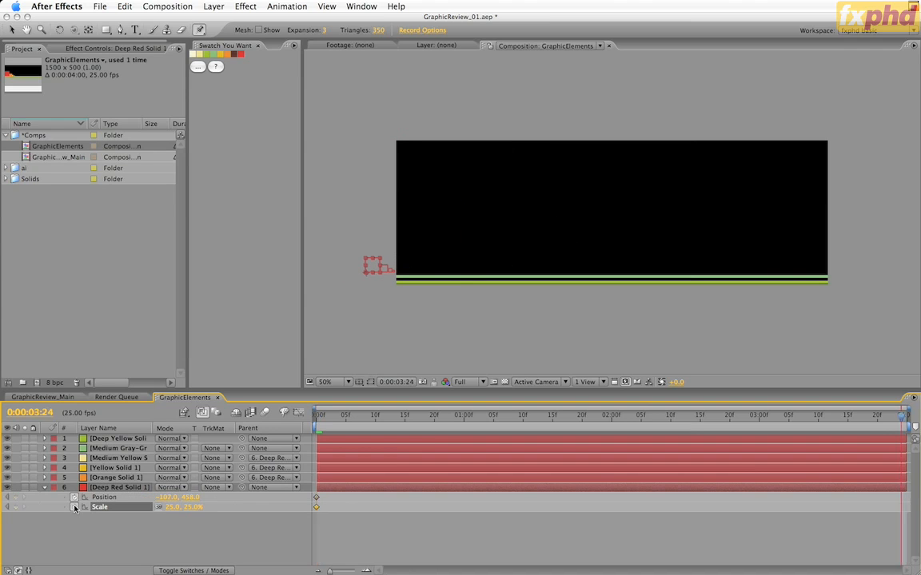
left_click(168, 508)
type("225")
key("Return")
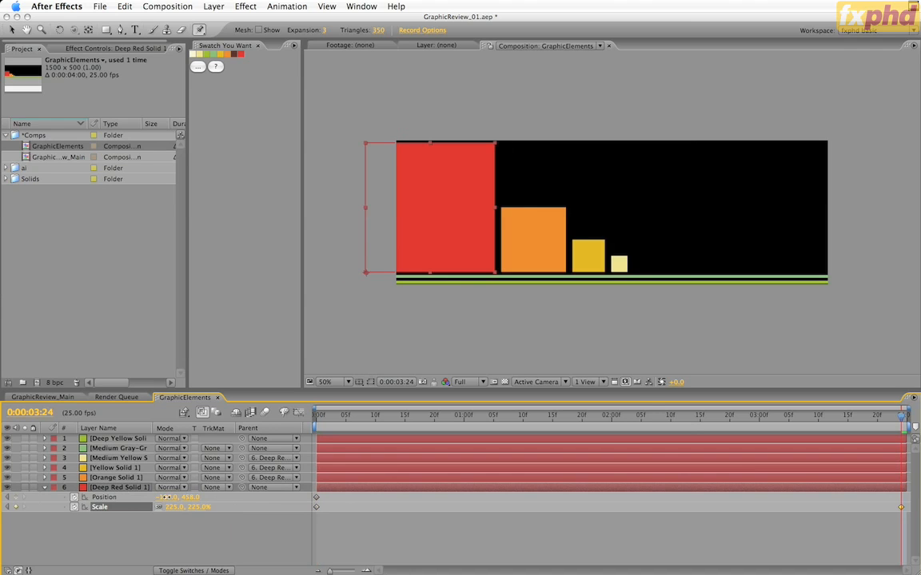
left_click_drag(166, 497, 232, 501)
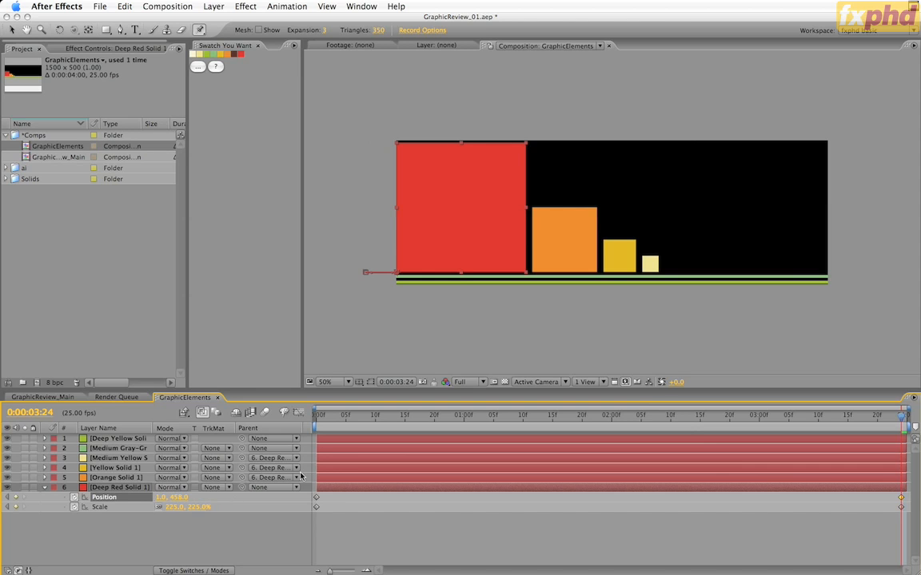
left_click_drag(906, 421, 316, 414)
key("space")
Step: At the first frame, slide both green lines off the comp's left side to X about -758 and keyframe their Position
left_click(114, 440)
left_click(116, 448, "shift")
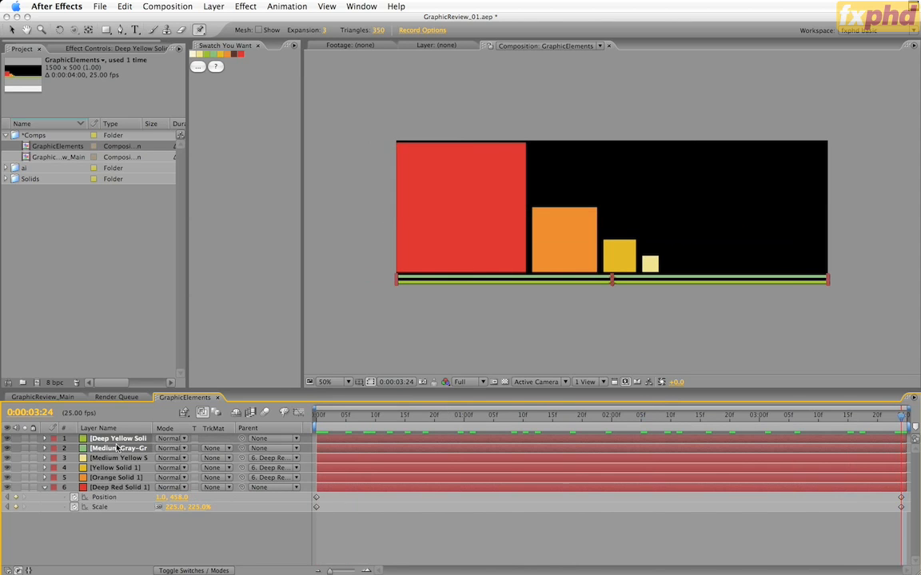
key("p")
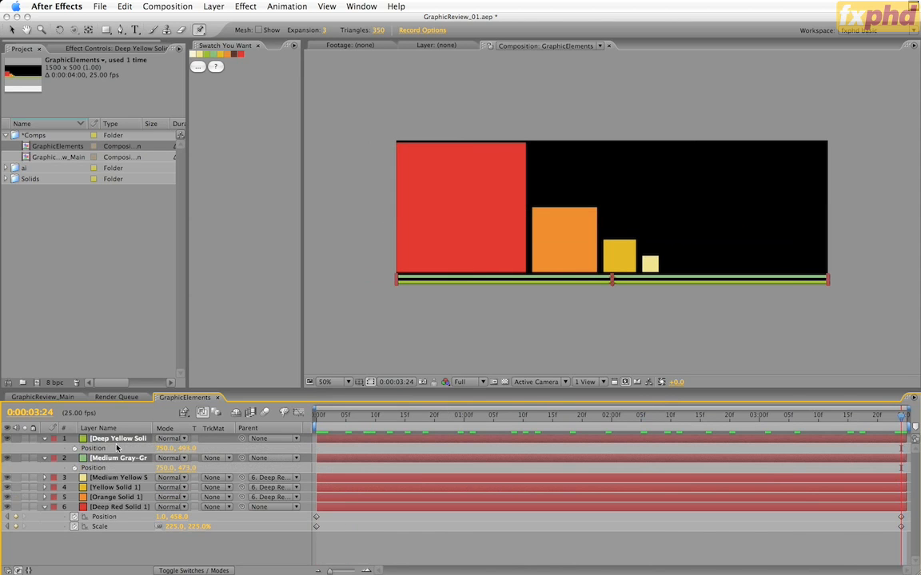
key("Home")
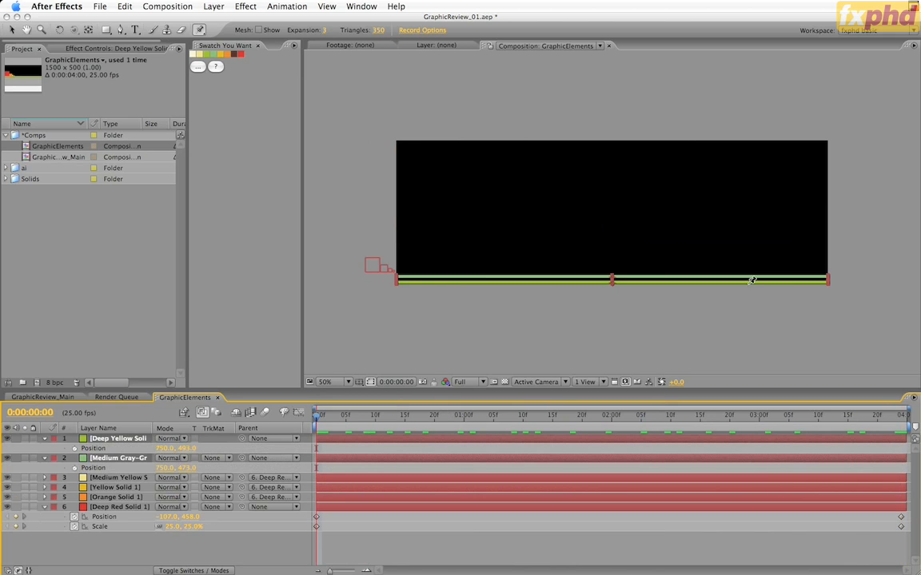
key("v")
left_click_drag(750, 285, 316, 302)
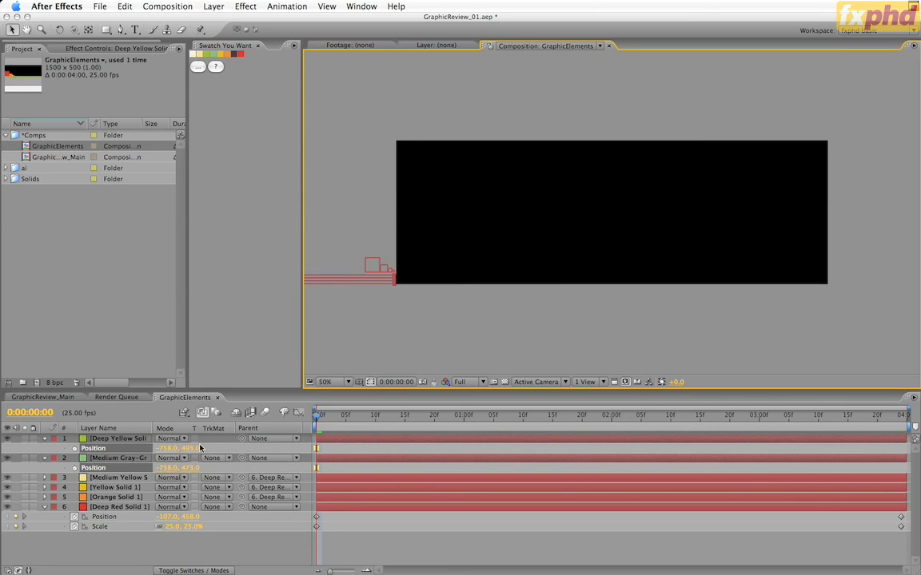
key("alt+shift+p")
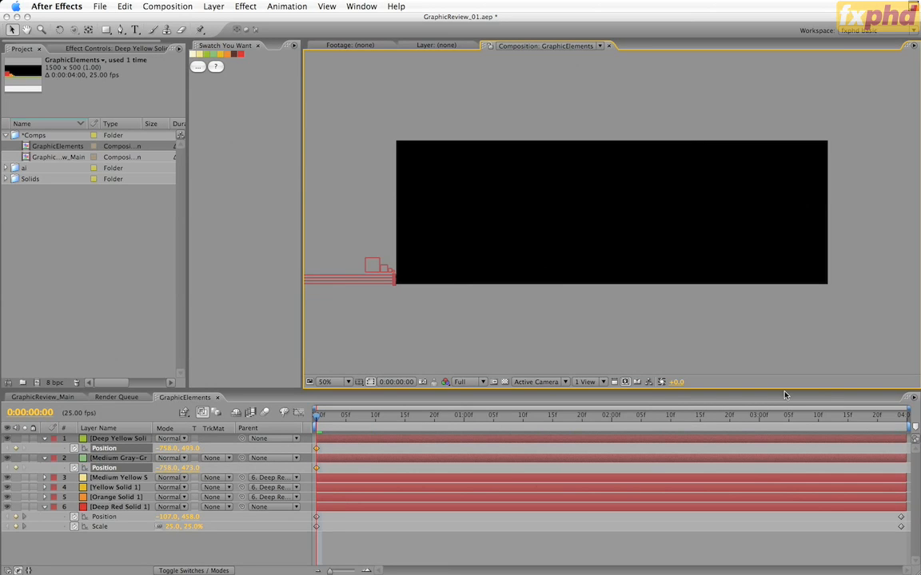
Step: At 3 seconds, keyframe both green lines back across the comp at X about 748 and preview the move
left_click(760, 416)
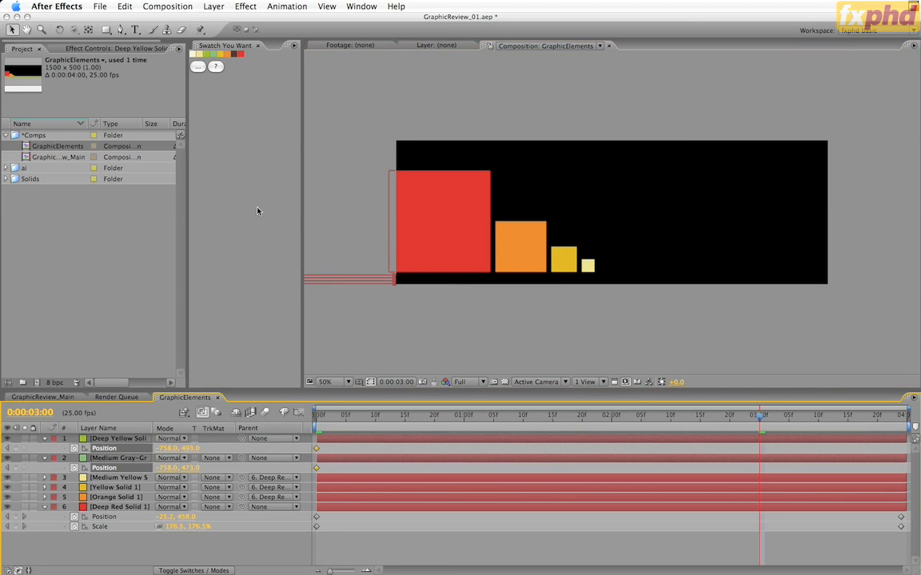
left_click_drag(331, 285, 762, 296)
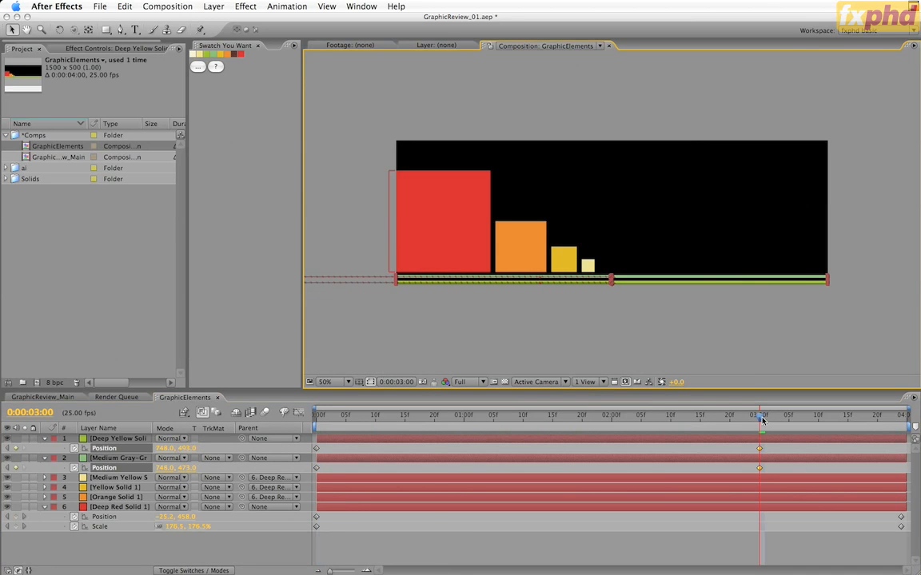
mouse_move(759, 416)
left_mouse_down()
mouse_move(317, 431)
mouse_move(760, 433)
left_mouse_up()
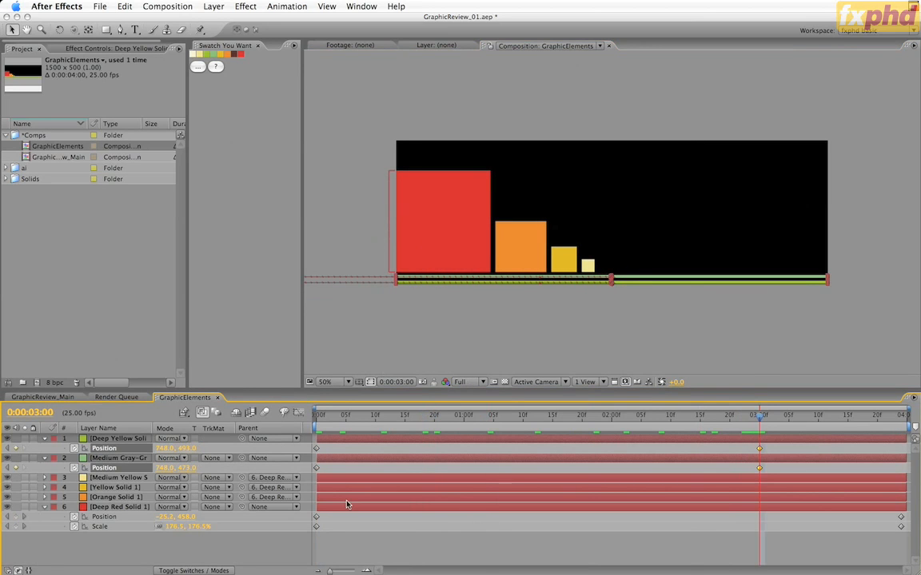
Step: Delay both Position keyframes of the gray-green line by 10 frames and preview the staggered lines
left_click(343, 551)
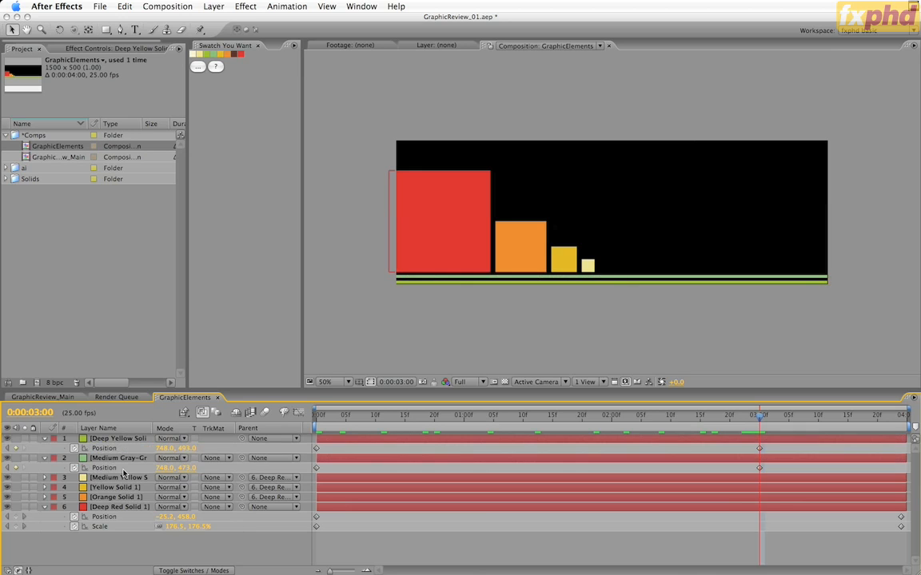
left_click(103, 468)
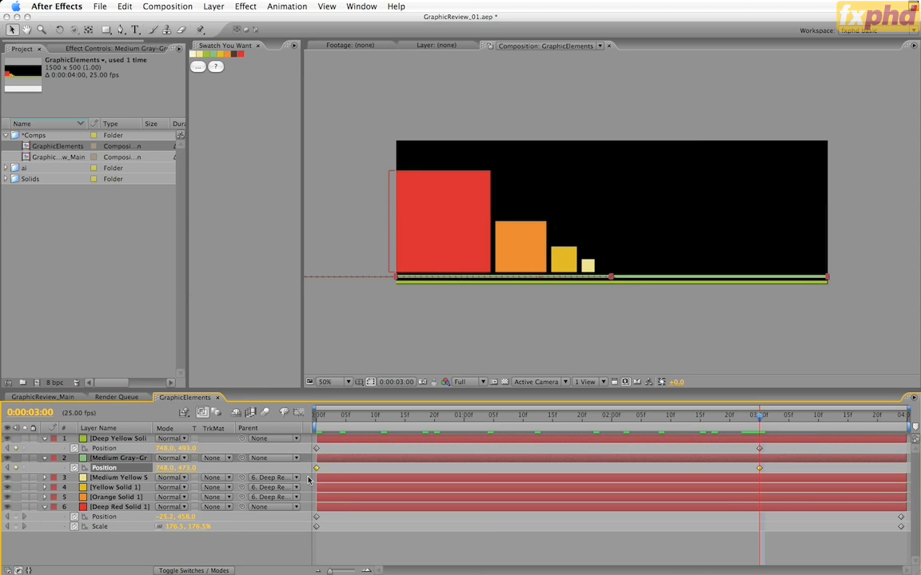
left_click_drag(315, 471, 374, 471)
left_click_drag(376, 419, 303, 424)
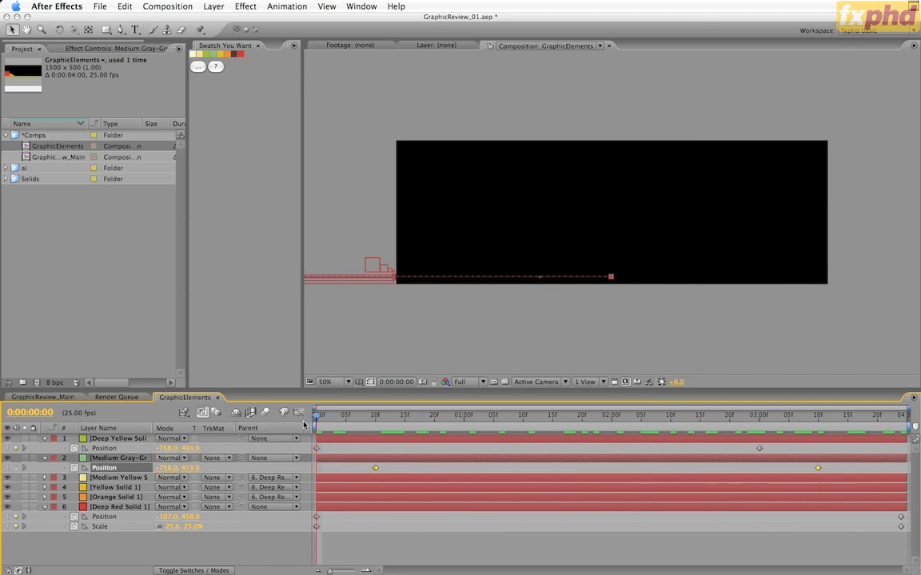
Step: Collapse the properties of all GraphicElements layers and enable their motion blur switches
key("super+a")
left_click(45, 439)
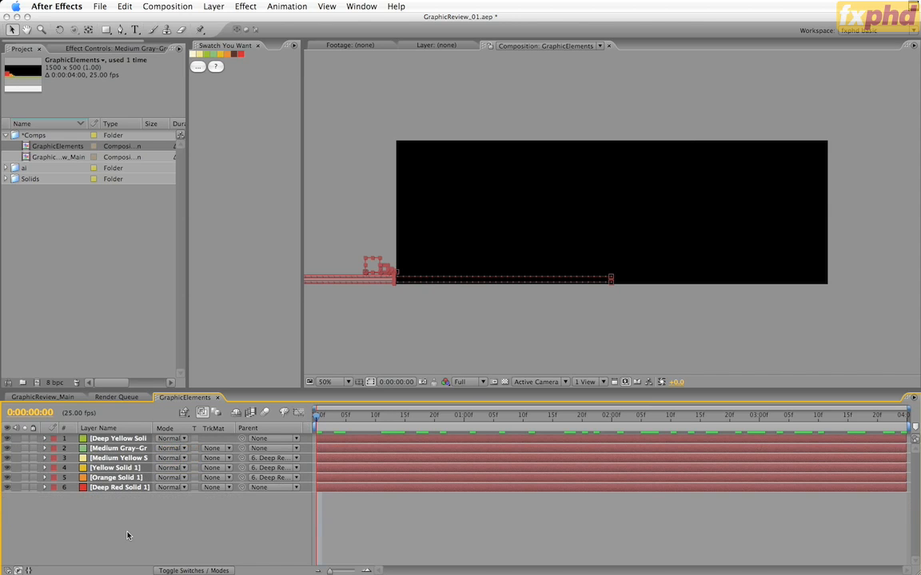
key("F4")
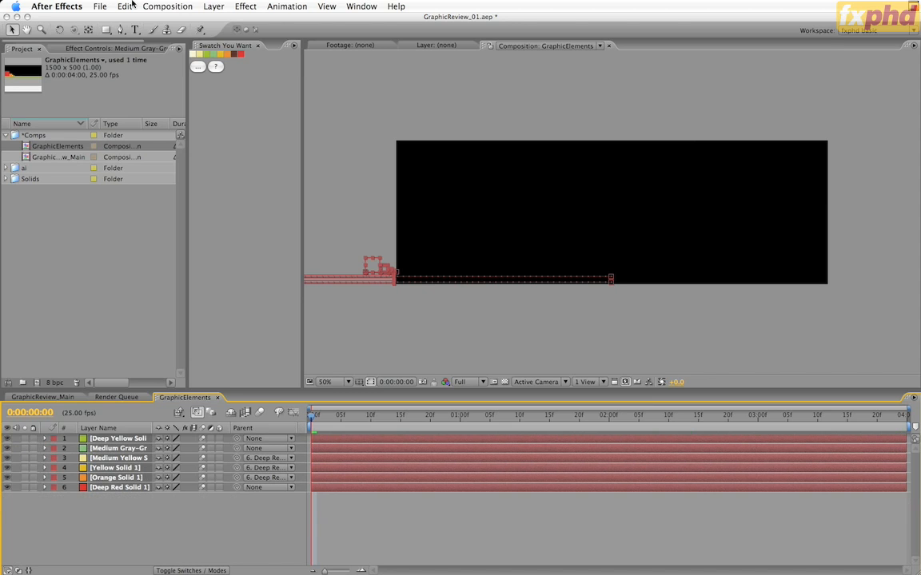
Step: Save an incremented version of the project as GraphicReview_02
left_click(100, 5)
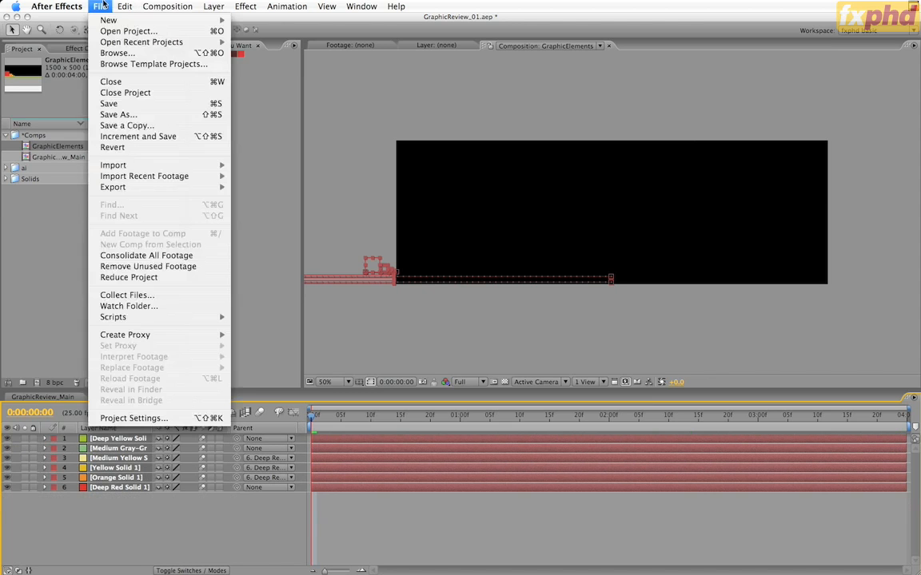
left_click(119, 137)
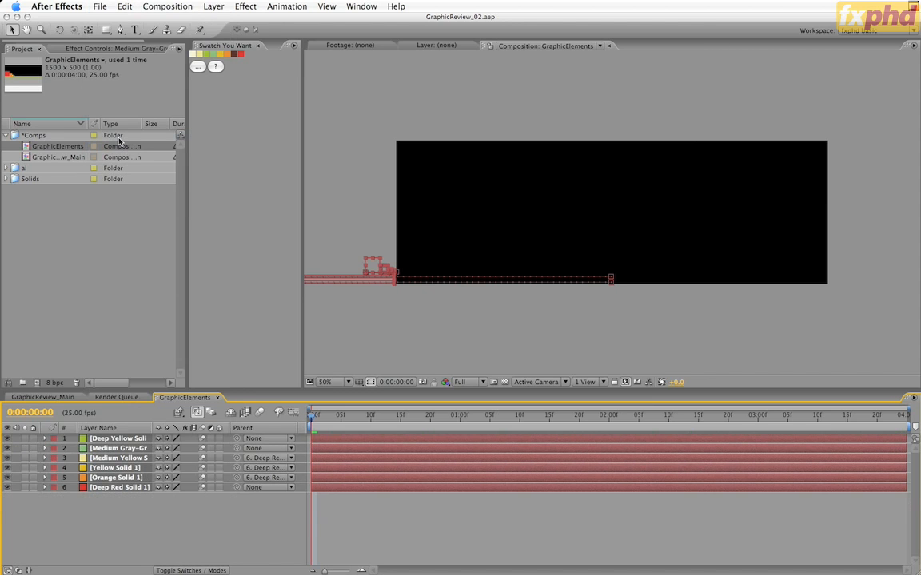
Step: In the GraphicReview_Main comp, move to 3 seconds and enable Collapse Transformations on the GraphicElements layer
key("Delete")
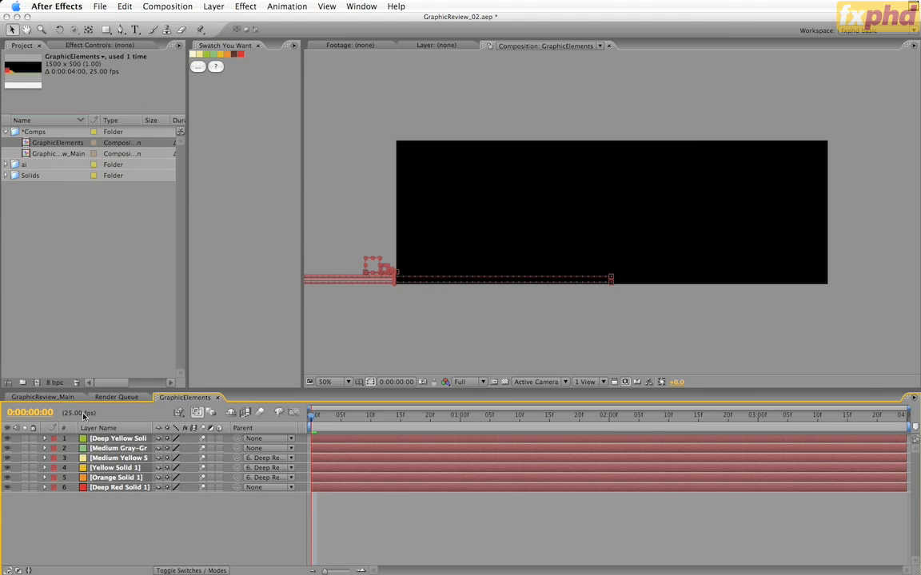
left_click(51, 397)
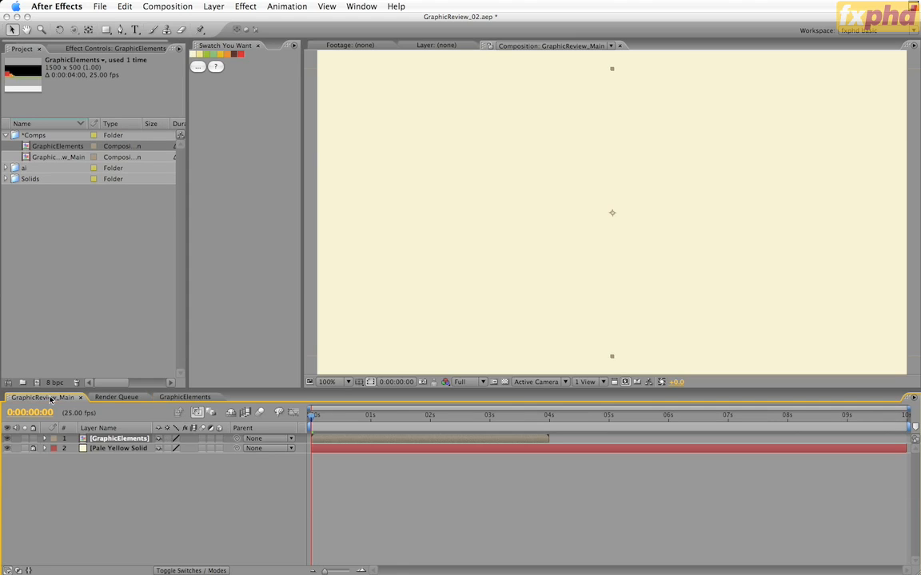
left_click_drag(321, 421, 489, 430)
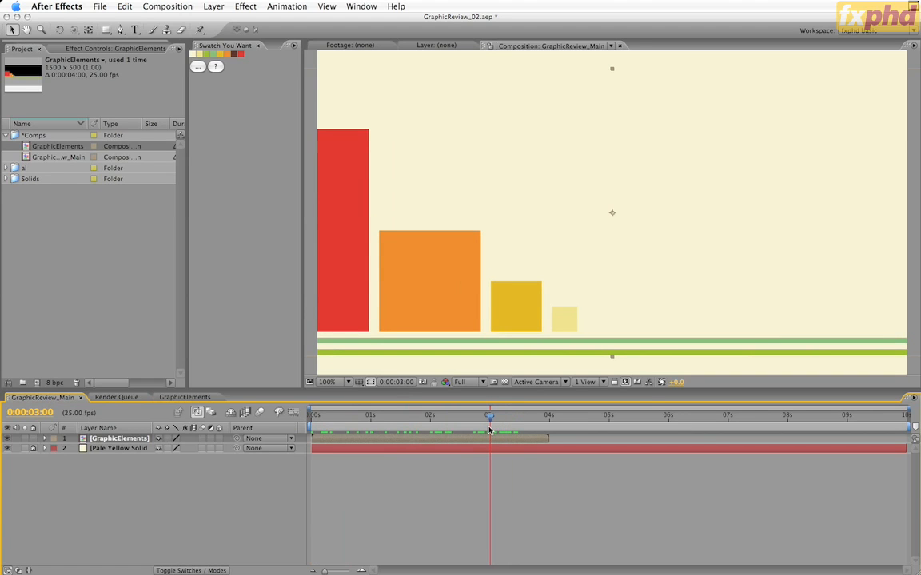
left_click(167, 438)
Step: Check the storyboard frames in Illustrator, return to After Effects and move the GraphicElements layer up and to the right
key("super+Tab")
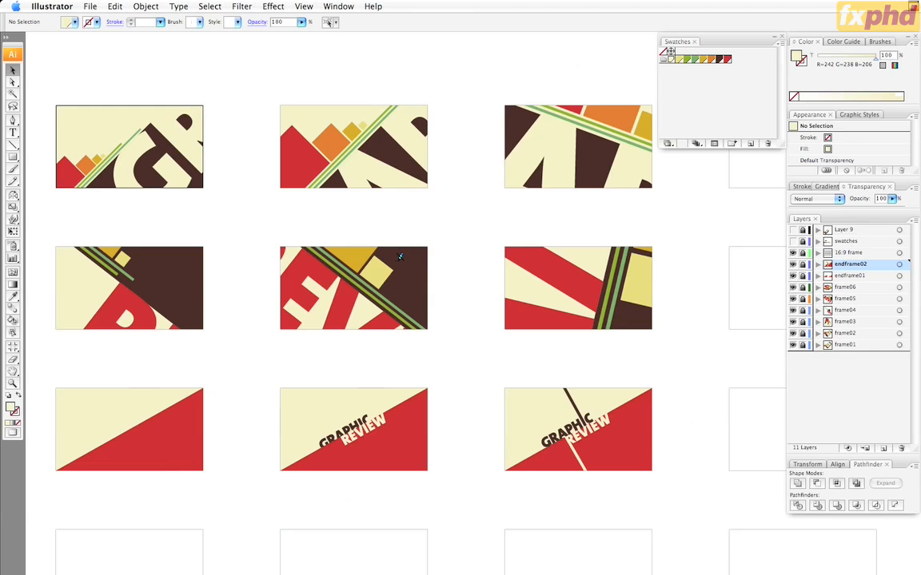
key("super+Tab")
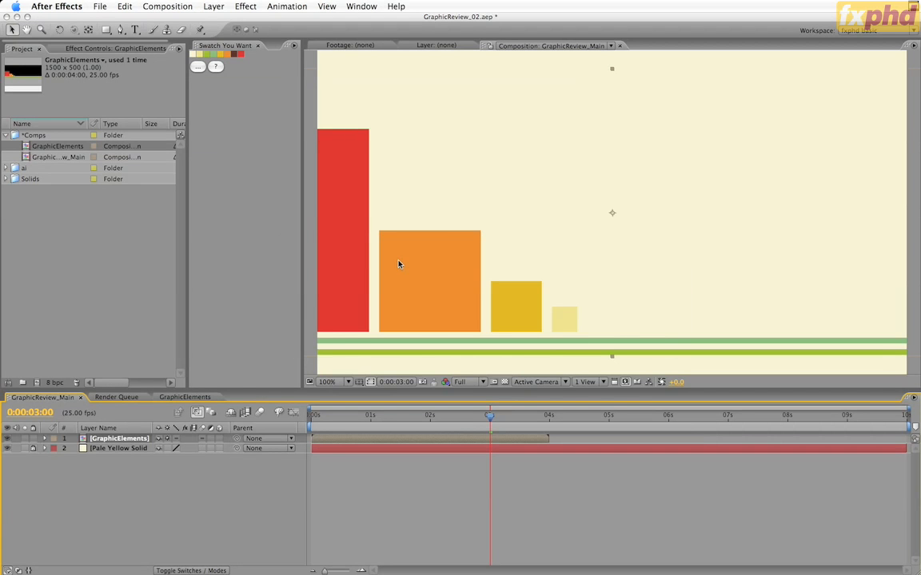
left_click_drag(399, 263, 549, 198)
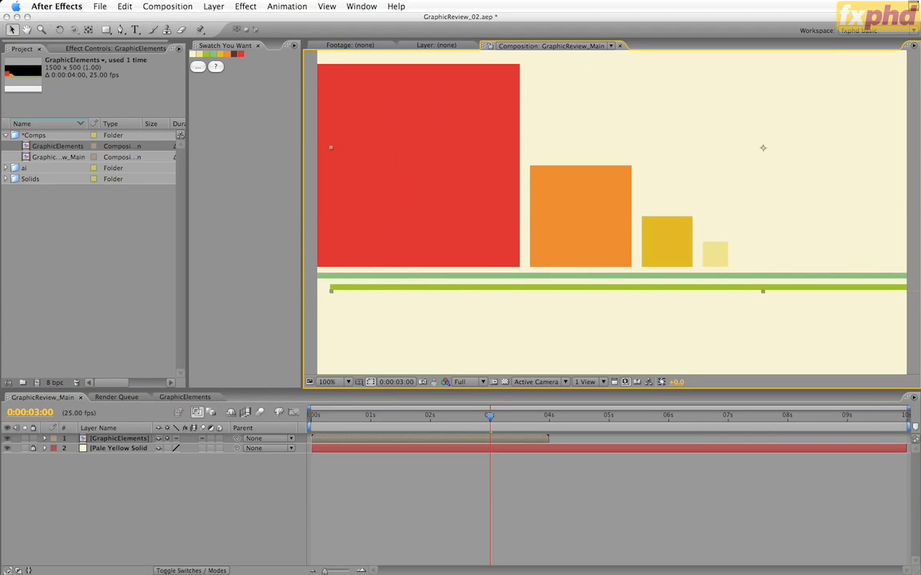
Step: Inspect the squares and lines inside the GraphicElements pre-comp, then return to the GraphicReview_Main comp
double_click(322, 290)
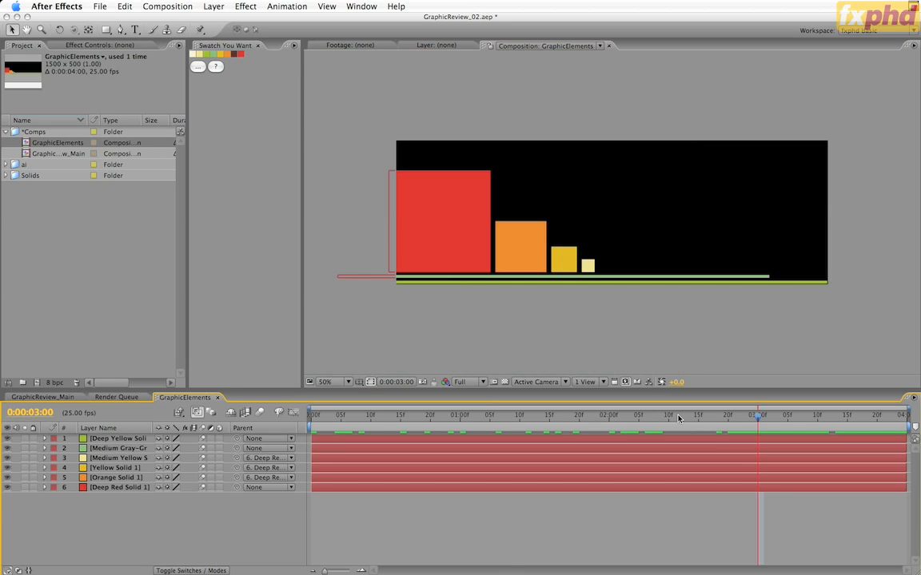
left_click(50, 397)
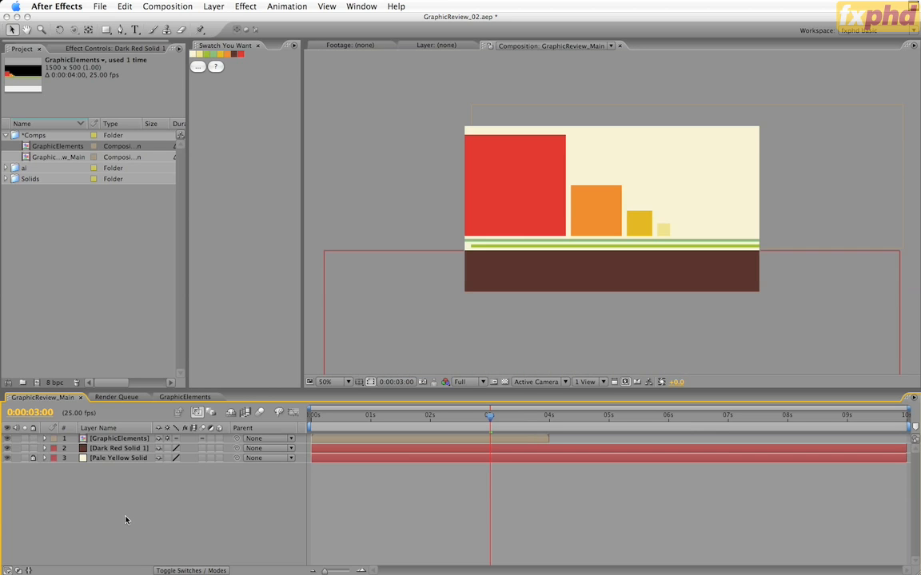
Step: Import graphicReview_logotype.ai into the ai folder as Composition - Cropped Layers
left_click(17, 168)
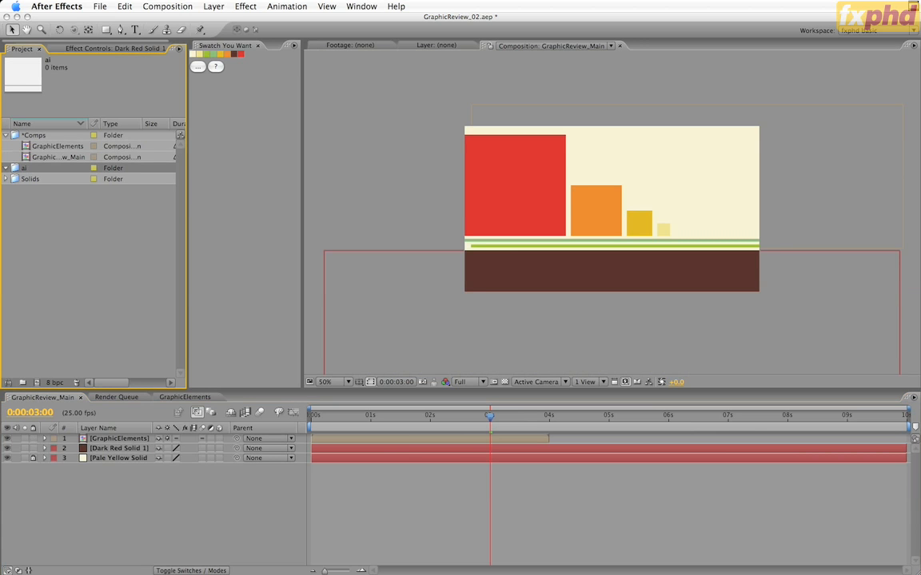
key("super+i")
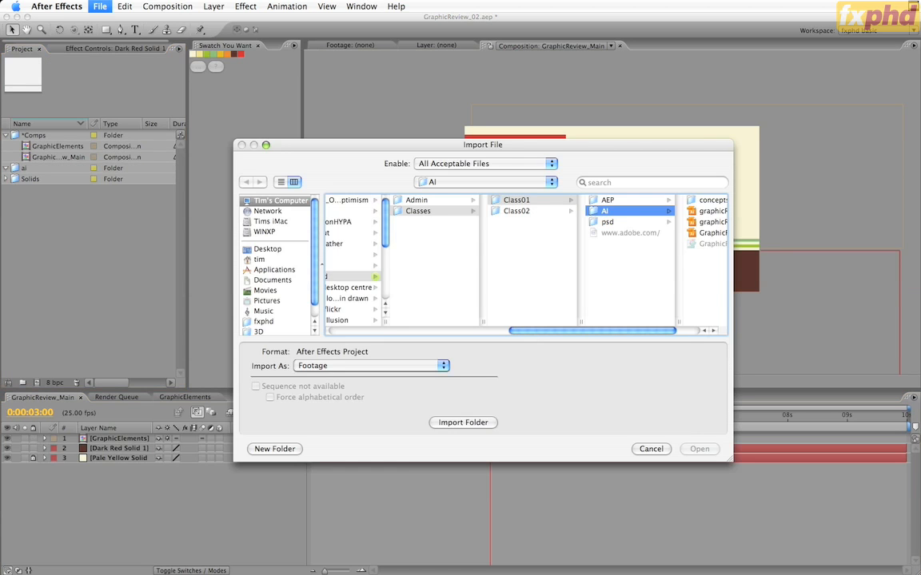
left_click(686, 331)
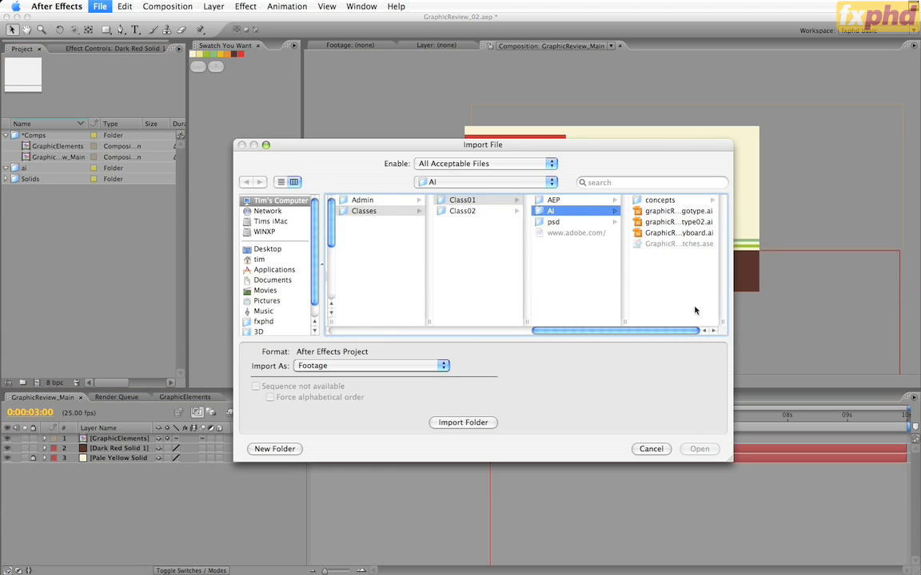
left_click(662, 211)
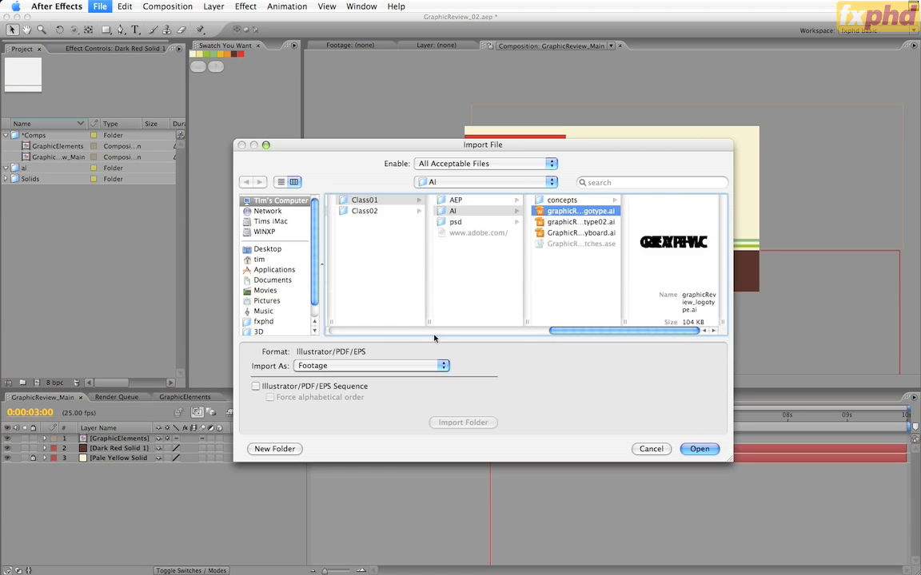
left_click(379, 366)
left_click(365, 377)
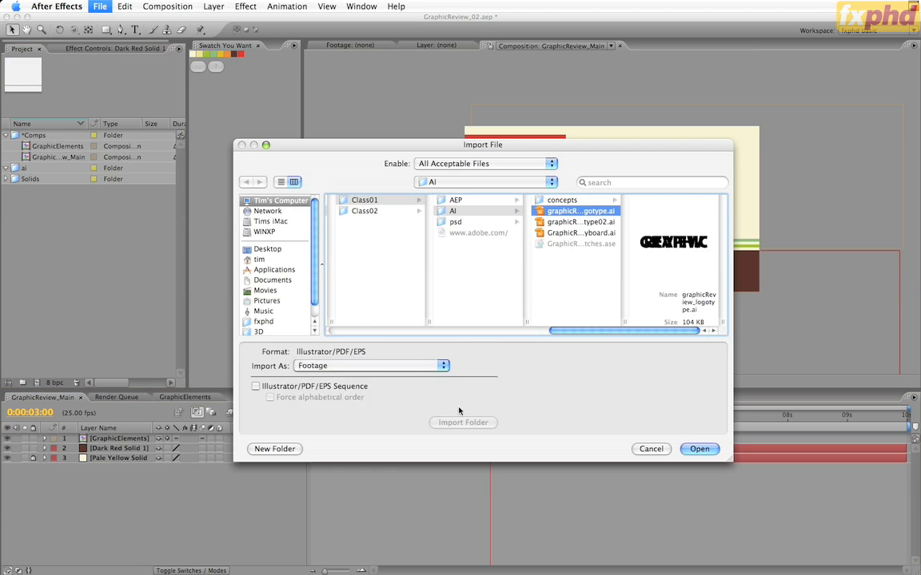
left_click(699, 449)
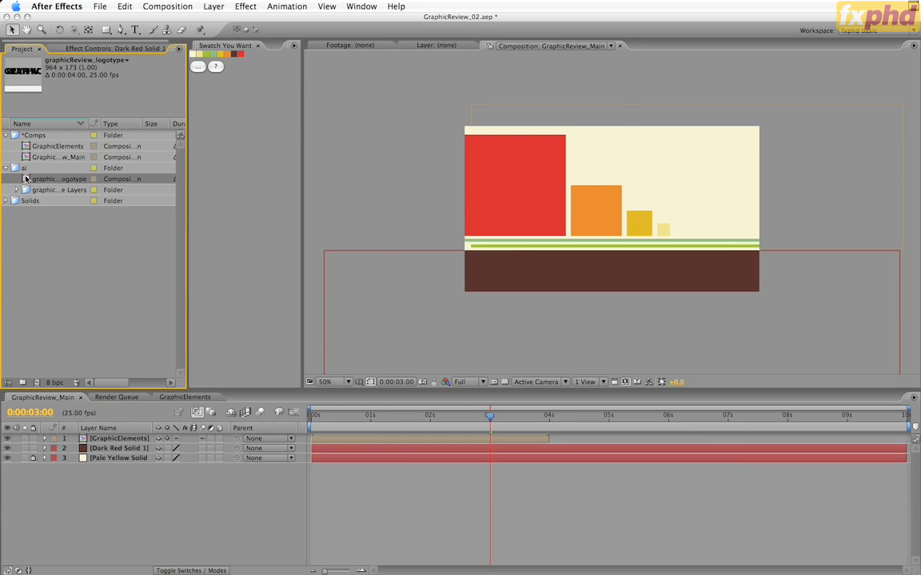
Step: Delete the imported graphicReview_logotype composition and expand its layers folder in the project
key("Delete")
key("Return")
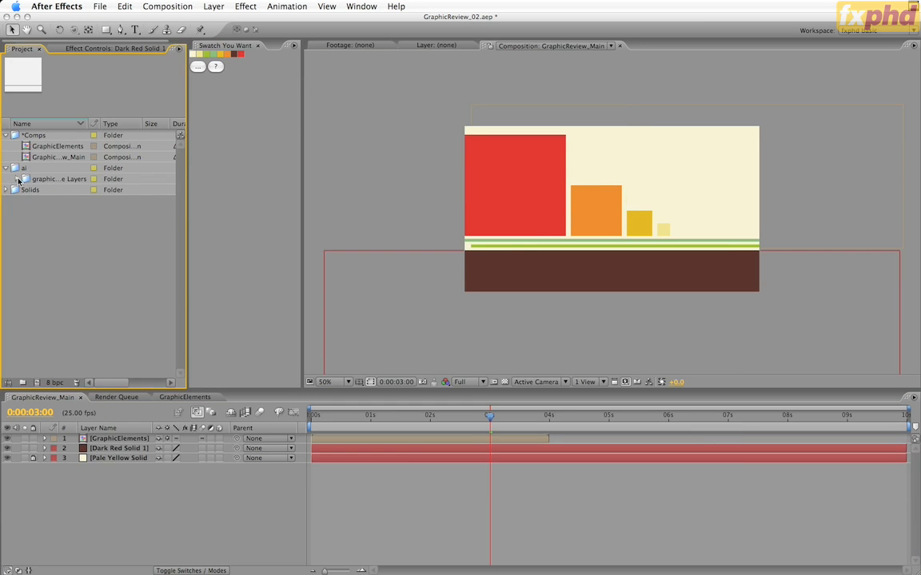
left_click(17, 180)
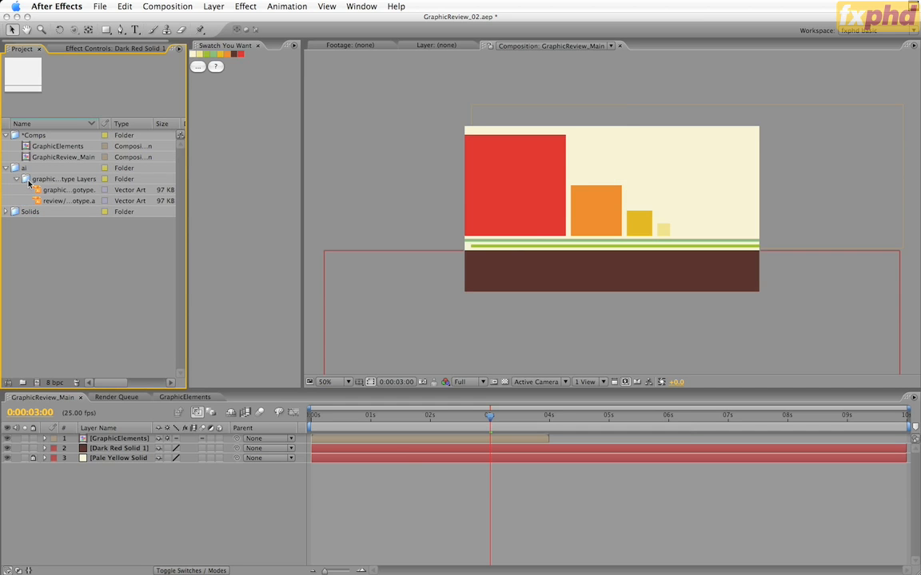
Step: Add the graphic logotype to GraphicReview_Main directly above Dark Red Solid 1 and hide the GraphicElements layer
left_click_drag(37, 191, 112, 448)
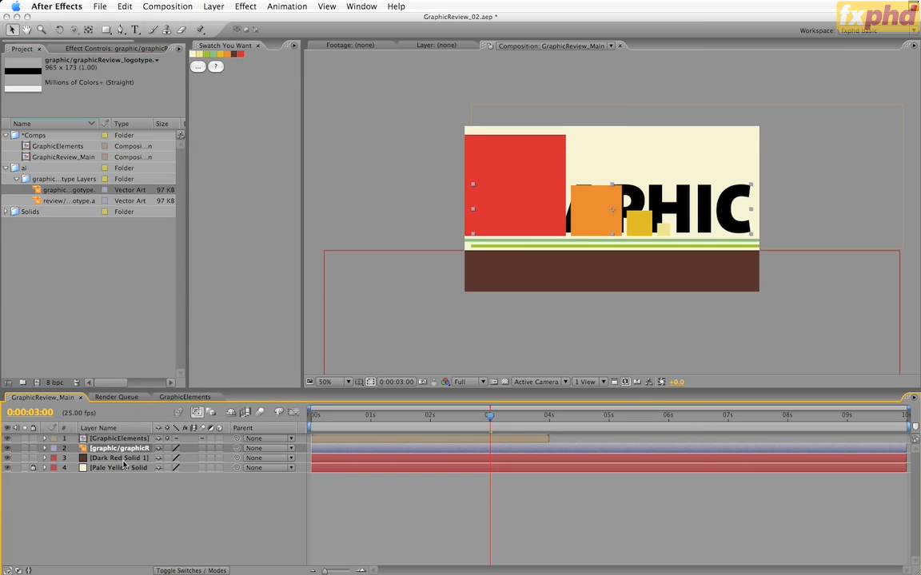
left_click(7, 439)
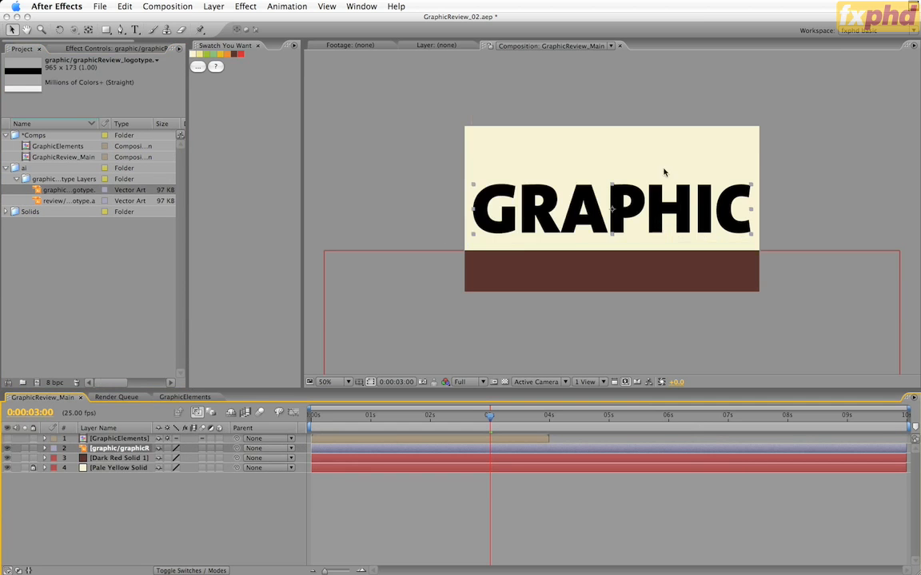
Step: Align the GRAPHIC logotype with the dark red solid's upper edge and move both layers up together in the comp
left_click_drag(640, 196, 639, 258)
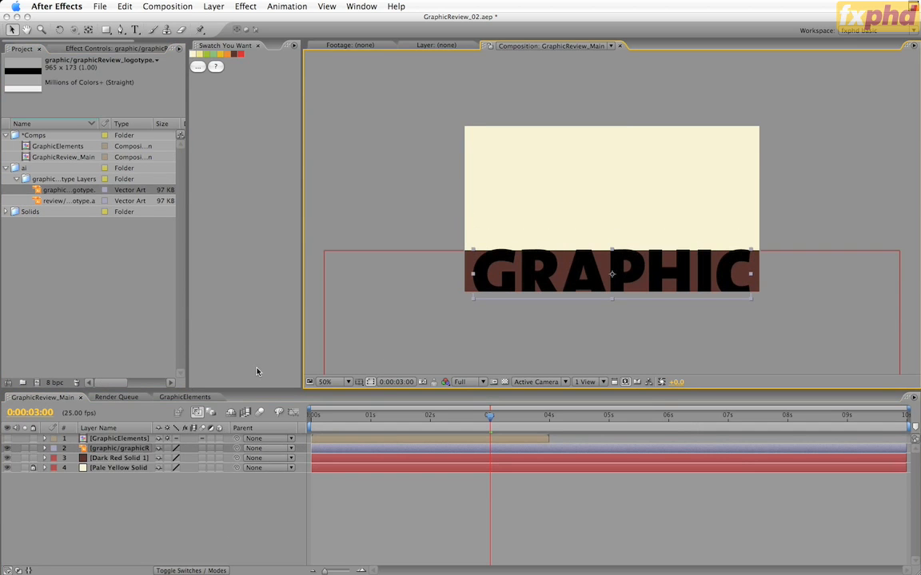
left_click(121, 459, "shift")
left_click_drag(574, 276, 579, 194)
Step: Move the GRAPHIC logotype layer's anchor point to the middle of its upper edge with the Pan Behind tool
key("period")
key("period")
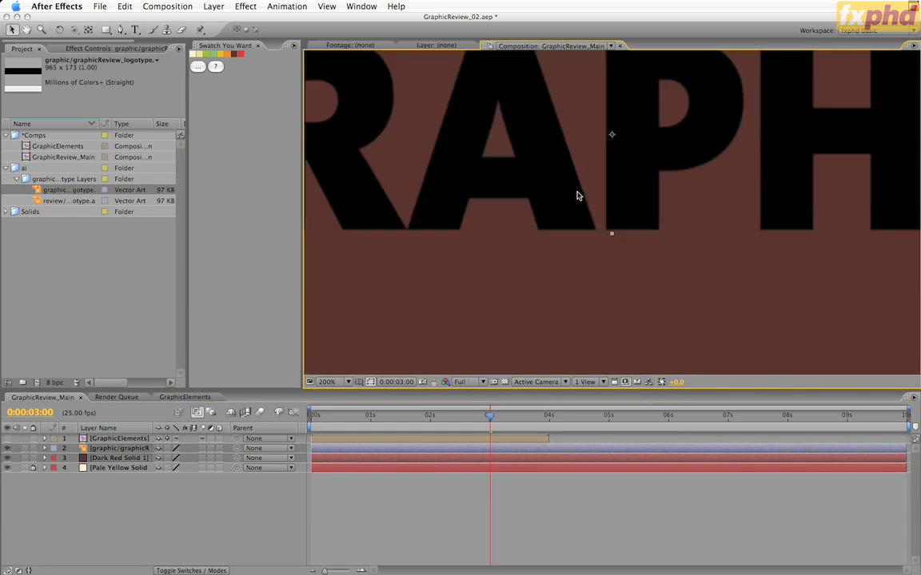
left_click_drag(657, 206, 657, 333)
key("y")
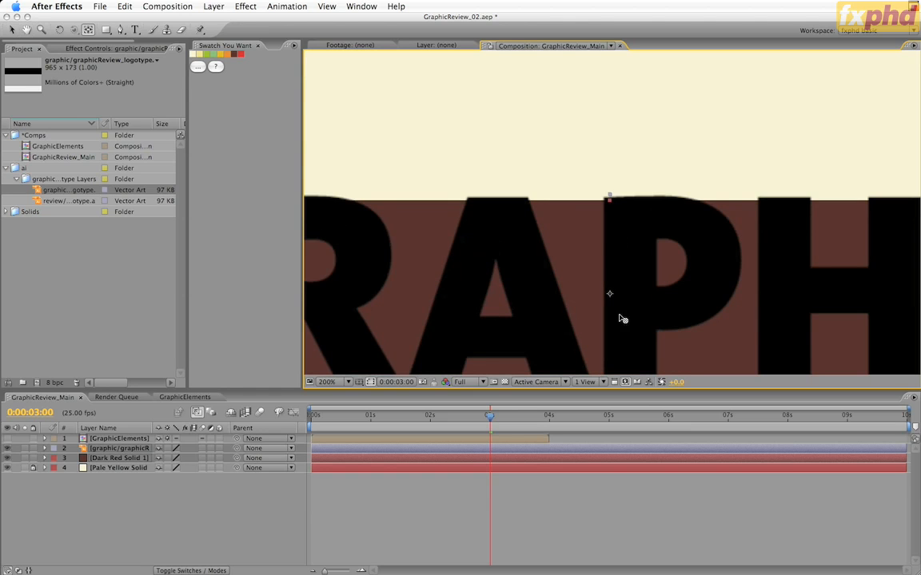
key("super+shift+a")
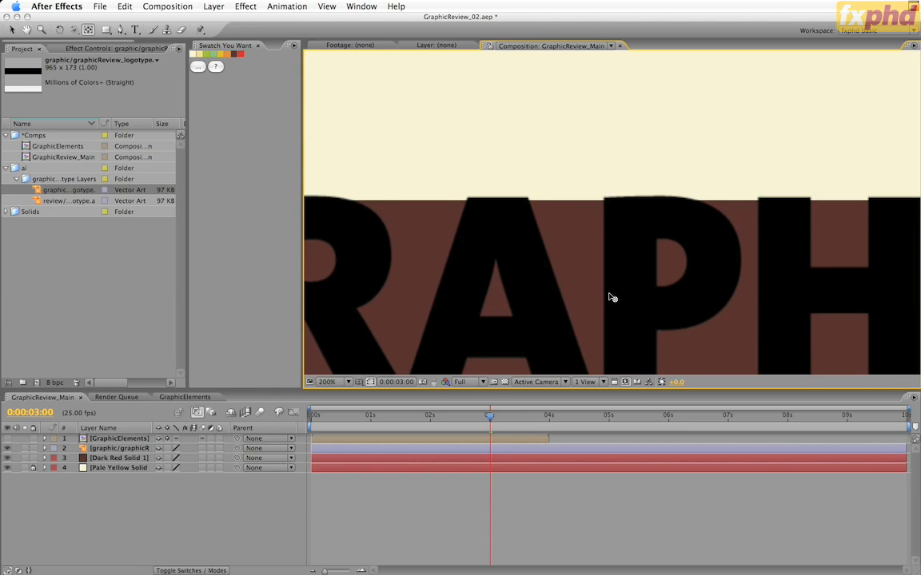
left_click(138, 448)
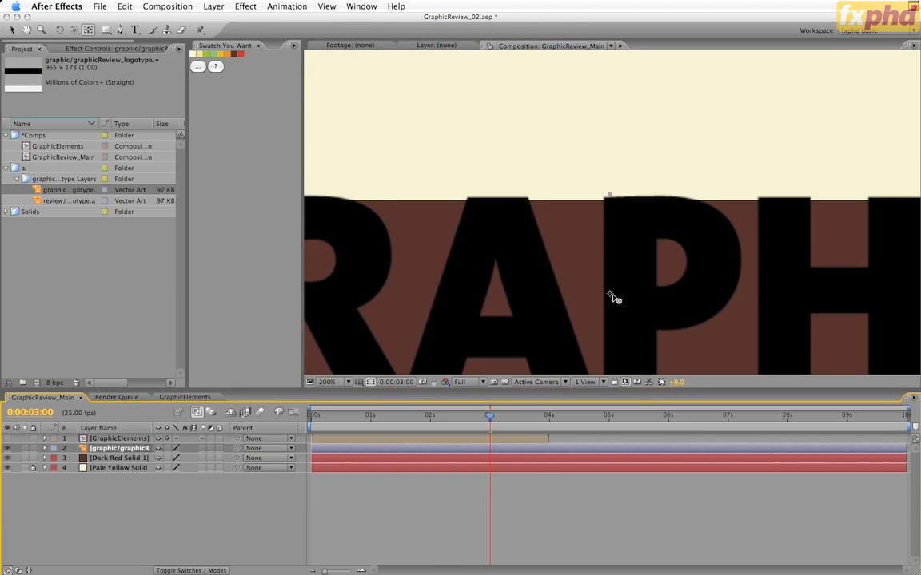
left_click_drag(611, 295, 613, 207)
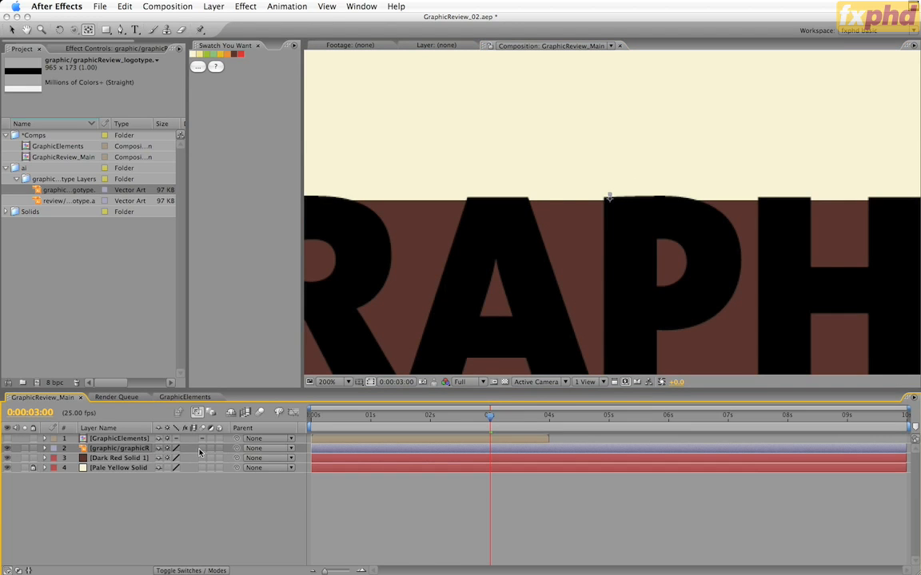
Step: Enable motion blur on the GRAPHIC logotype and Dark Red Solid 1 layers
left_click_drag(201, 448, 201, 457)
key("comma")
key("comma")
key("comma")
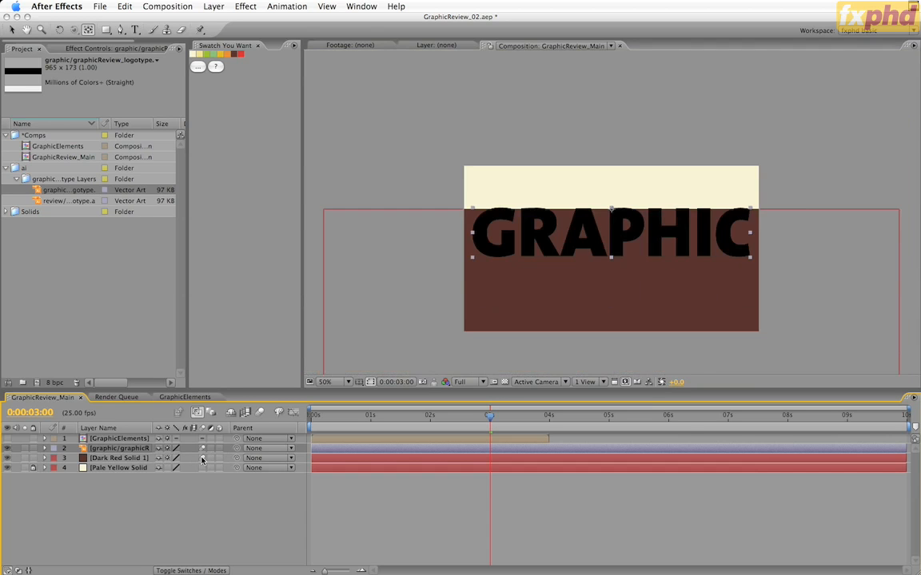
Step: Try the GRAPHIC logotype layer at 300% scale and settle on 250%
key("s")
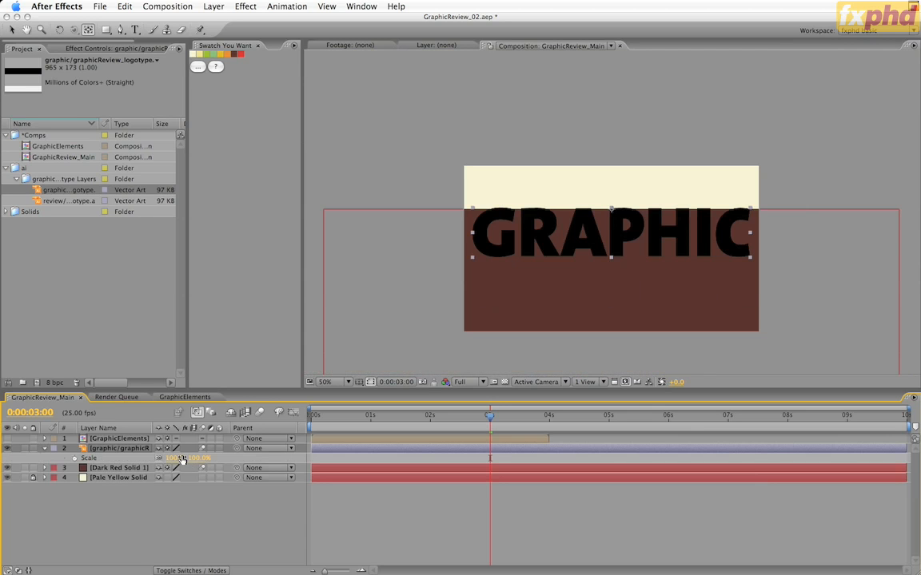
left_click(174, 458)
type("300")
key("Return")
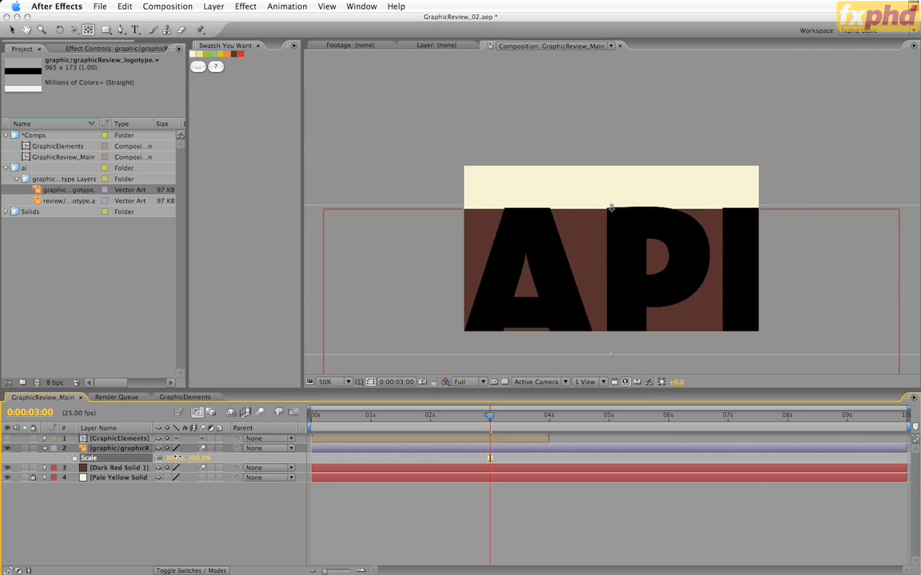
left_click(175, 458)
type("250")
key("Return")
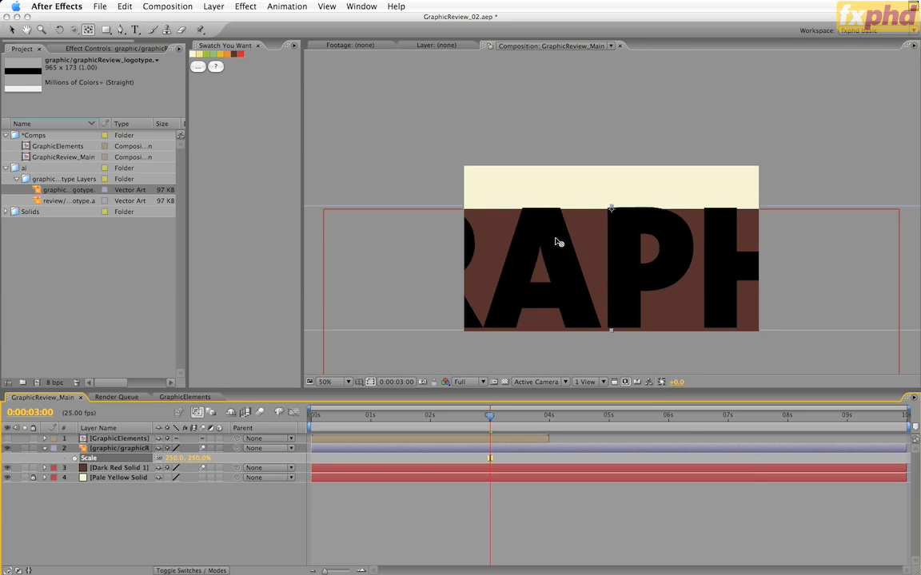
Step: Apply a Fill effect to the GRAPHIC logotype and colour it with the pale yellow swatch
left_click(242, 6)
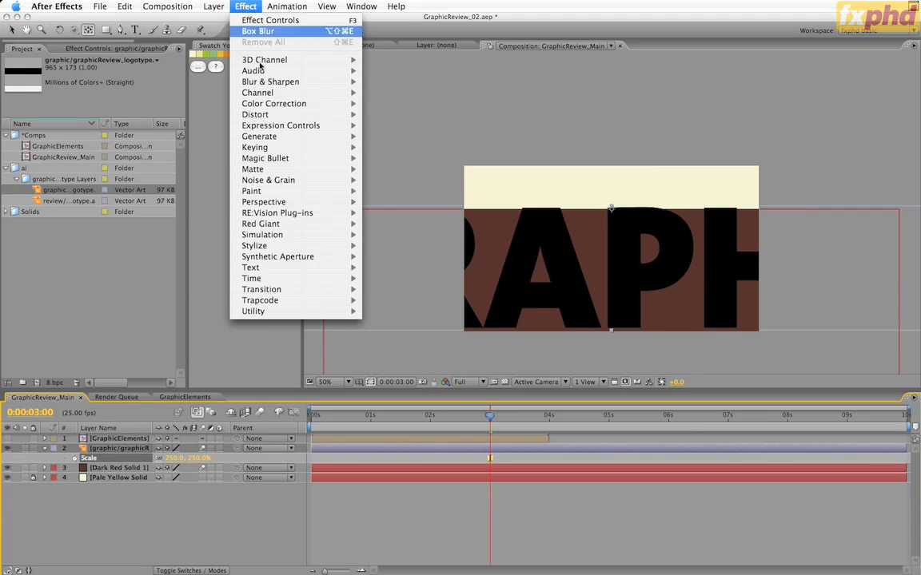
mouse_move(272, 136)
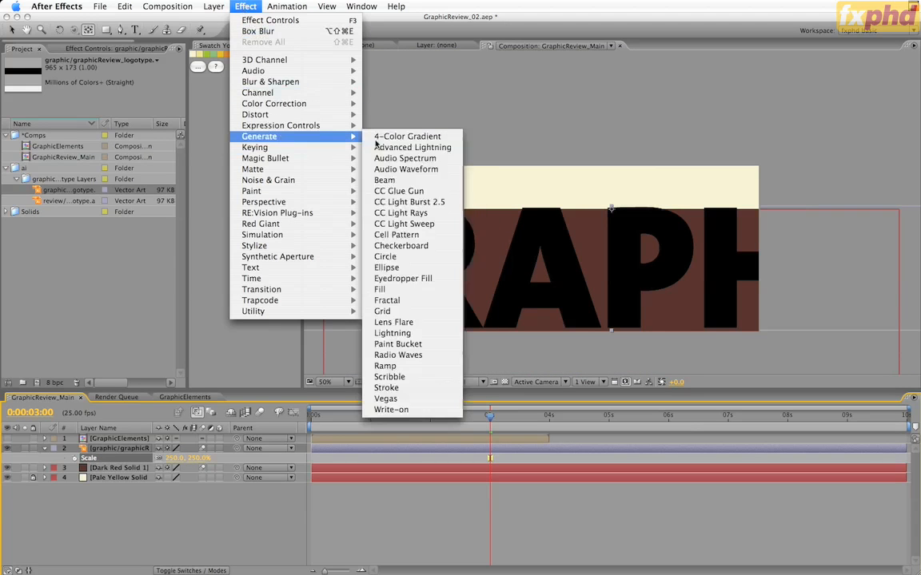
left_click(418, 290)
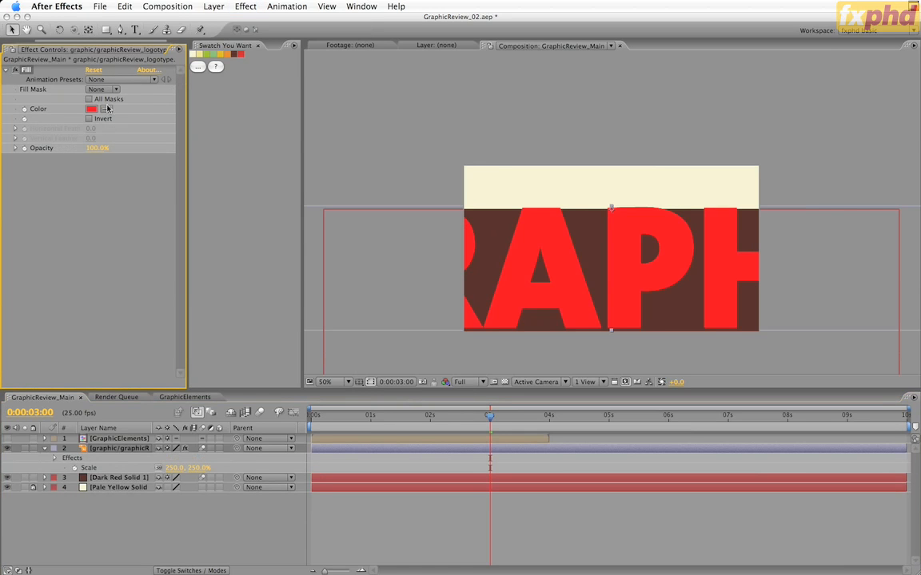
left_click(193, 55)
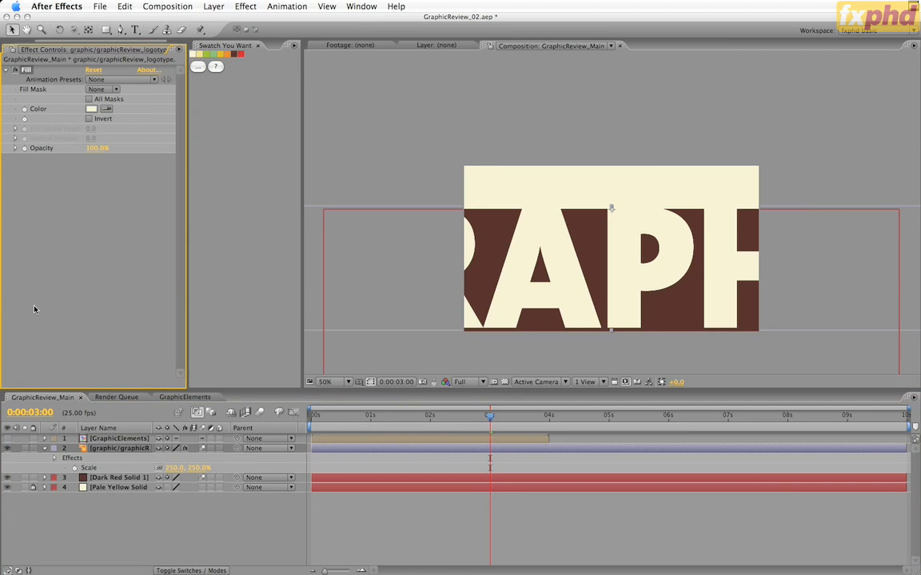
Step: Show the GraphicElements layer again and move the GRAPHIC logotype and dark red solid together to just below the green lines
left_click(8, 438)
left_click(125, 479)
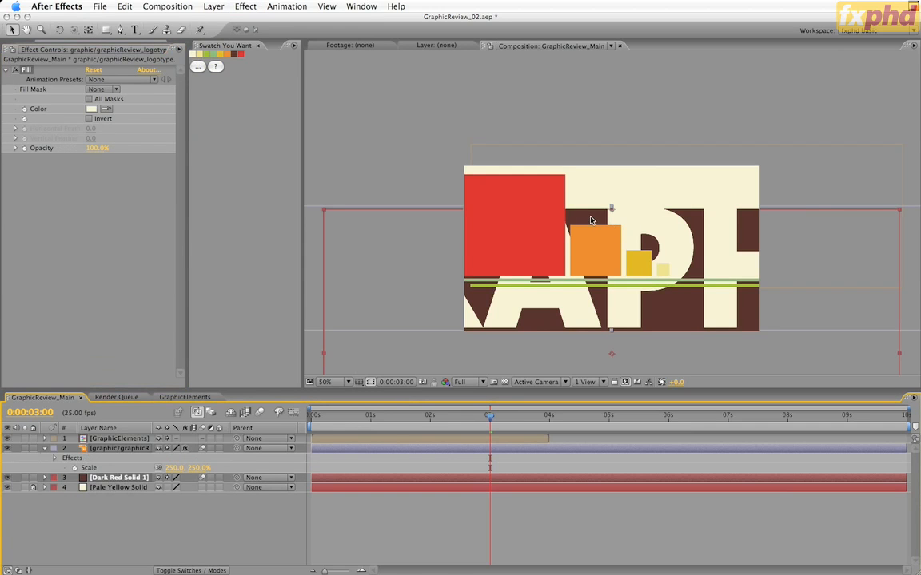
left_click_drag(593, 216, 587, 299)
key("shift+Down")
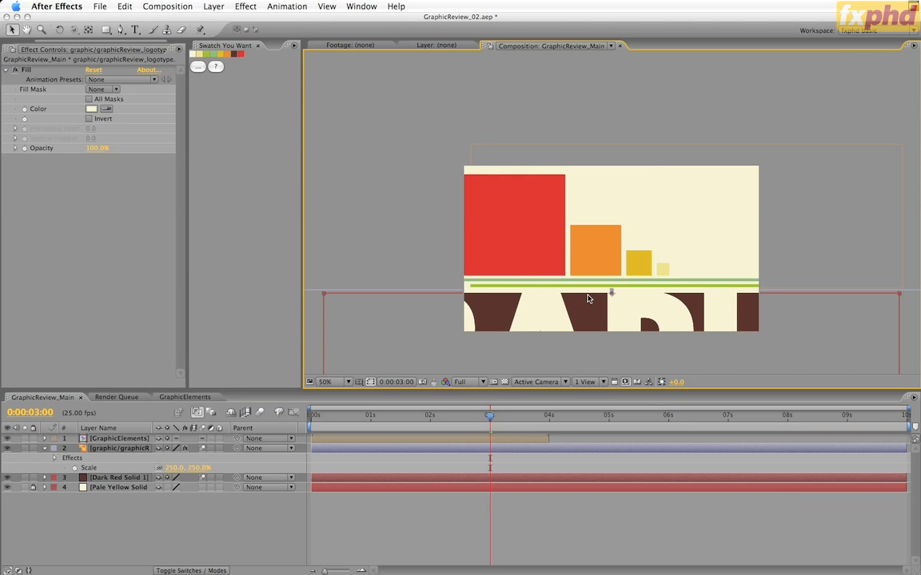
Step: Move the GraphicElements, logotype and Dark Red Solid 1 layers up together so the large lettering fills most of the frame
left_click(112, 438)
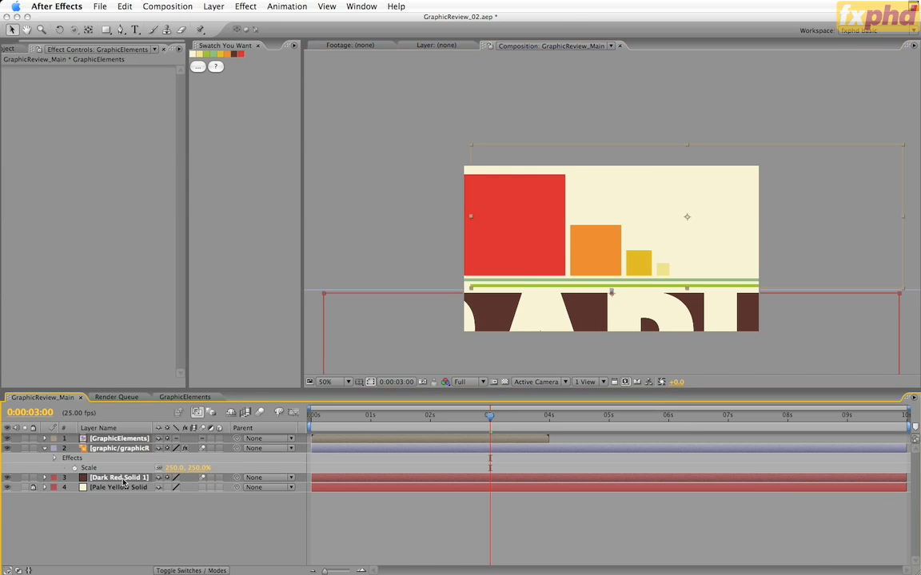
left_click_drag(593, 304, 595, 214)
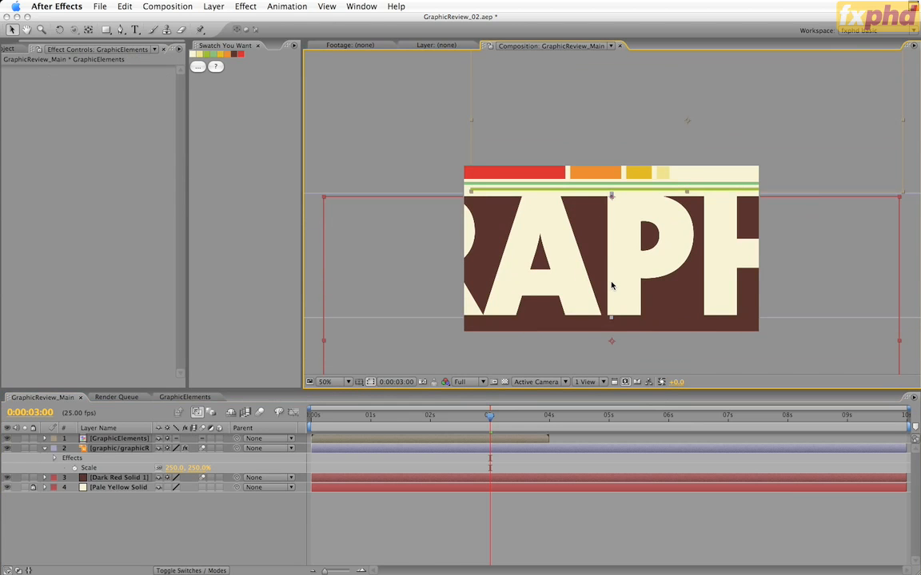
Step: Add a null object and align its left edge with the left side of the letter P's stem
left_click(213, 7)
mouse_move(232, 20)
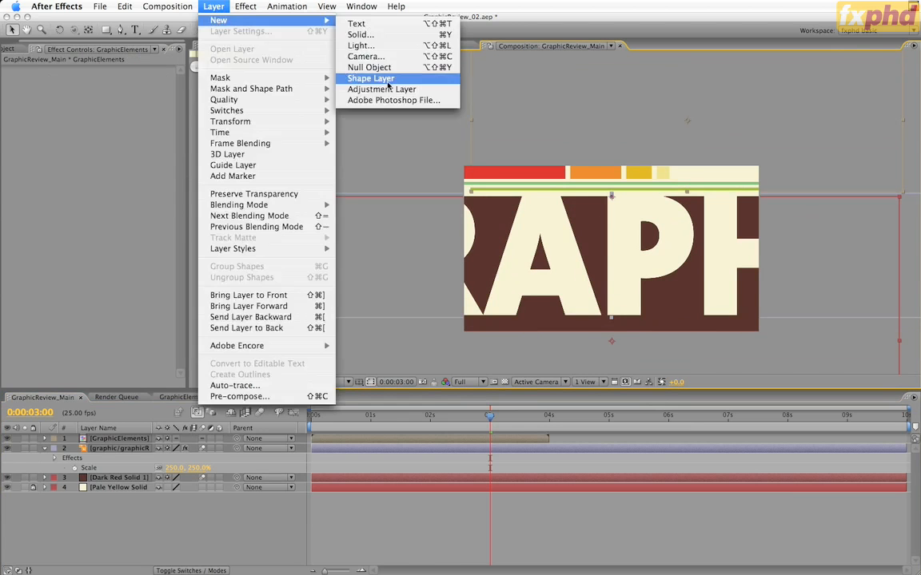
left_click(385, 67)
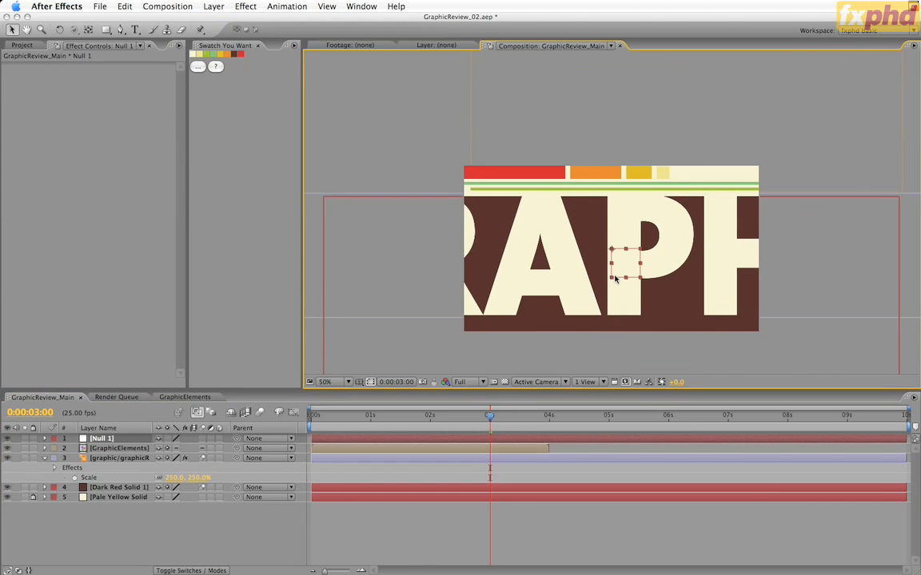
scroll(614, 279, "up", 4)
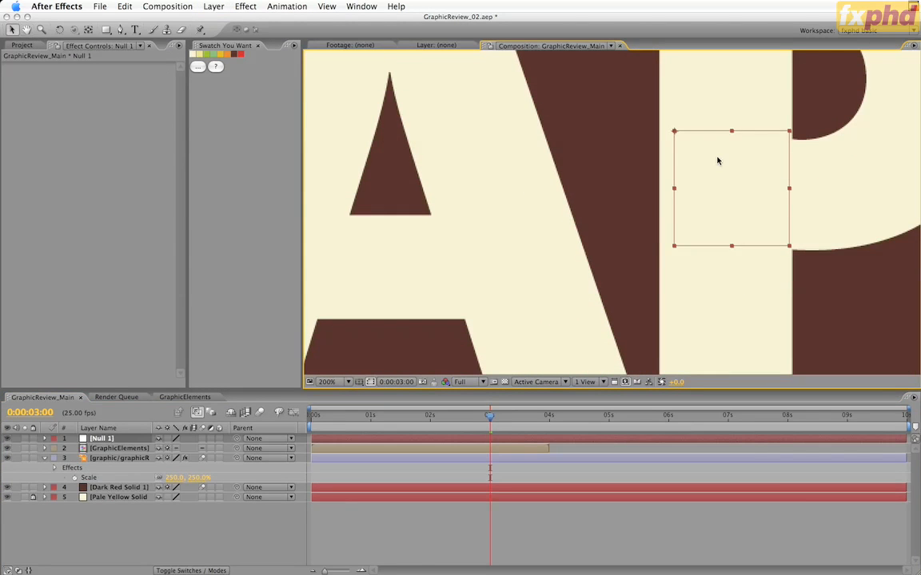
left_click_drag(704, 185, 699, 195)
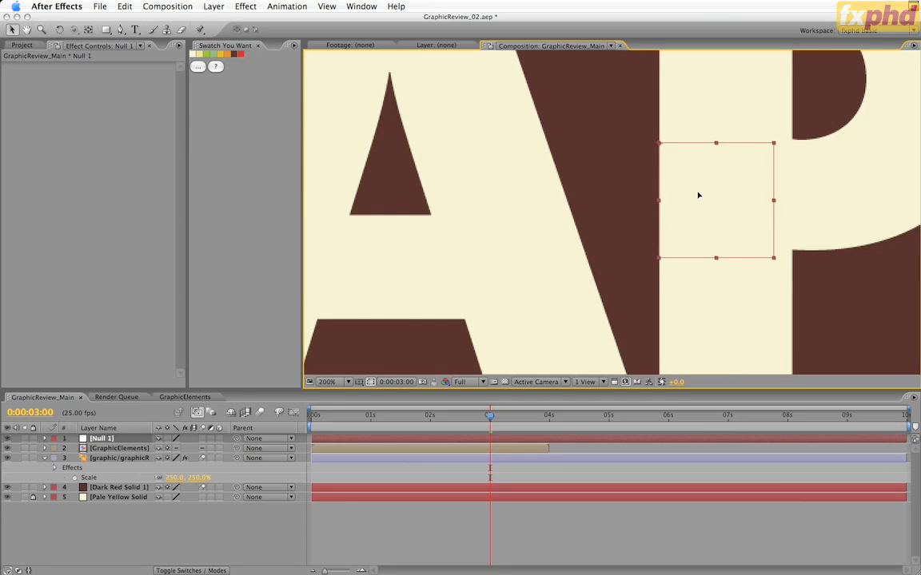
scroll(692, 189, "down", 4)
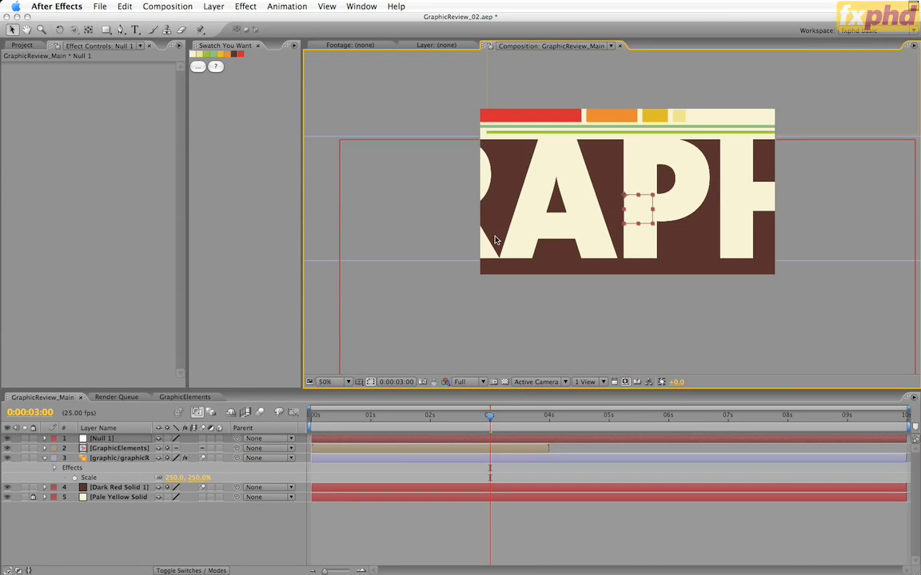
Step: Parent the GraphicElements, GRAPHIC logotype and Dark Red Solid 1 layers to the null object
left_click(123, 449)
left_click(141, 487, "shift")
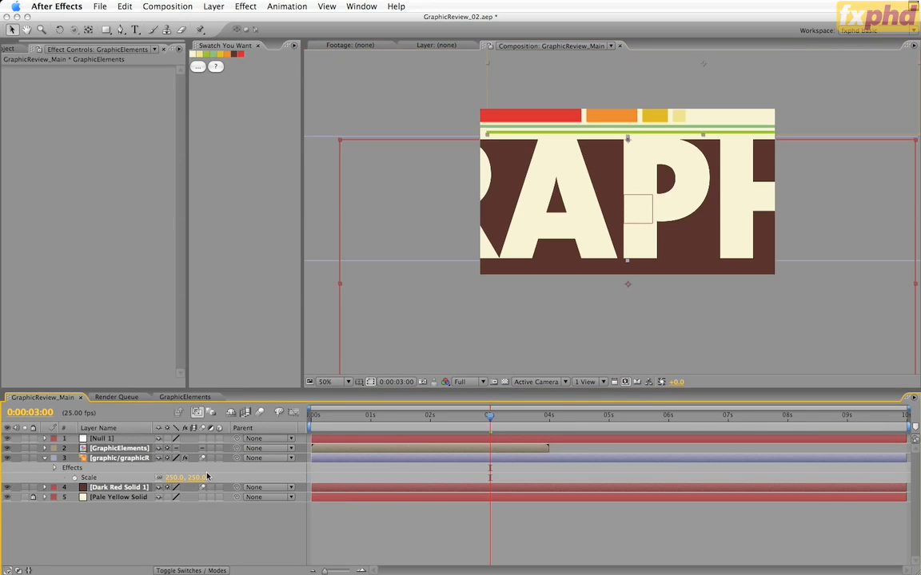
left_click_drag(236, 449, 124, 440)
Step: Rename the null object layer as main controller 01
left_click(114, 439)
key("Return")
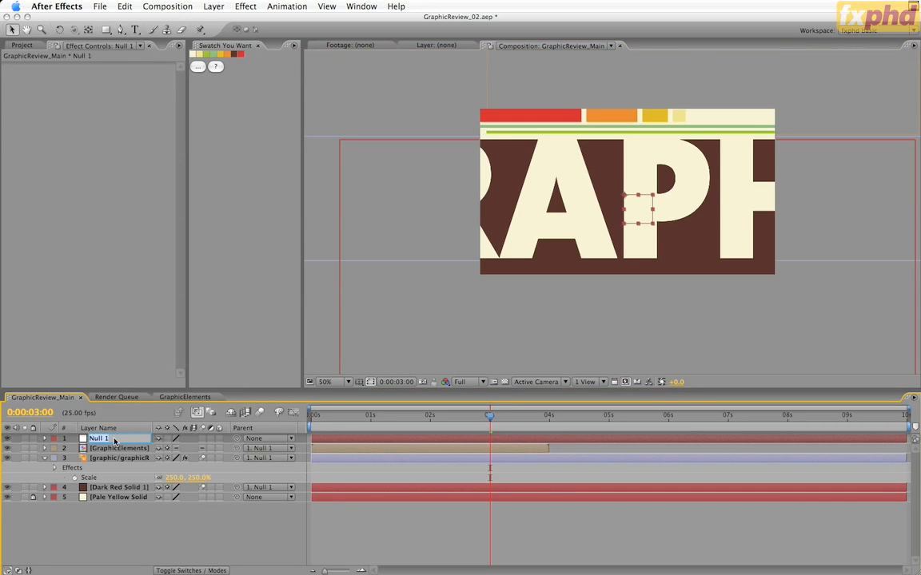
type("main controller 01")
key("Return")
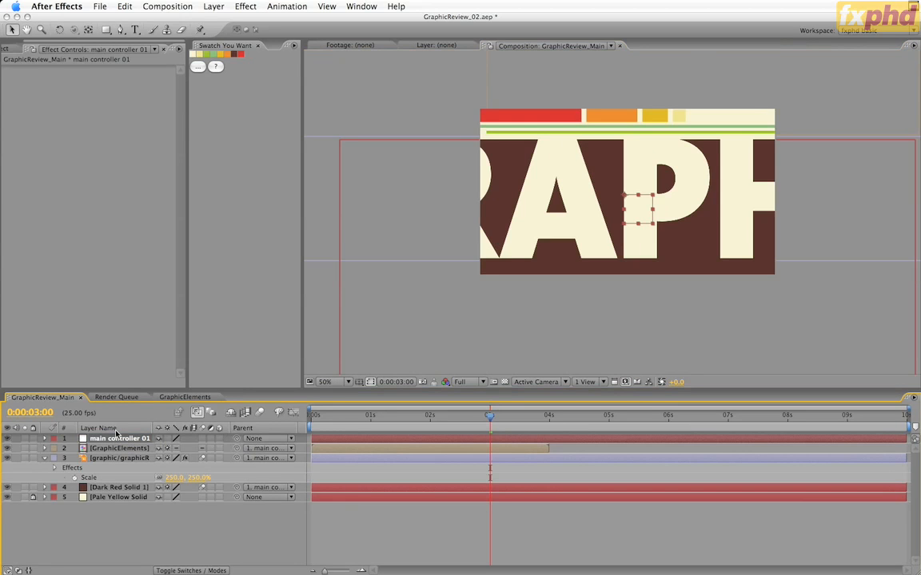
Step: Set the rotation of main controller 01 to -45°
key("r")
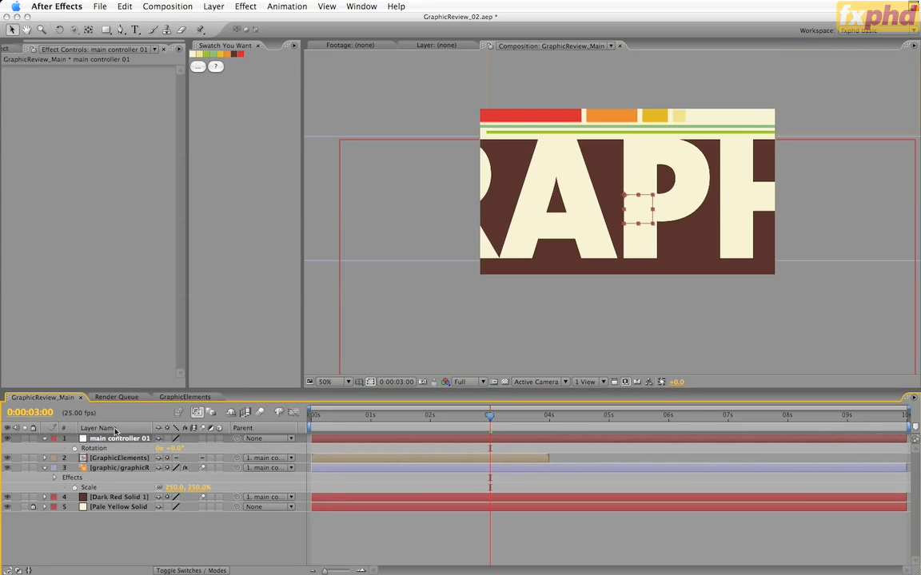
left_click(175, 451)
type("-45")
key("Return")
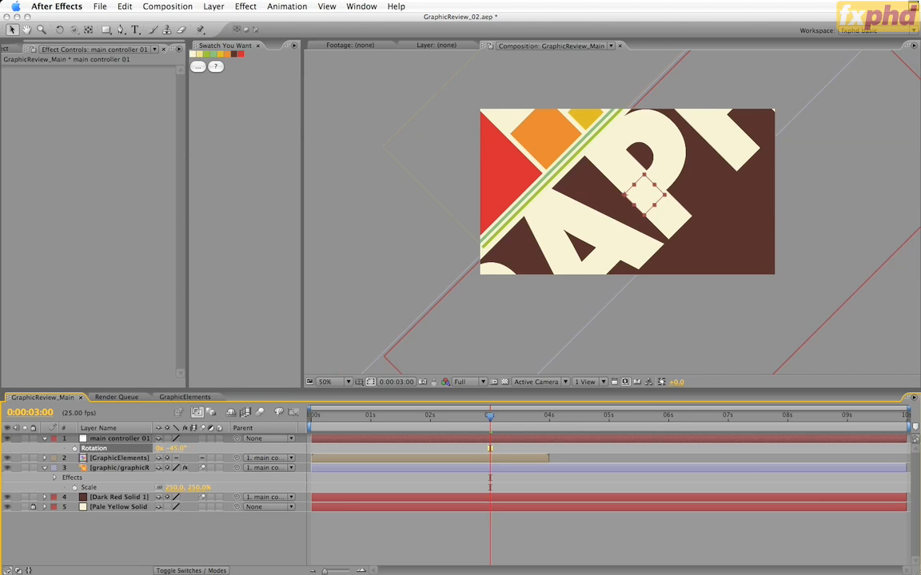
Step: Check the Illustrator storyboard, return to After Effects and shift main controller 01 down and to the right to match the framing
key("super+Tab")
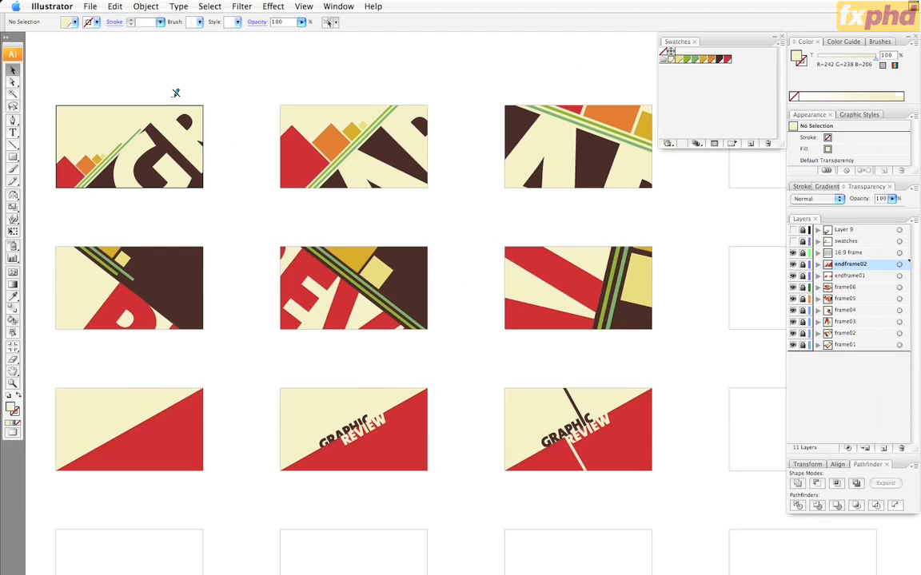
key("super+Tab")
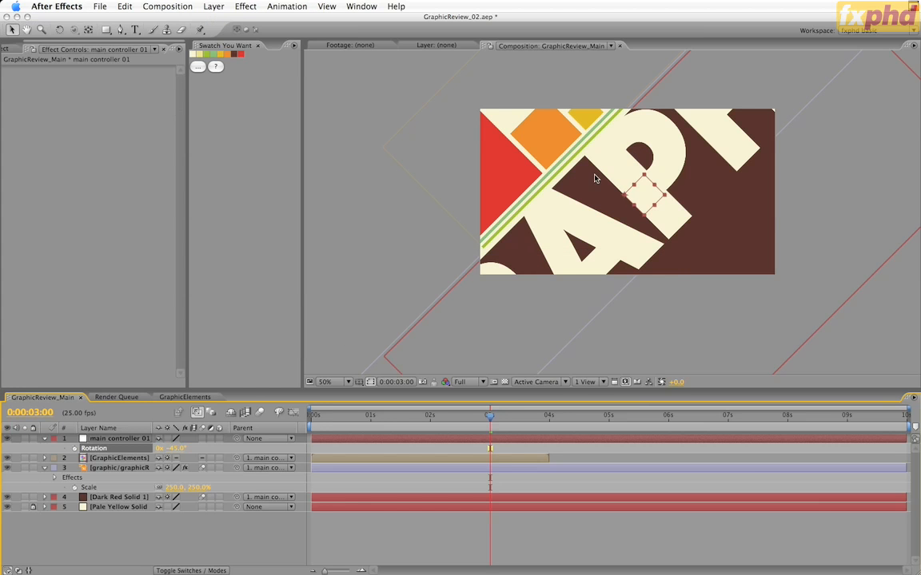
left_click_drag(644, 194, 685, 217)
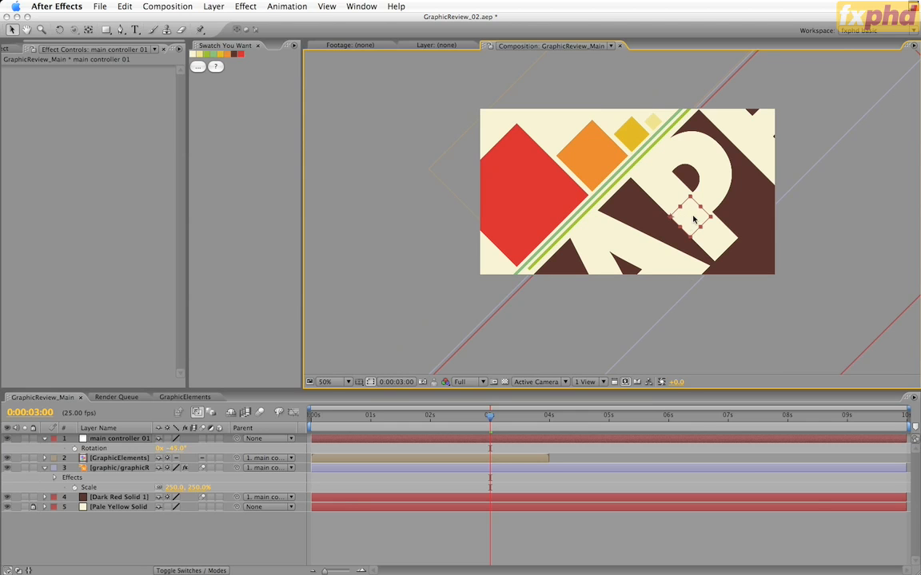
Step: Set the GraphicElements layer's X position to 135 so the squares slide down along the green lines
left_click(139, 461)
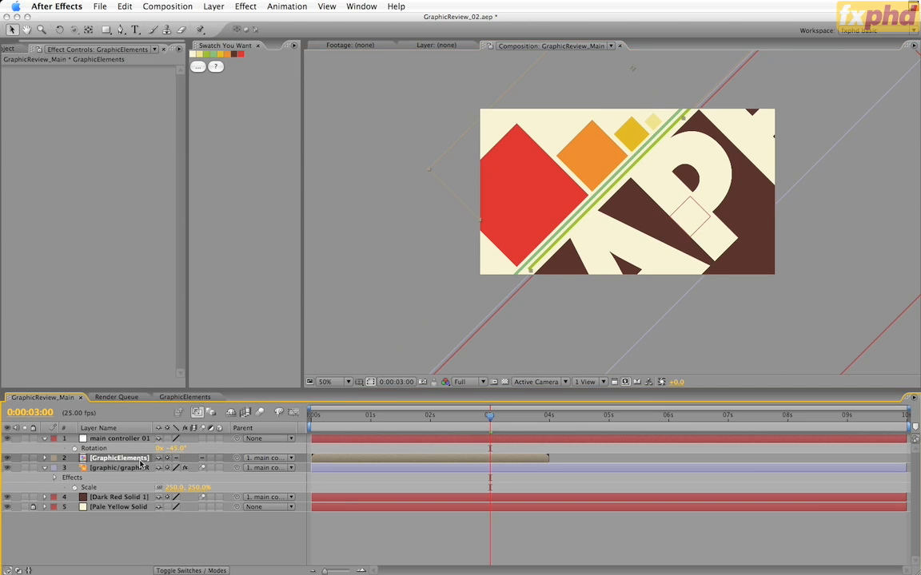
key("p")
left_click_drag(166, 470, 108, 492)
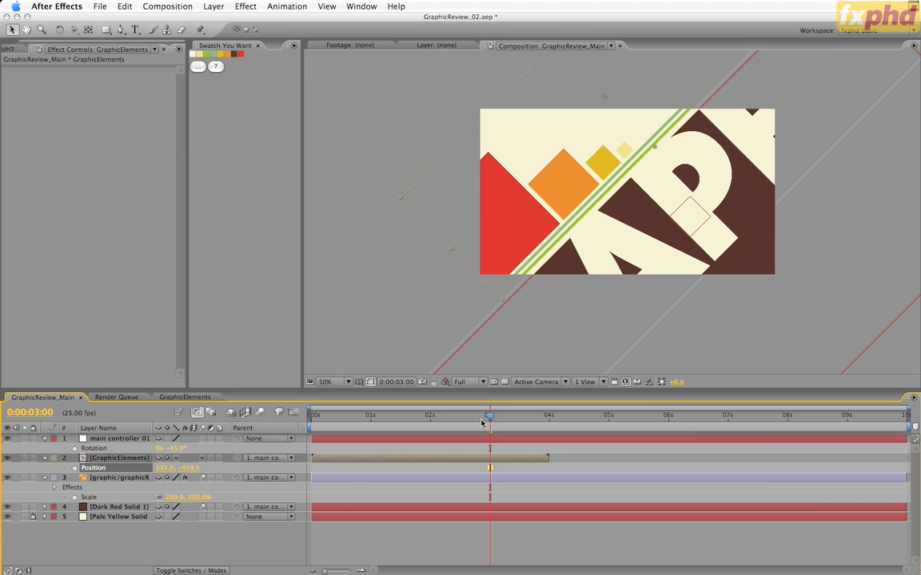
Step: Save the project as the incremented version GraphicReview_03.aep and close the Swatch You Want panel
left_click_drag(489, 415, 488, 464)
left_click(96, 6)
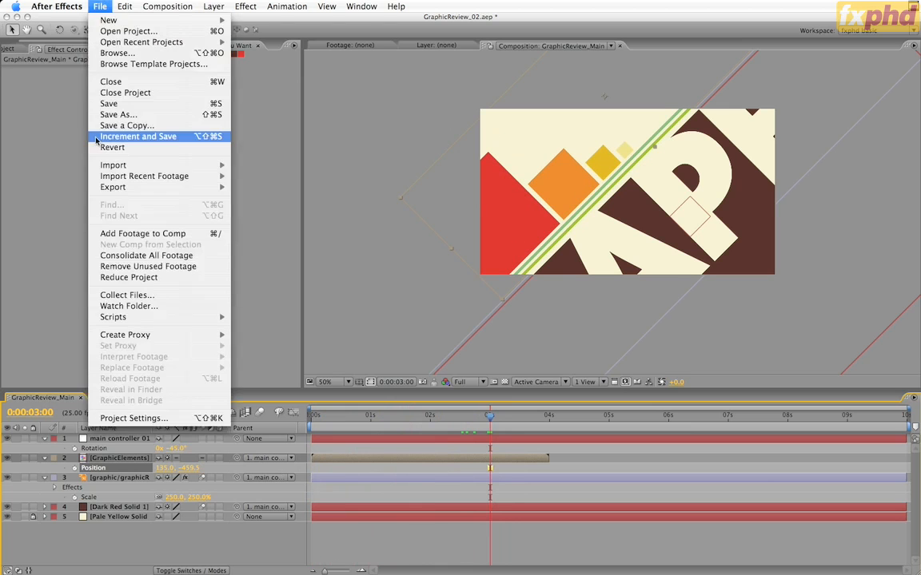
left_click(97, 137)
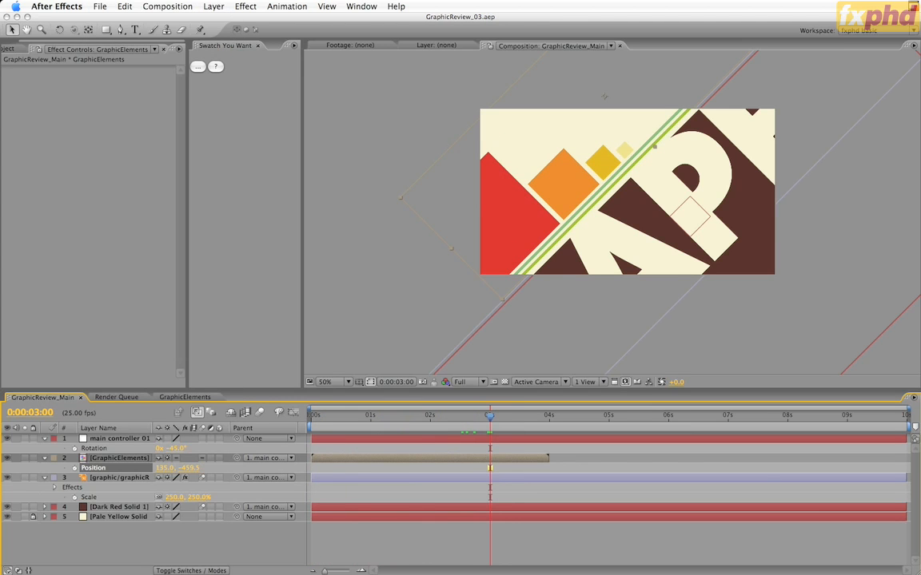
left_click(258, 47)
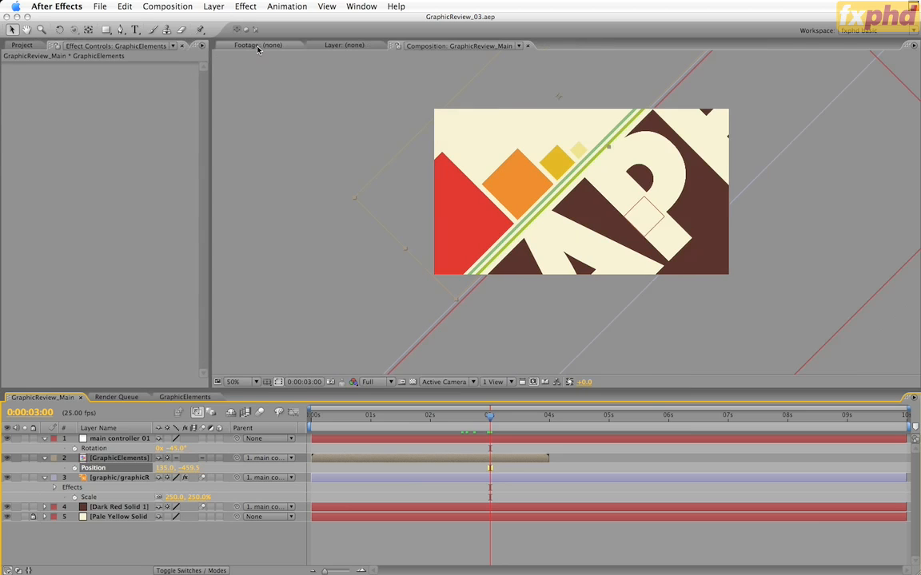
Step: Add anchor point, scale and rotation keyframes to main controller 01 at 0:00:03:00
left_click(105, 441)
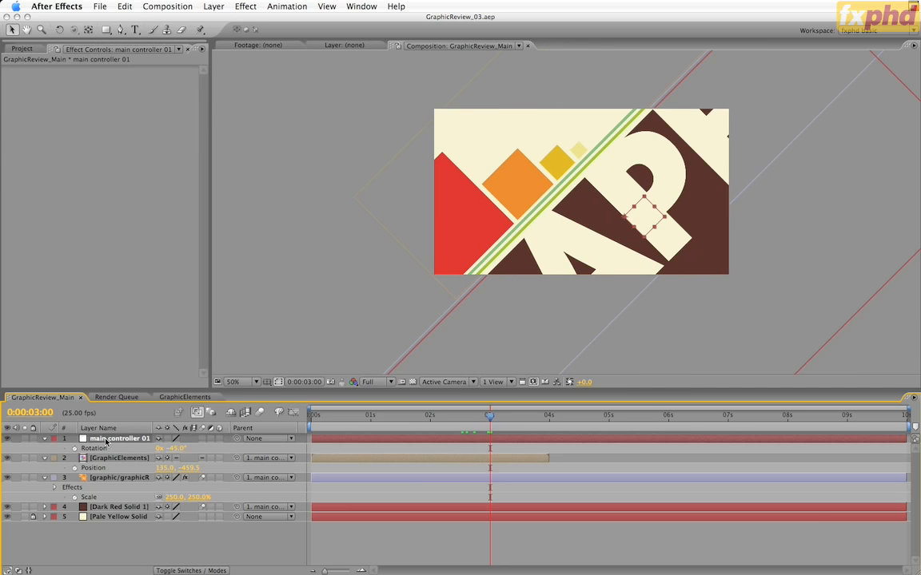
key("shift+a")
key("shift+s")
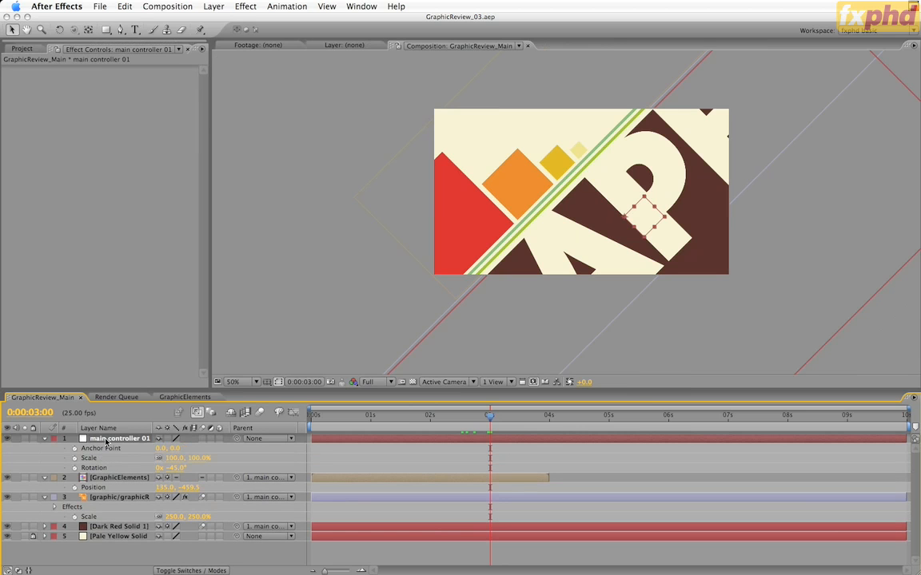
left_click(74, 448)
left_click(75, 458)
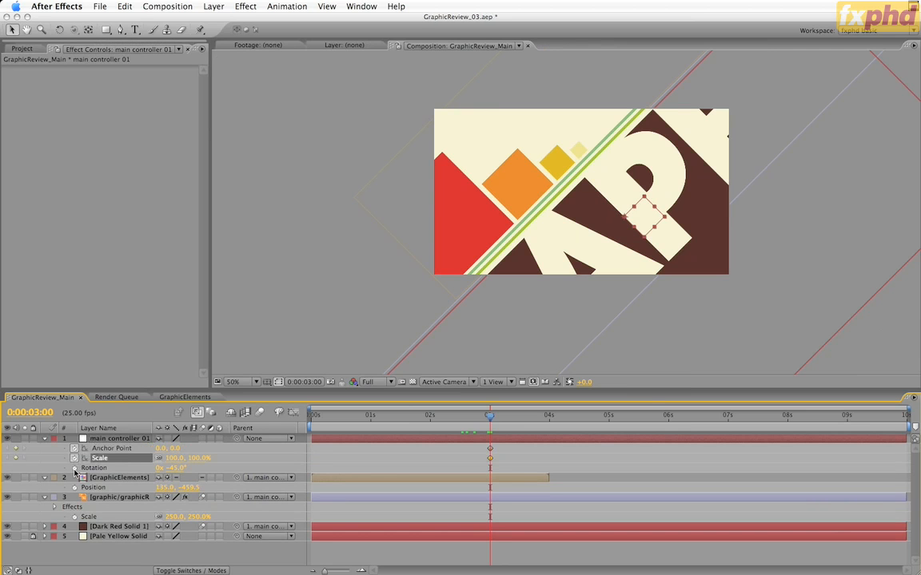
left_click(74, 468)
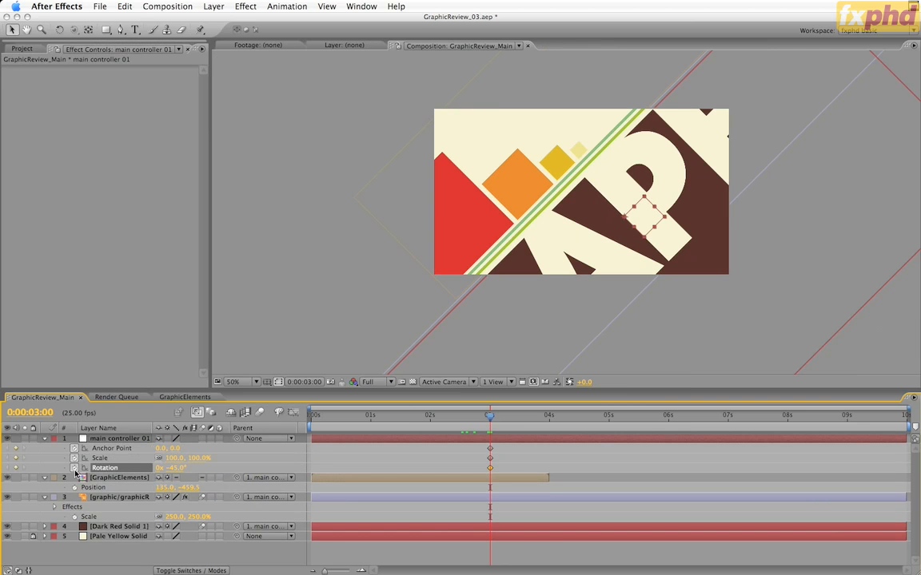
Step: Check the storyboard's following frame and keyframe main controller 01's scale at 600% at 0:00:03:10
key("shift+Page_Down")
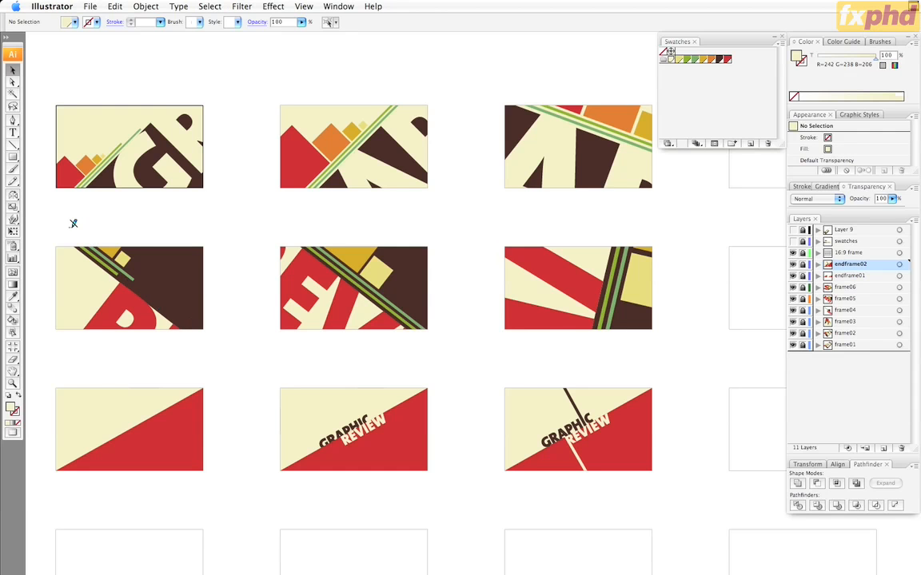
key("super+Tab")
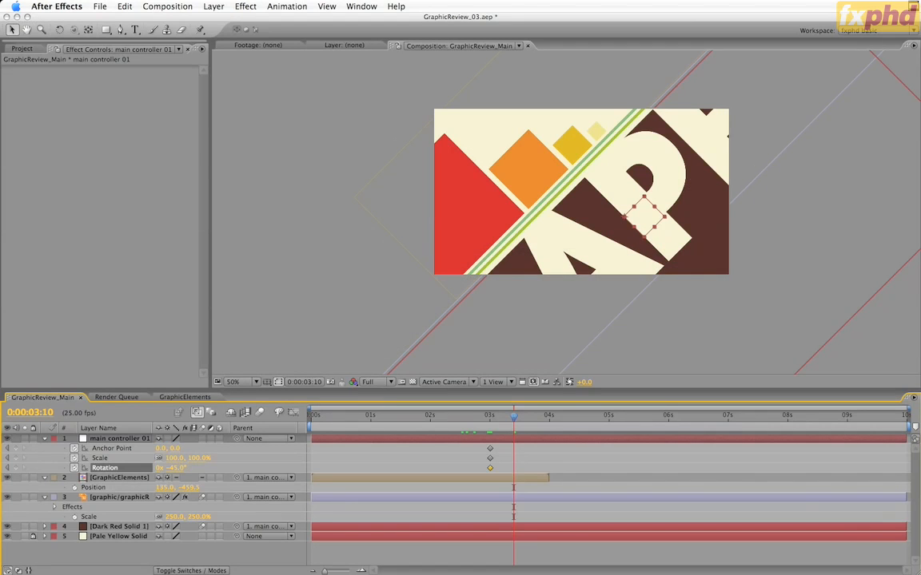
left_click(173, 458)
type("600")
key("Return")
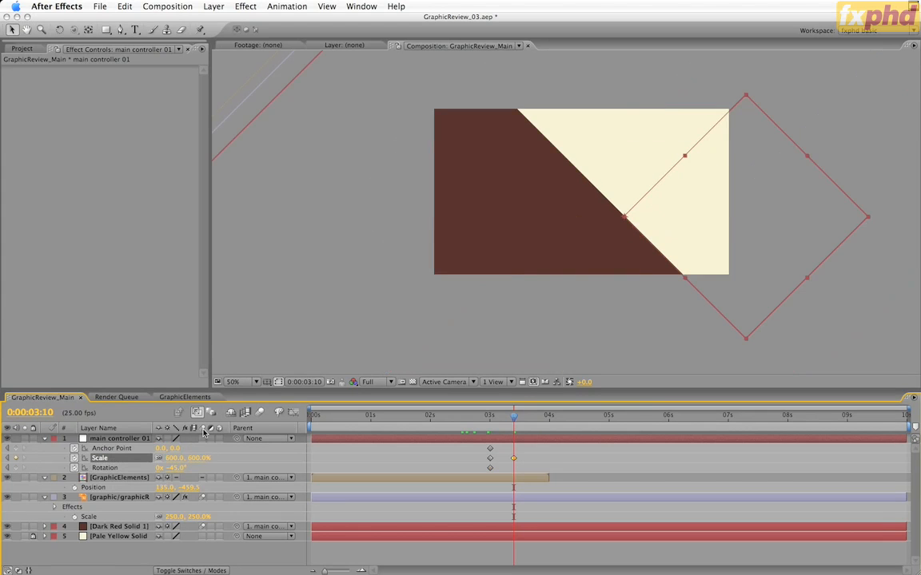
Step: At 0:00:03:10, set main controller 01's rotation to 130° and its anchor point X to -5.9
left_click(178, 469)
type("130")
key("Return")
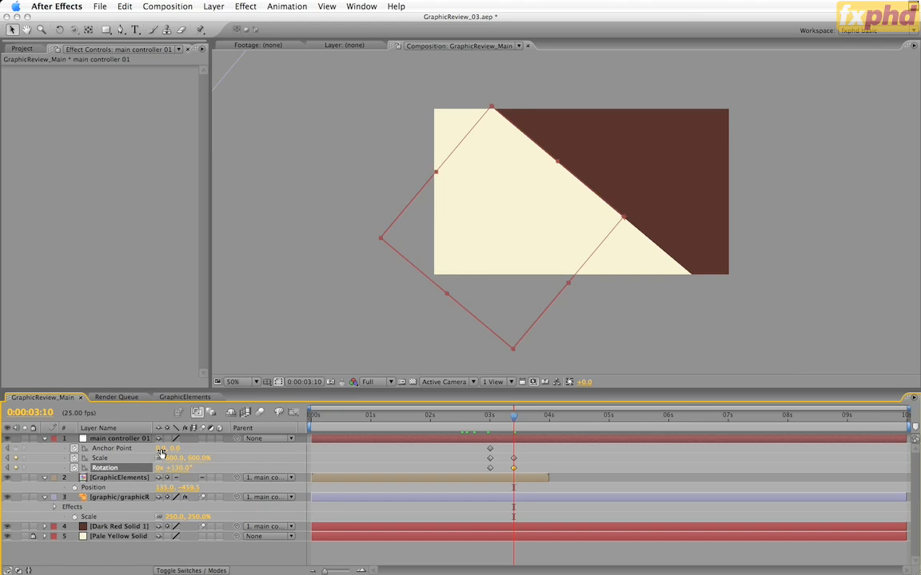
left_click_drag(161, 448, 132, 457)
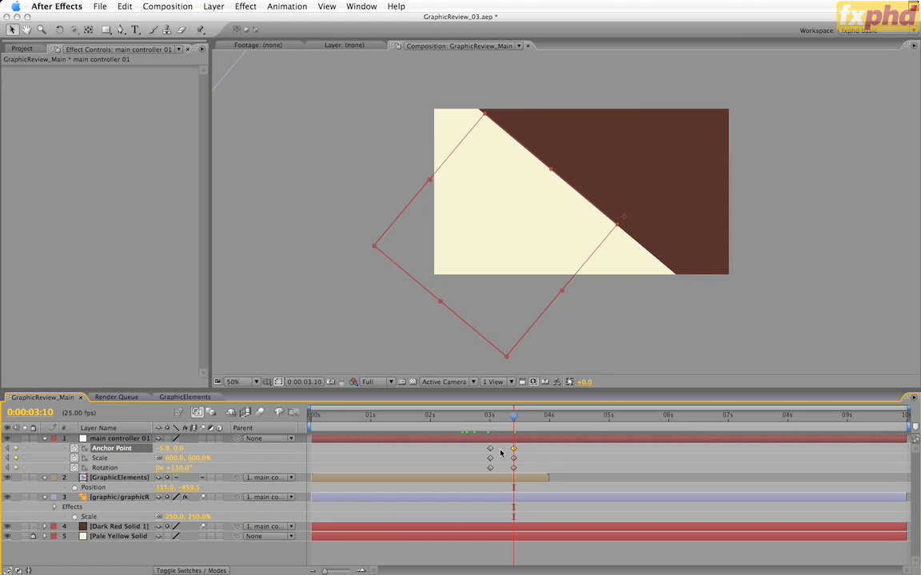
Step: Apply Easy Ease to main controller 01's anchor point, scale and rotation keyframes at 0:00:03:10
left_click_drag(521, 474, 507, 430)
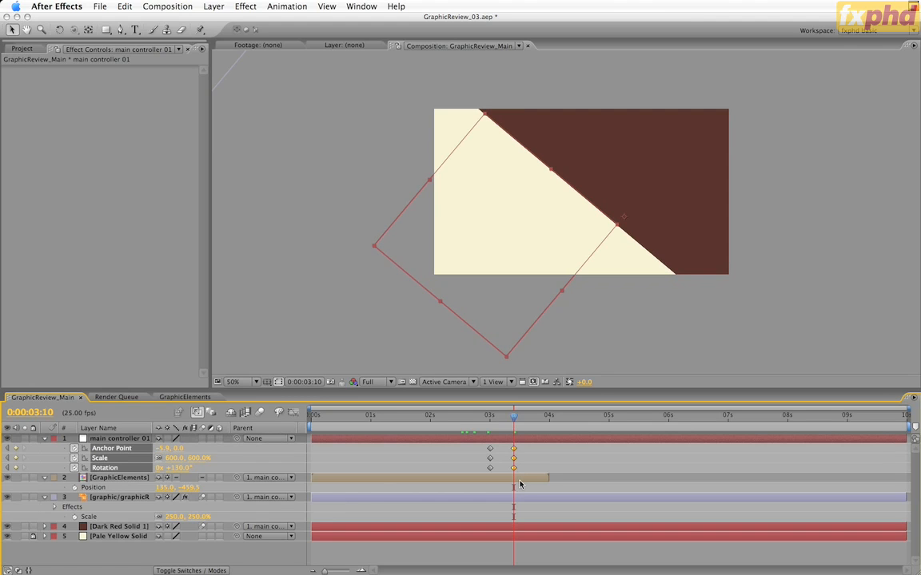
key("F9")
mouse_move(513, 421)
left_mouse_down()
mouse_move(314, 426)
mouse_move(513, 438)
left_mouse_up()
Step: End the work area at 0:00:03:10 and preview the animation with motion blur enabled for the composition
key("n")
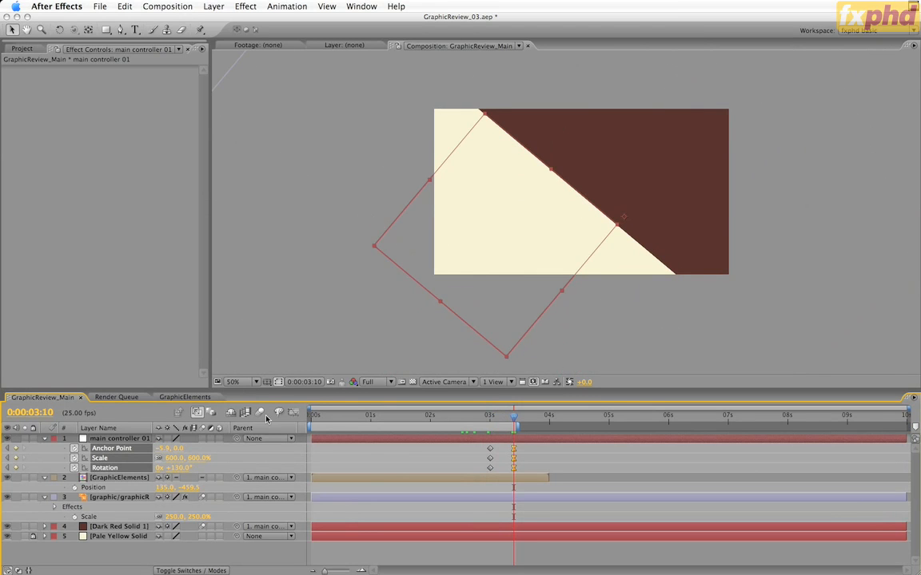
key("KP_0")
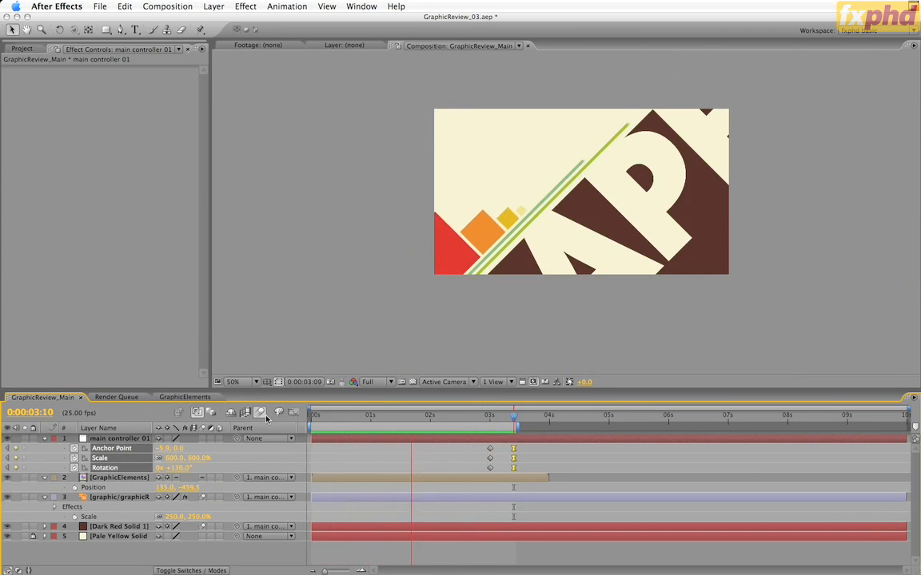
key("space")
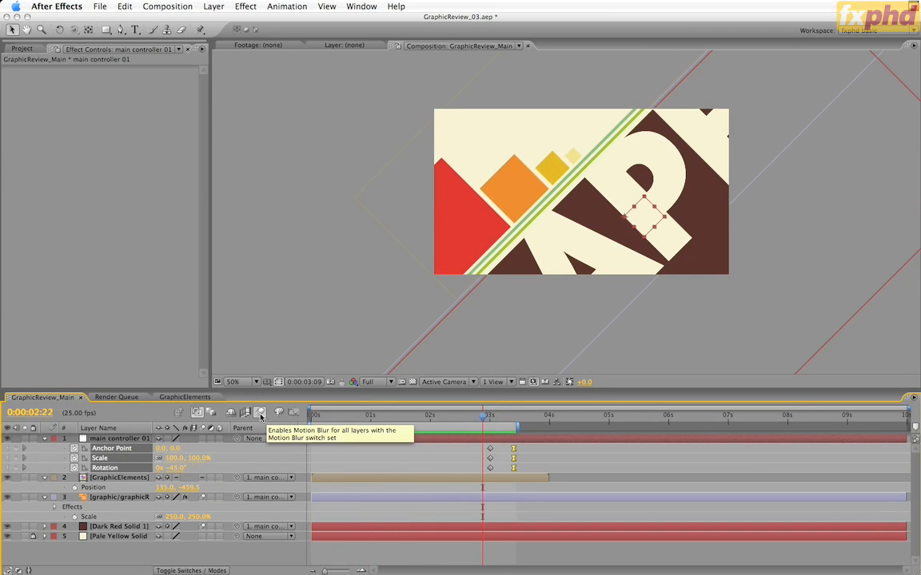
Step: Examine the motion blur on the rotating and scaling artwork between 0:00:03:01 and 0:00:03:03
left_click(260, 411)
left_click(497, 415)
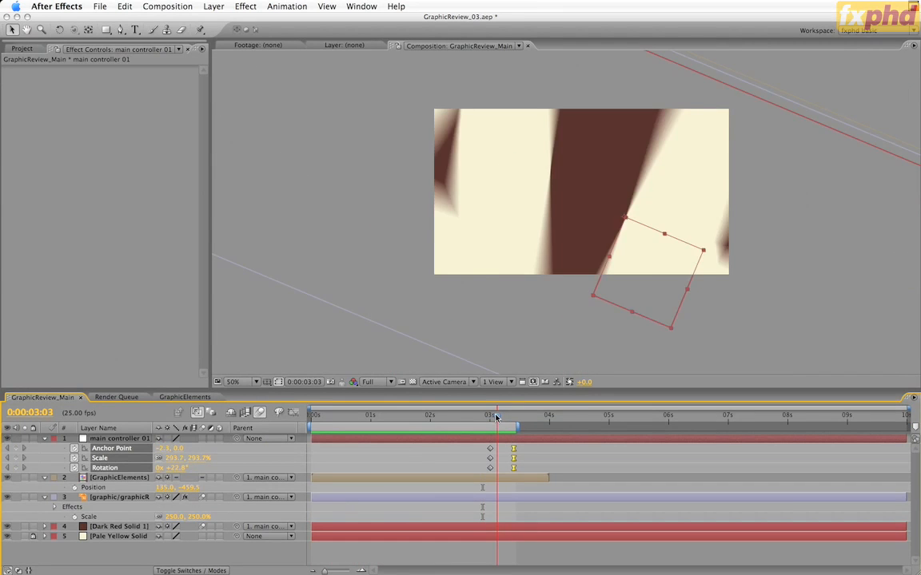
left_click_drag(497, 415, 493, 417)
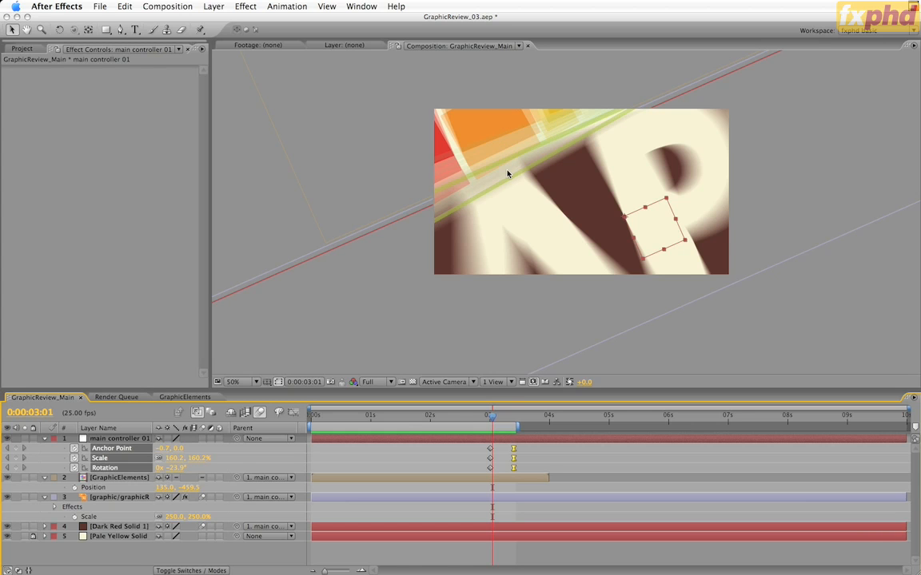
Step: Check the advanced motion blur settings of GraphicReview_Main and look over the nested GraphicElements composition
key("super+k")
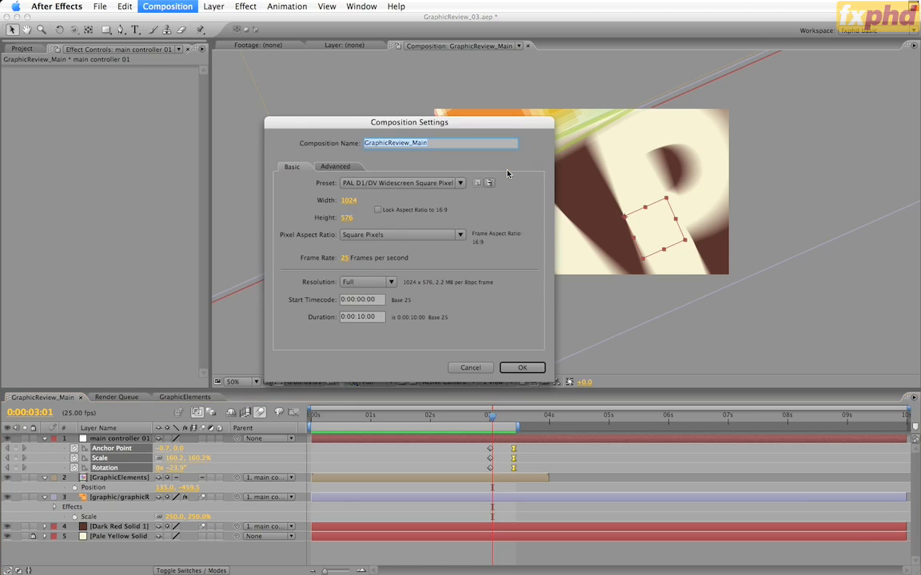
left_click(327, 169)
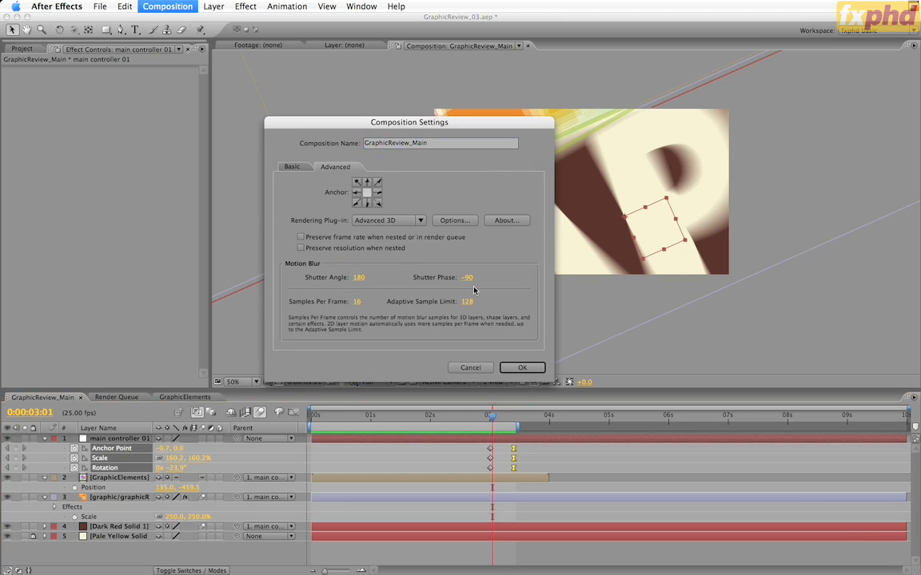
left_click(471, 368)
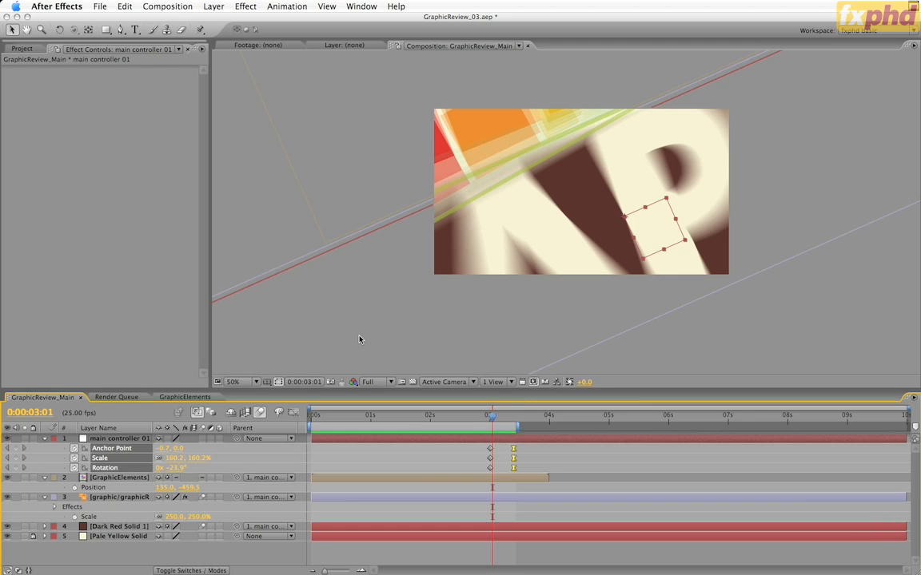
left_click(196, 399)
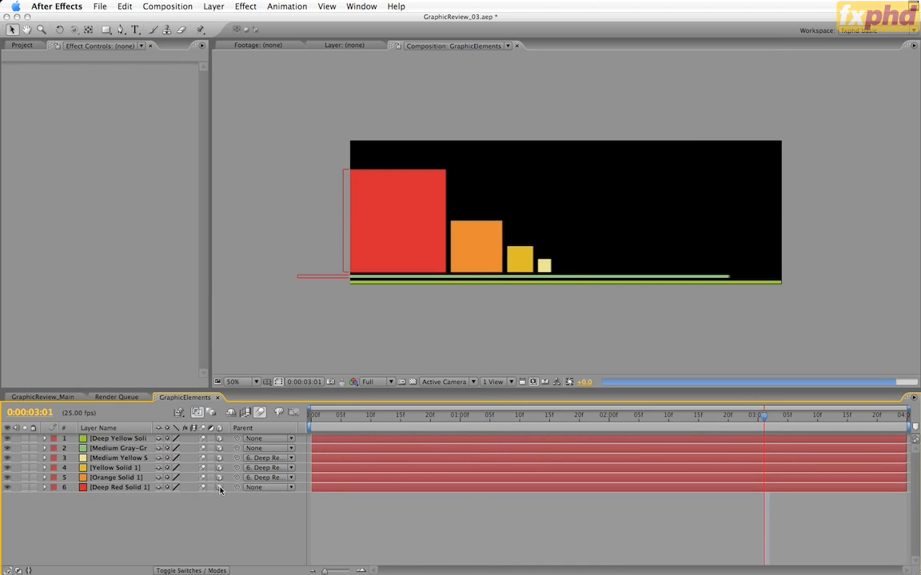
left_click(71, 398)
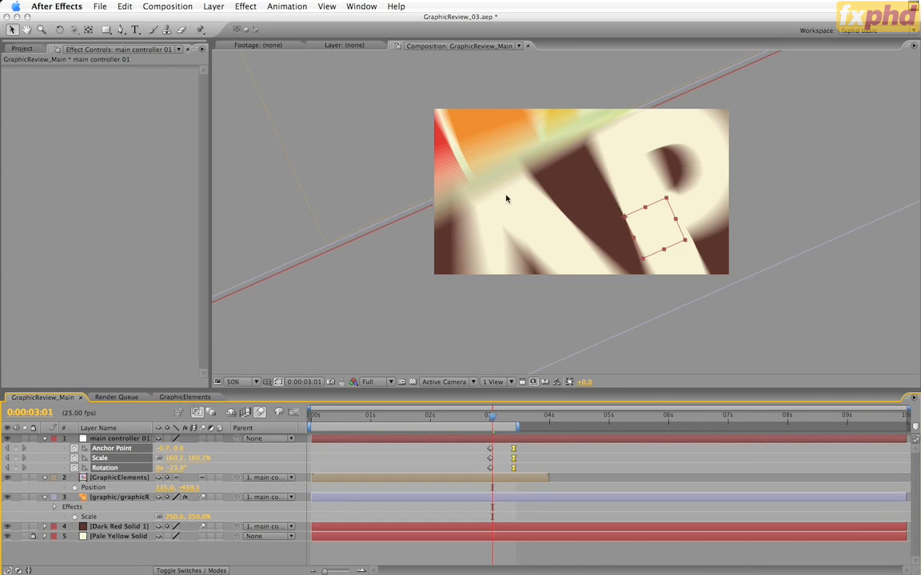
Step: Raise the motion blur samples per frame to 32 in the GraphicReview_Main composition settings
left_click_drag(524, 236, 353, 304)
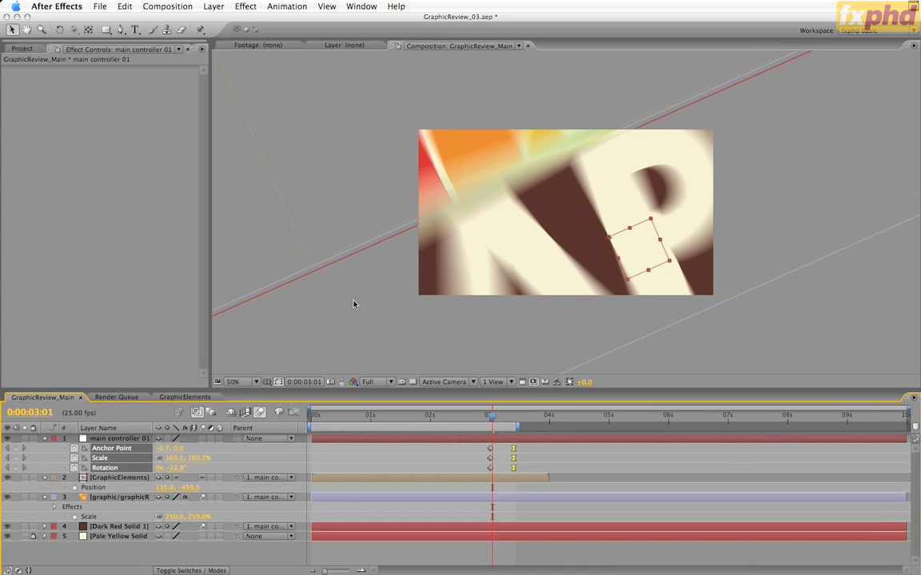
key("period")
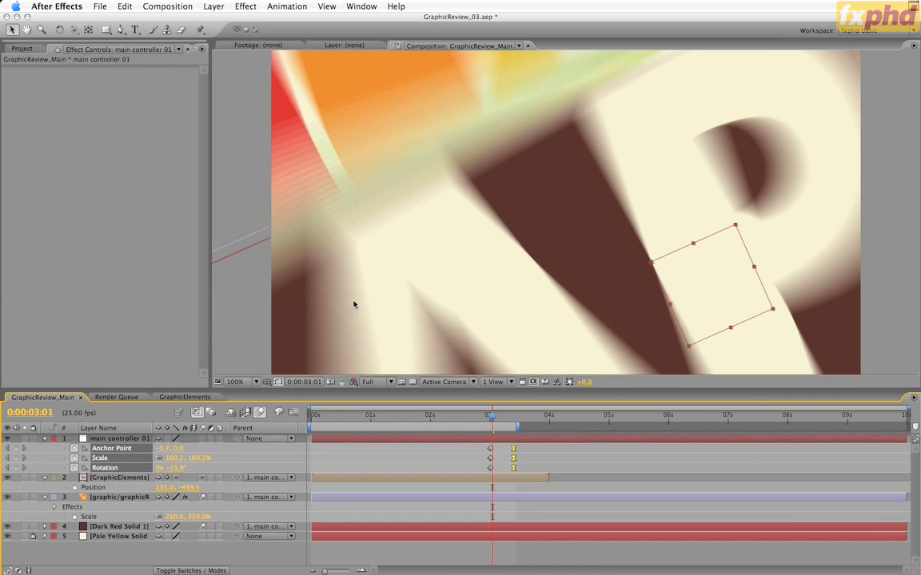
key("space")
left_click_drag(343, 121, 424, 211)
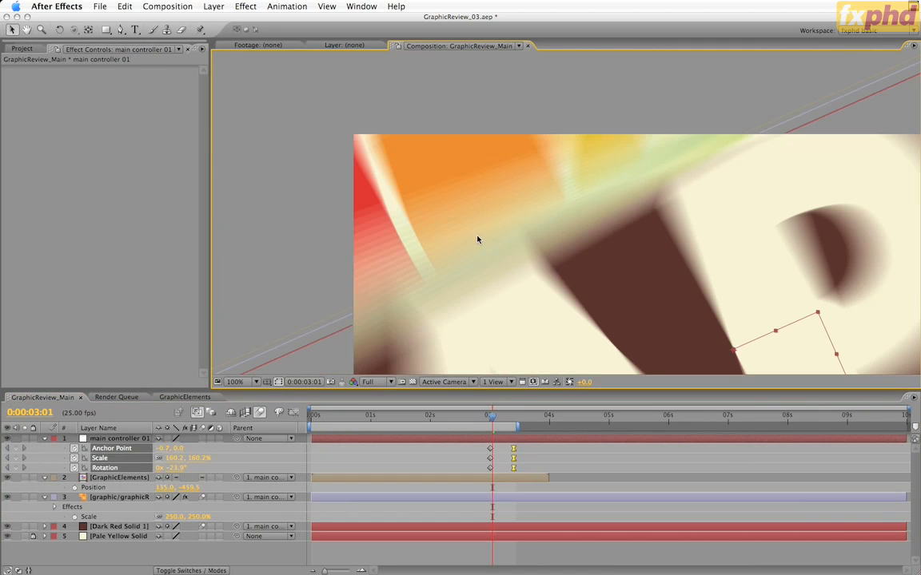
key("super+k")
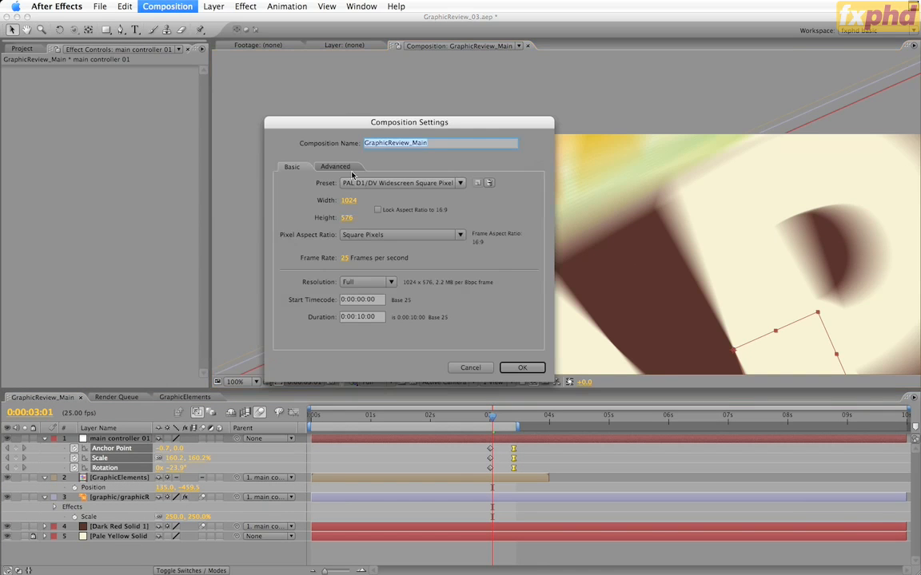
left_click(334, 167)
left_click(356, 302)
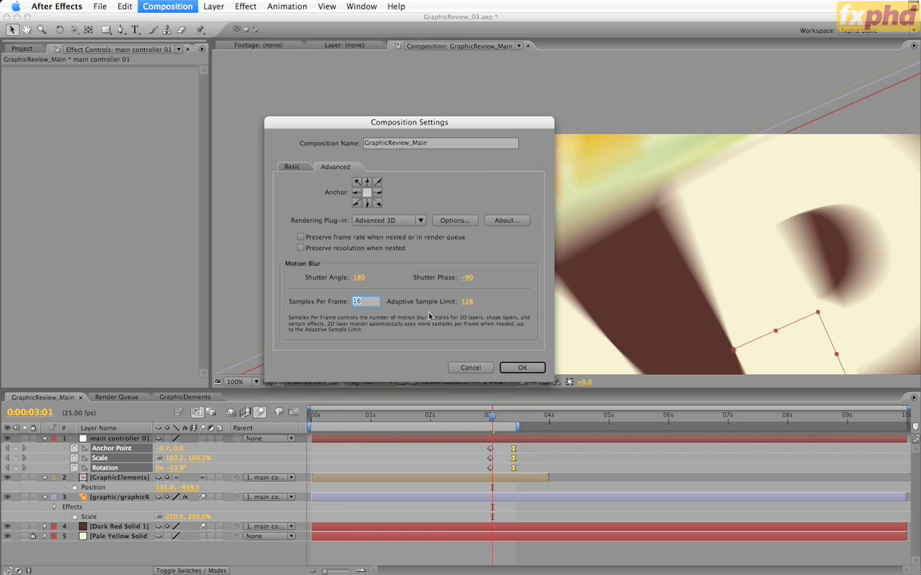
type("32")
key("Return")
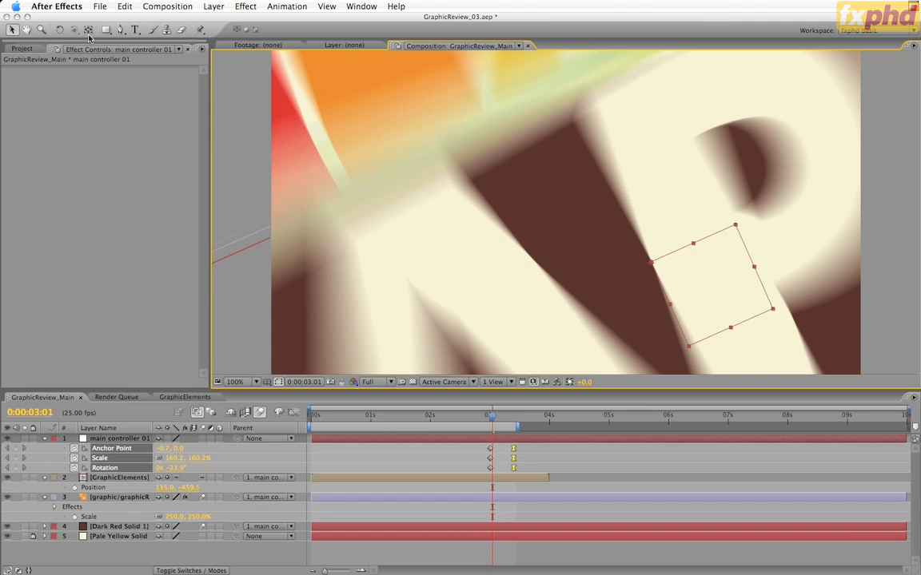
Step: Create a new composition from Dark Red Solid 1 in the project's Solids folder
left_click(22, 49)
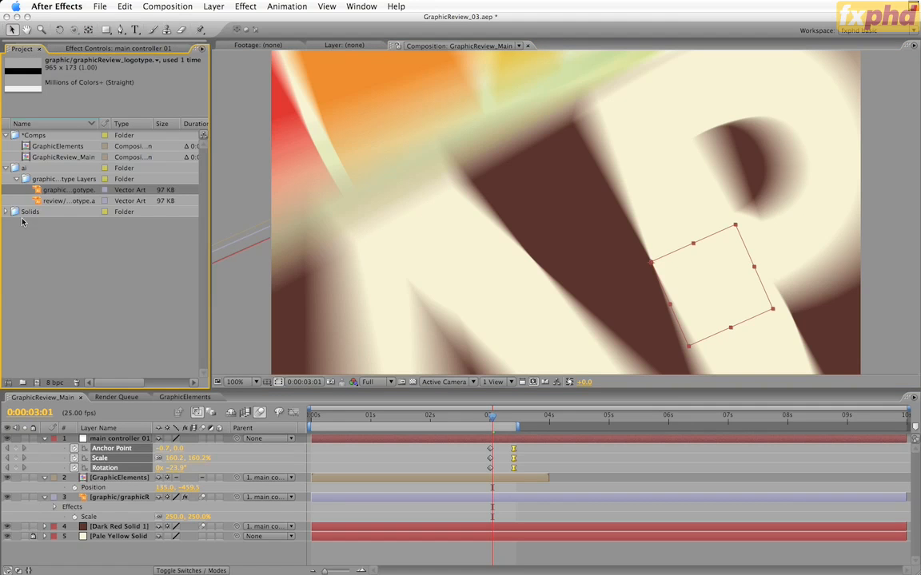
left_click(5, 212)
left_click_drag(46, 226, 38, 383)
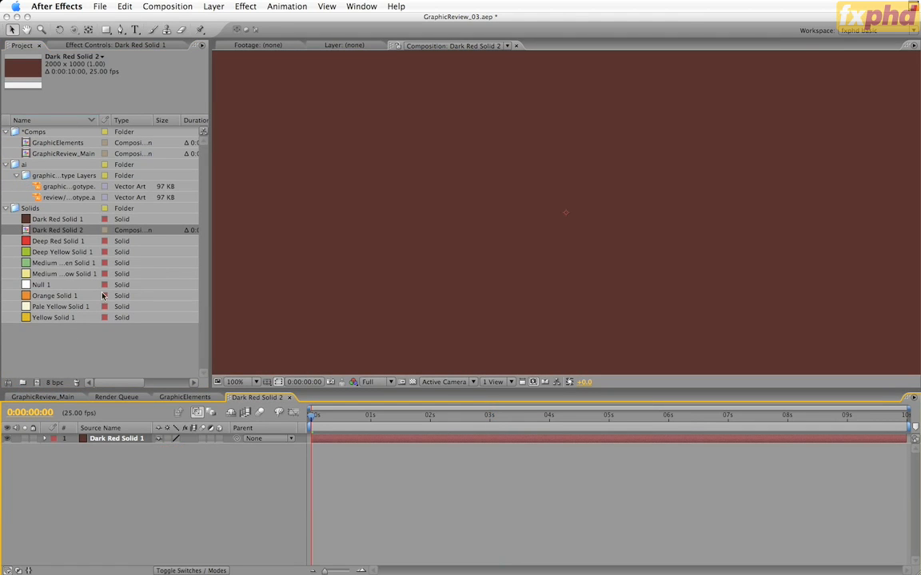
Step: Open the graphic logotype's original artwork in Illustrator and copy all the lettering on its graphic layer
left_click(67, 187)
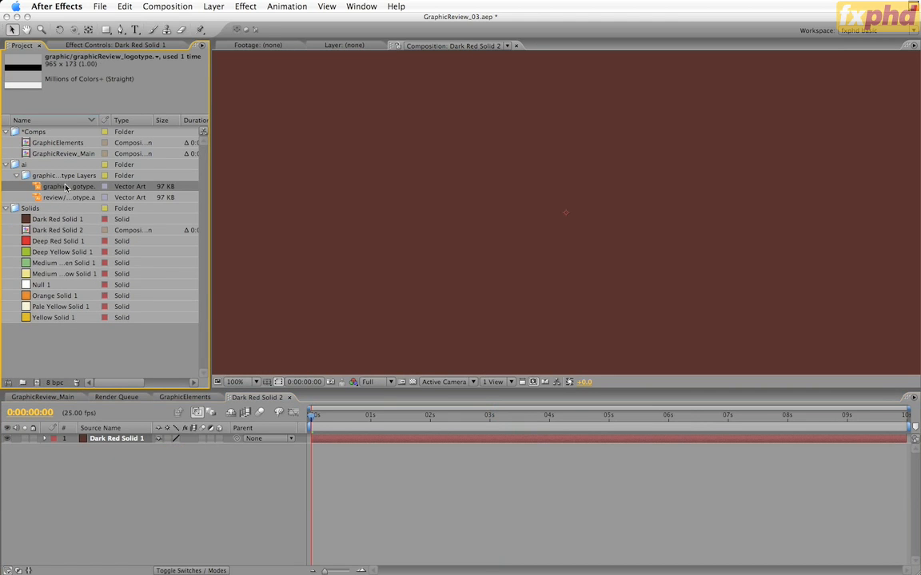
key("super+e")
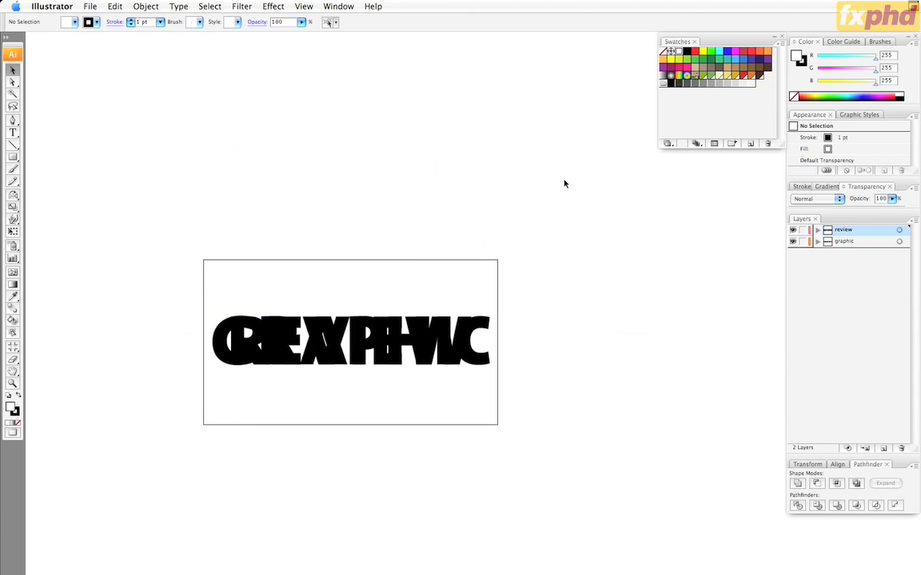
left_click(899, 242)
key("super+c")
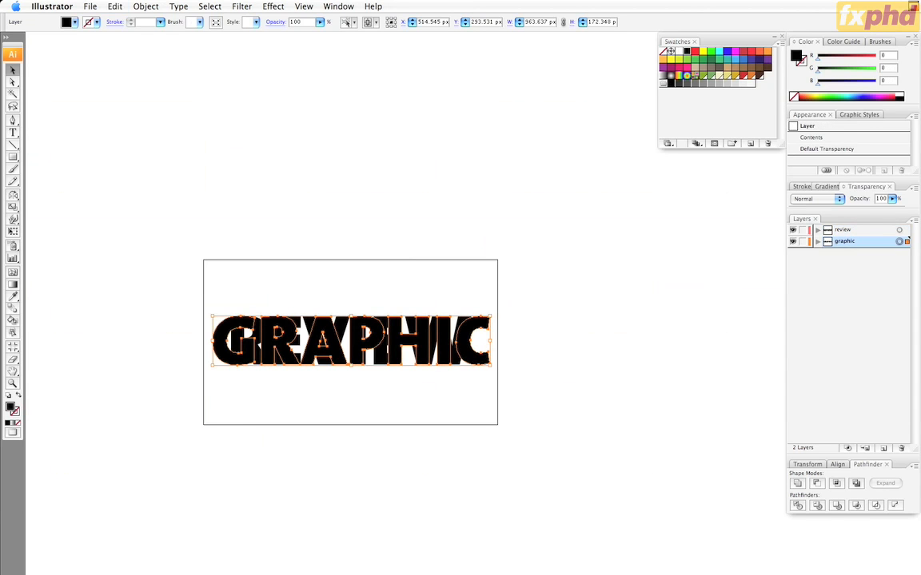
Step: Switch back to After Effects and paste the copied GRAPHIC lettering onto the Dark Red Solid 1 layer as masks
key("super+Tab")
left_click(108, 439)
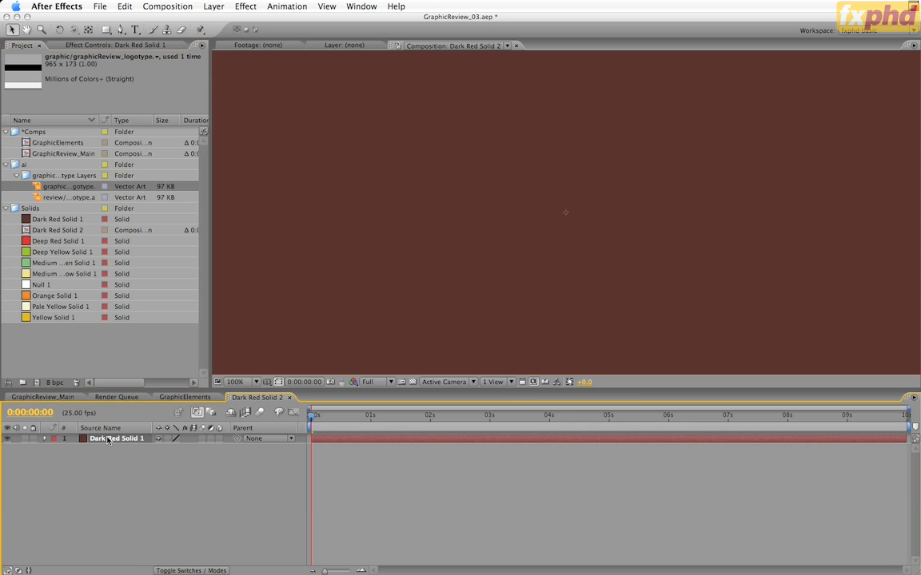
key("super+v")
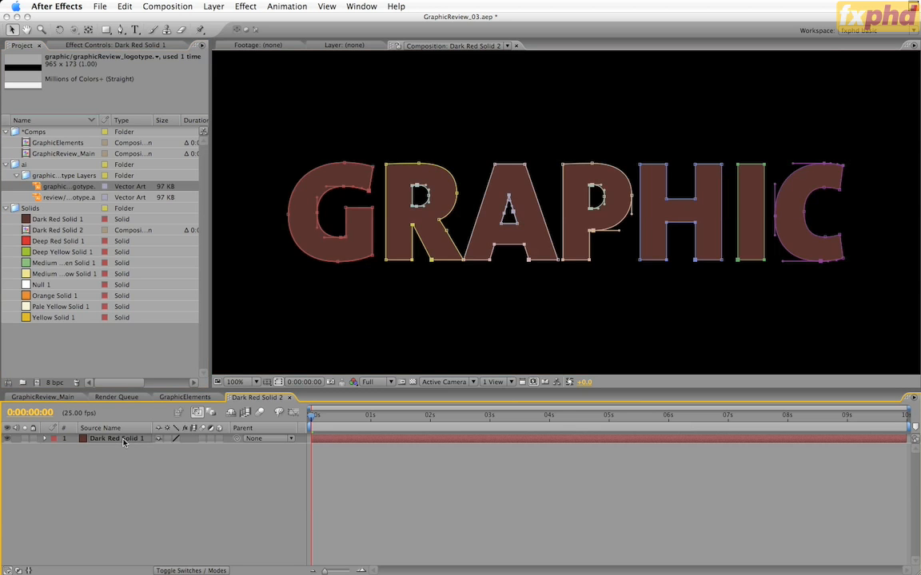
Step: Set the letter masks on Dark Red Solid 1 to Subtract, and masks 3, 5 and 7 for the letter counters to Add
left_click(122, 441)
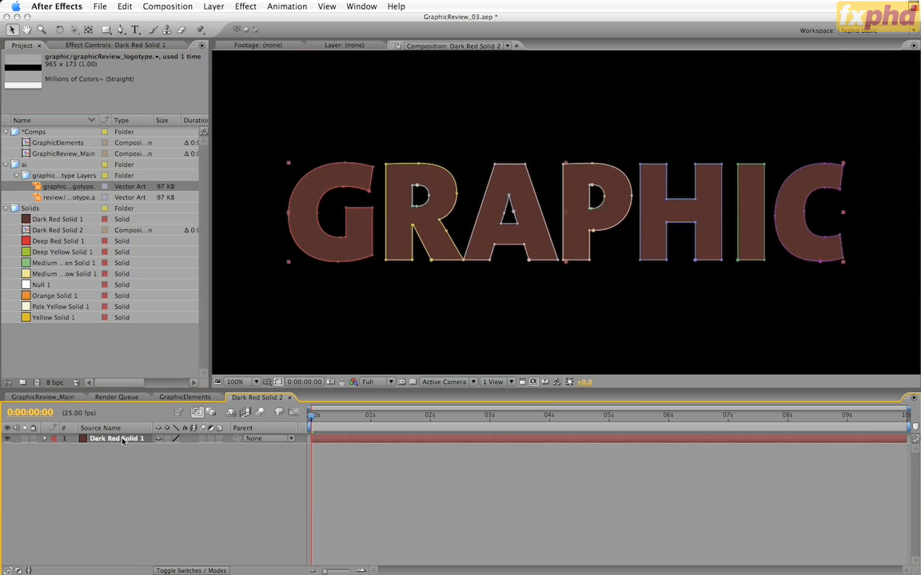
key("m")
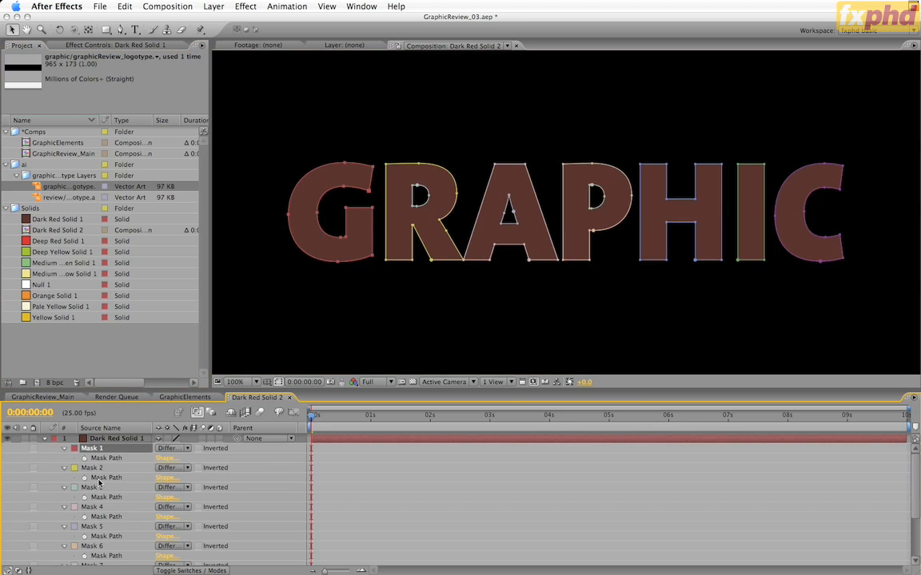
scroll(90, 489, "down", 3)
left_click(103, 552, "shift")
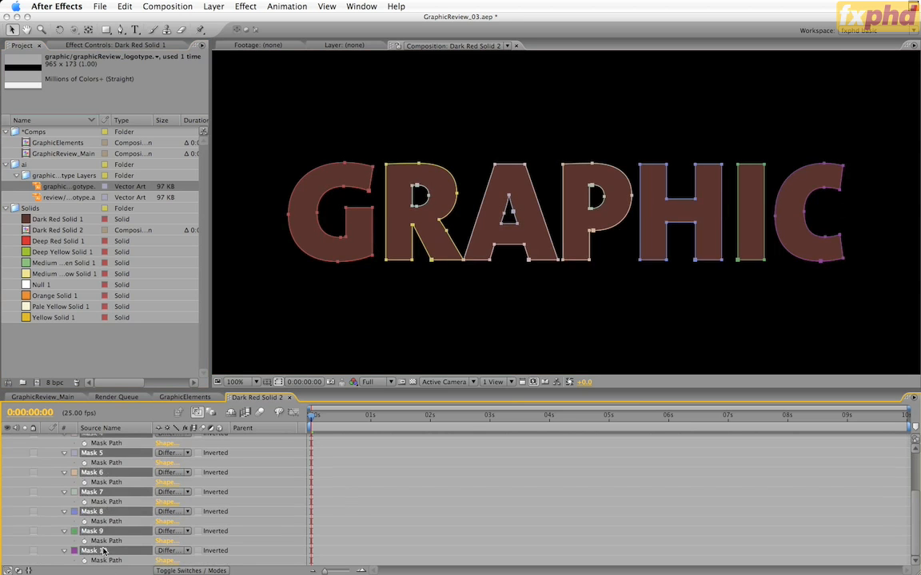
left_click(171, 552)
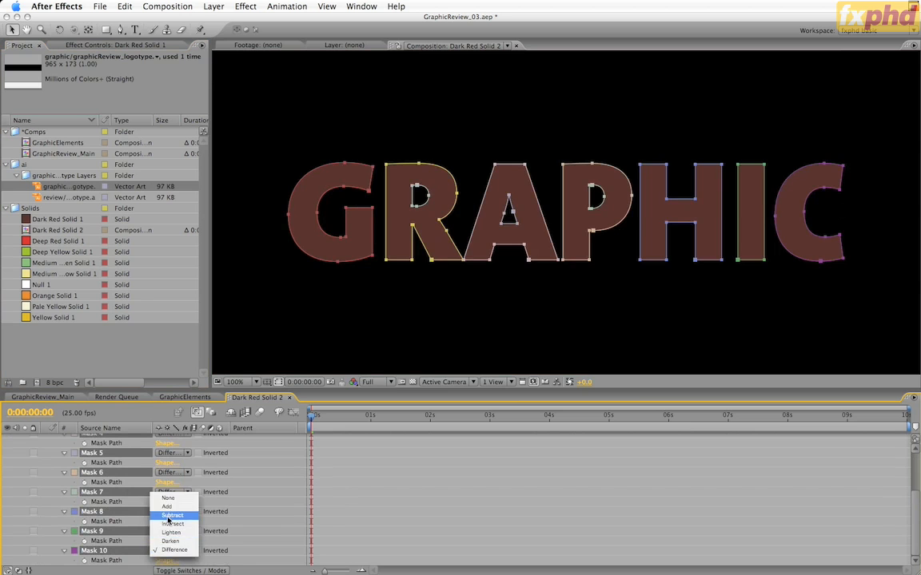
left_click(171, 515)
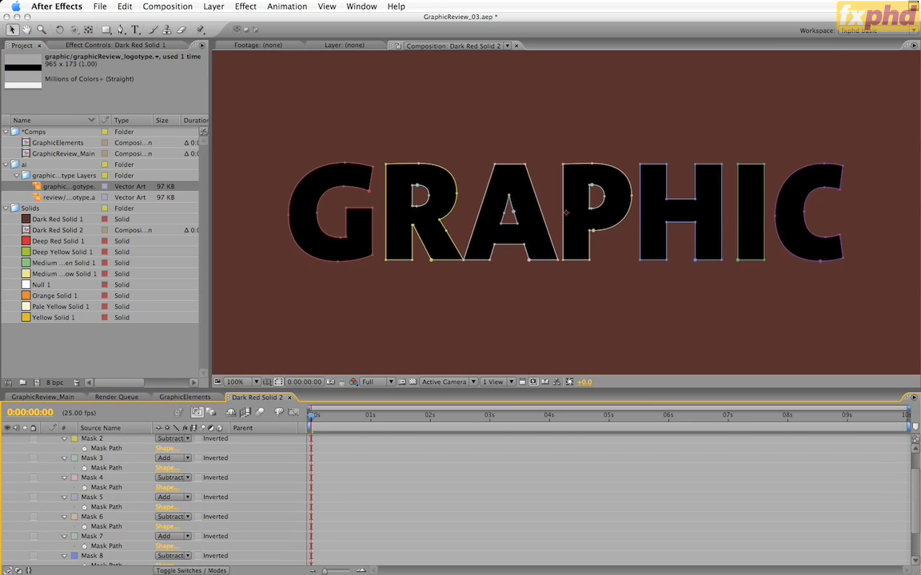
Step: Select all ten masks and free-transform them so GRAPHIC spans the solid's full width along its upper edge
key("grave")
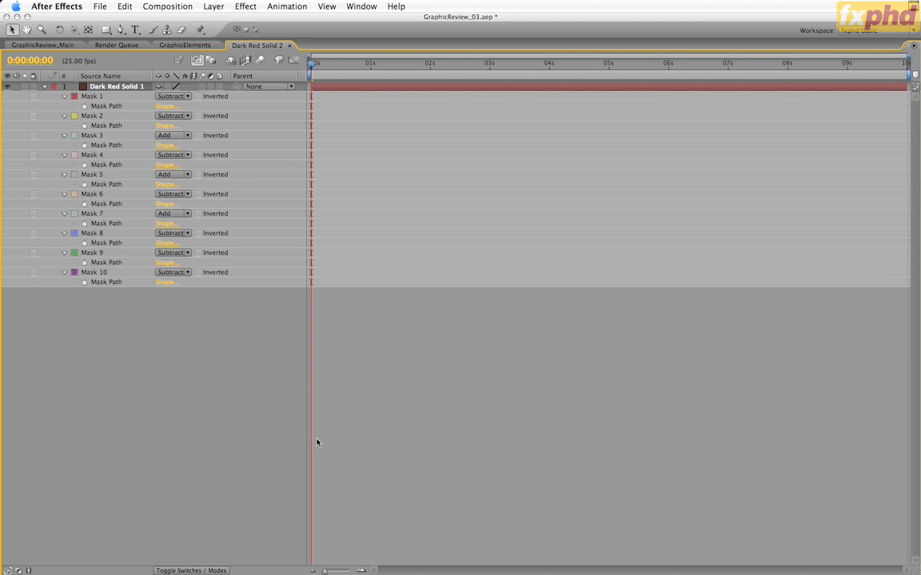
left_click(88, 96)
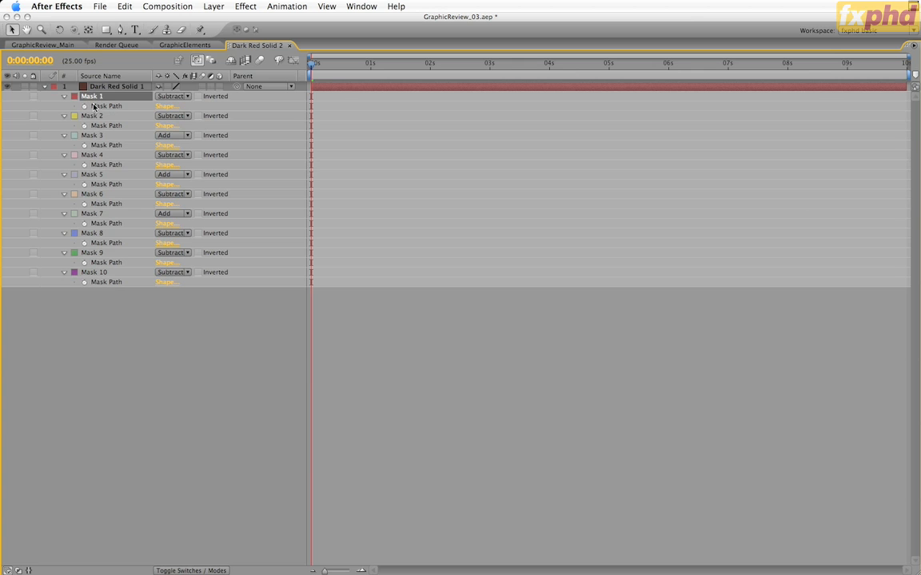
left_click(100, 273, "shift")
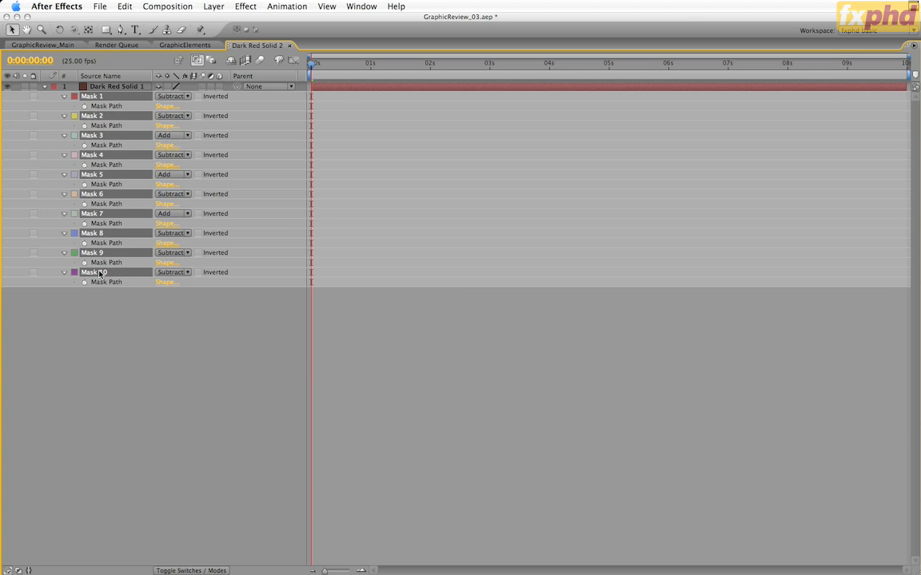
key("grave")
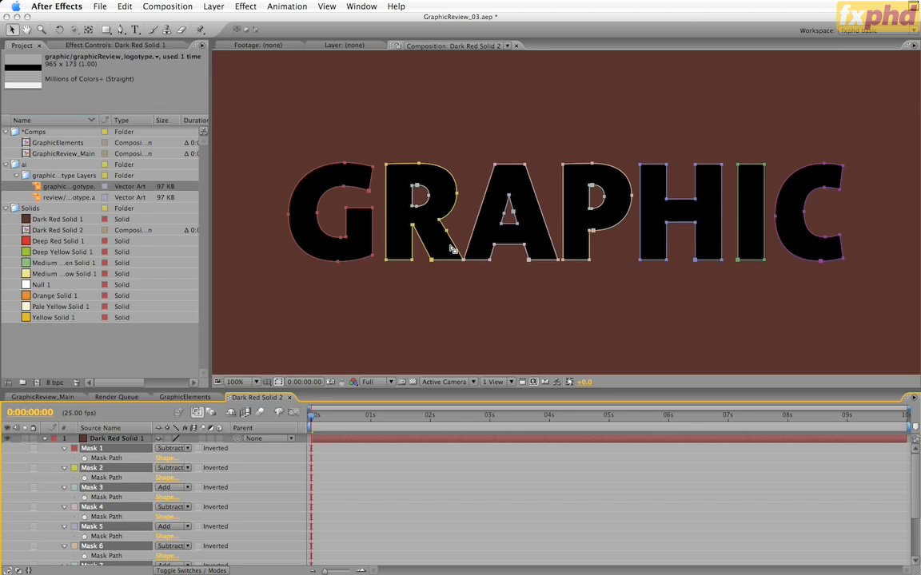
key("grave")
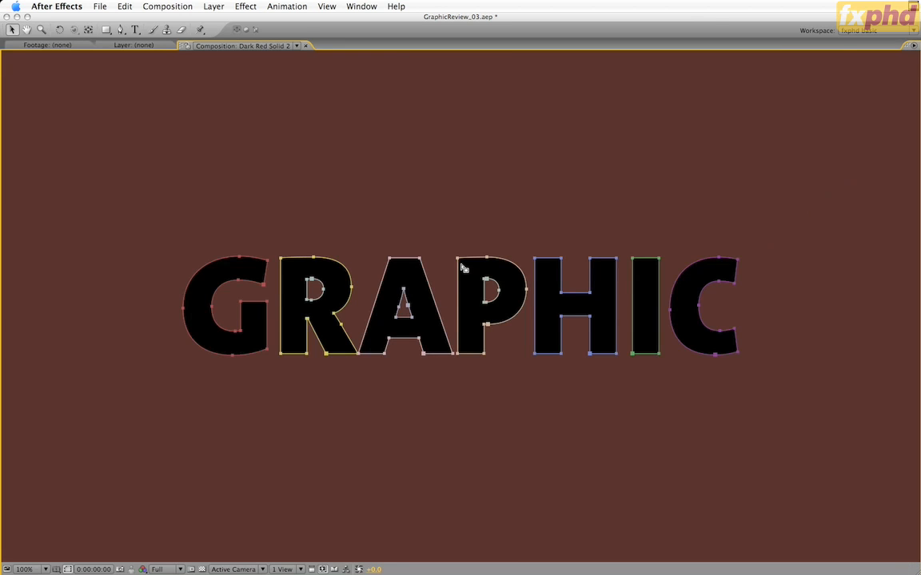
key("comma")
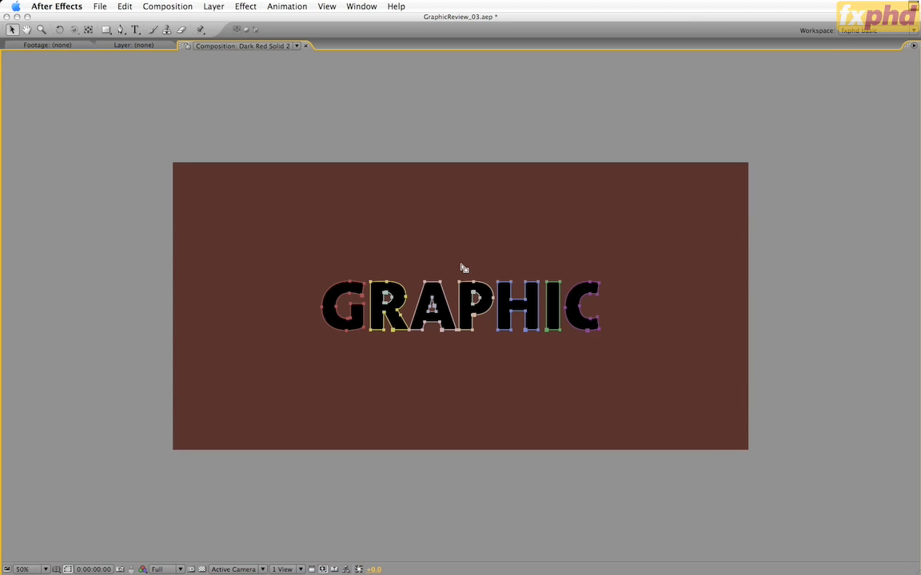
key("super+t")
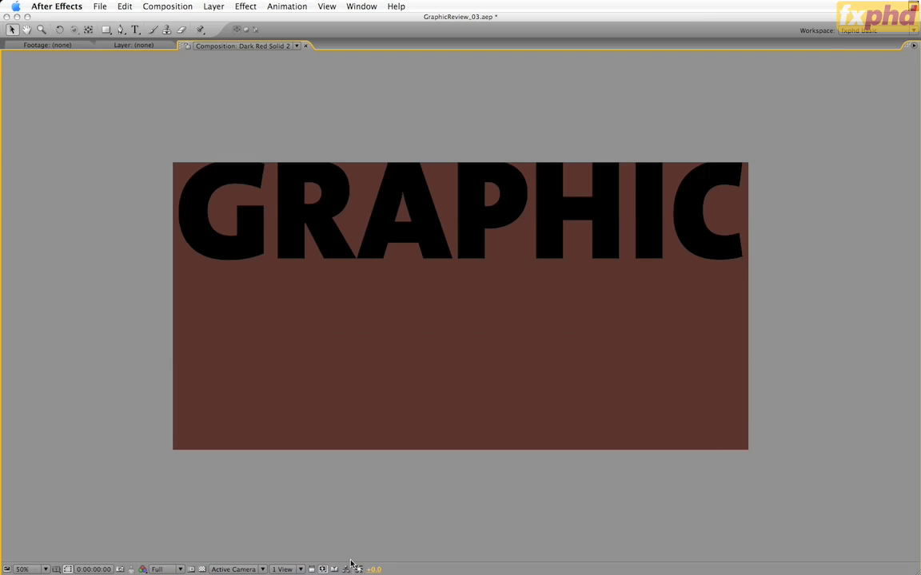
key("grave")
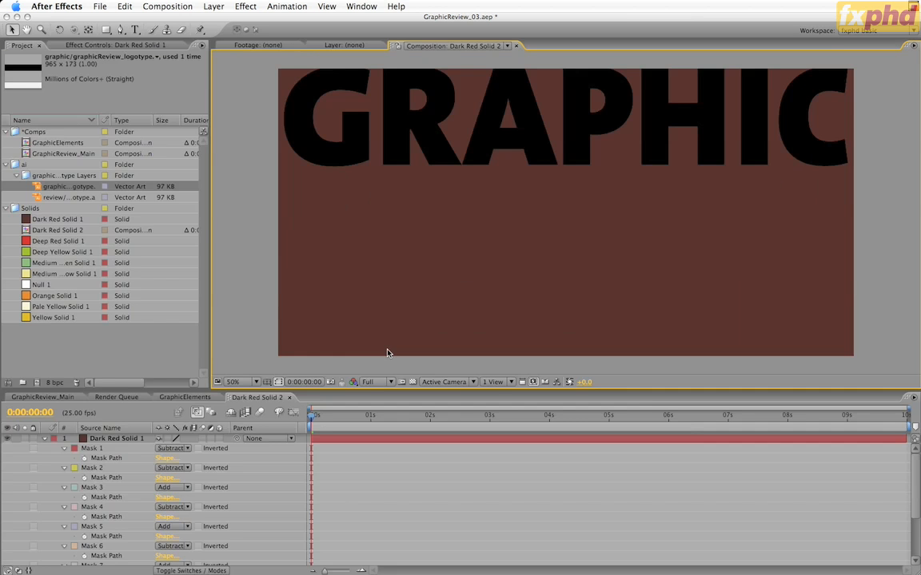
Step: Copy the masked Dark Red Solid 1 layer into GraphicReview_Main as its topmost layer
left_click(114, 440)
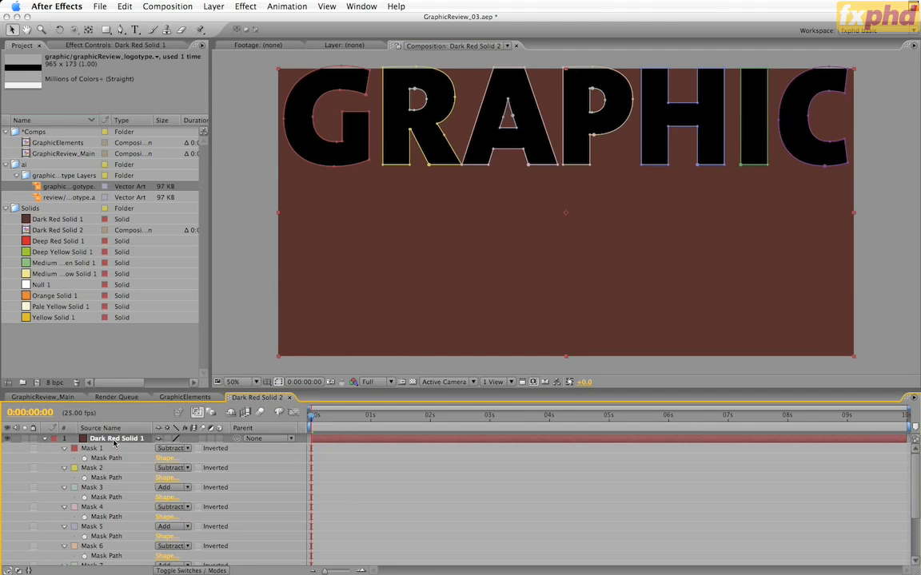
key("super+w")
left_click(55, 397)
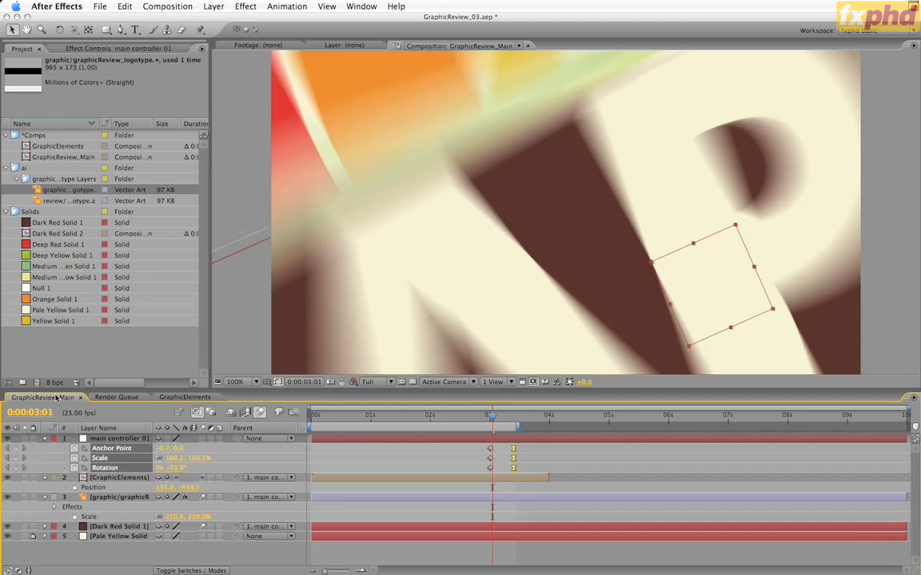
key("super+v")
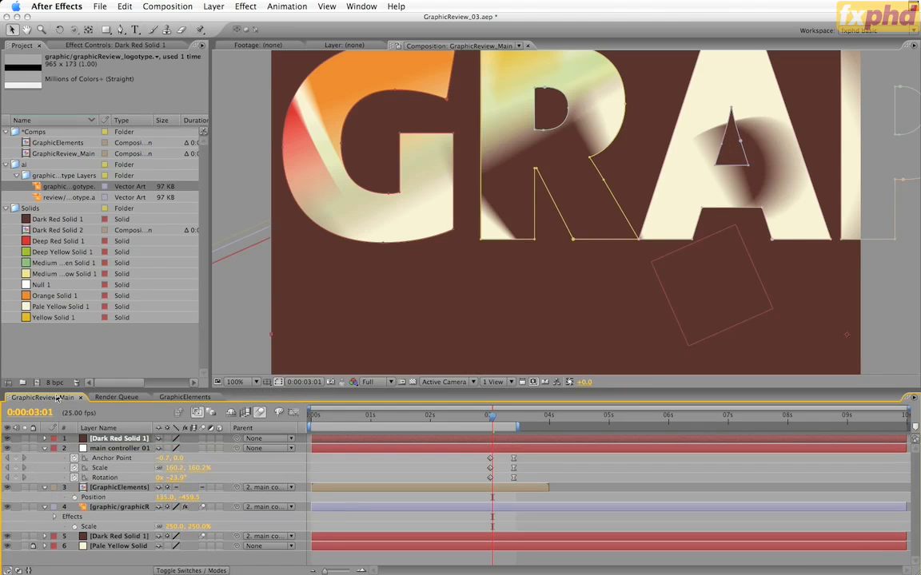
Step: Delete the unused Dark Red Solid 2 composition from the project's Solids folder
left_click(26, 230)
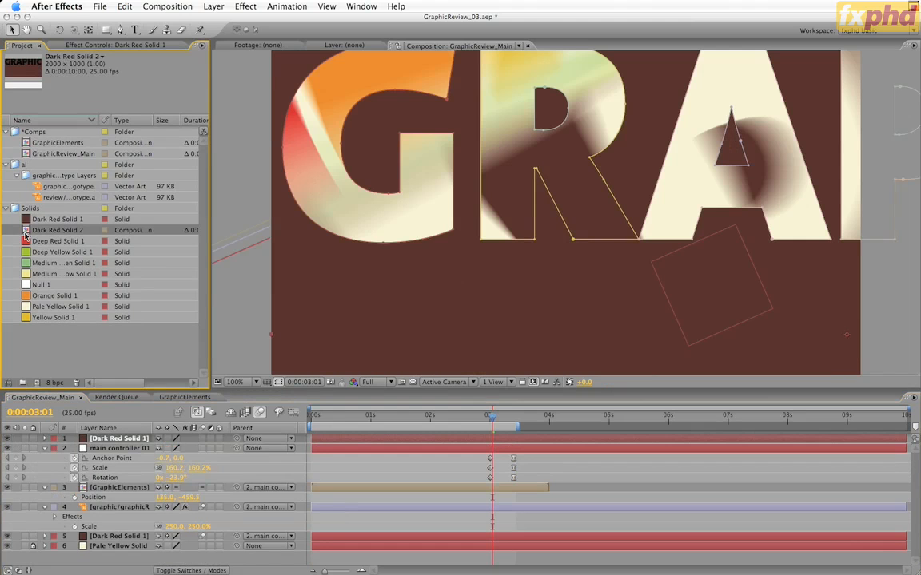
left_click(77, 384)
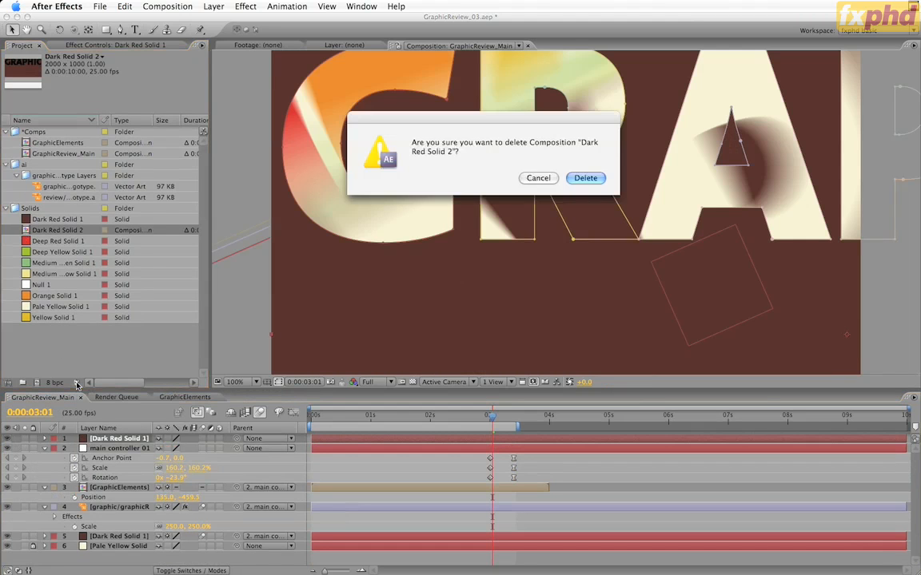
left_click(586, 178)
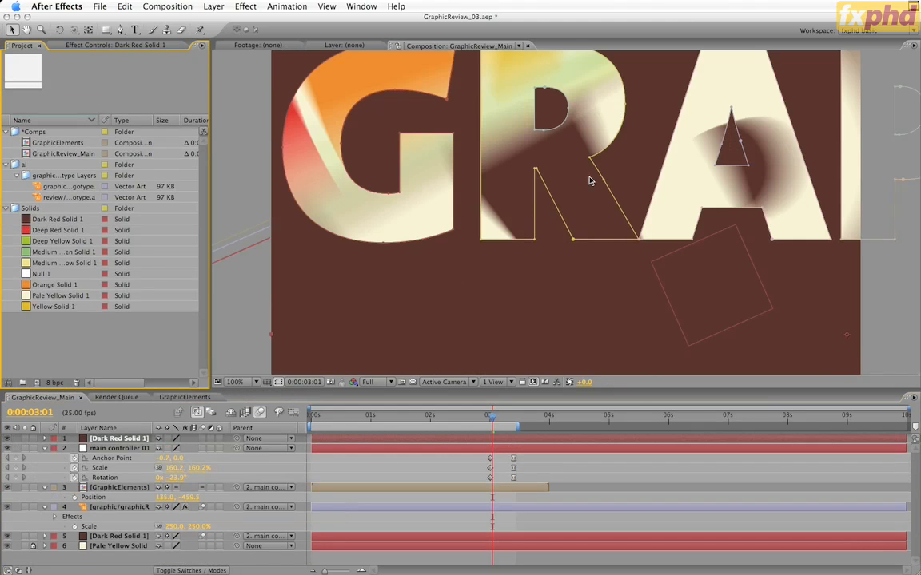
Step: Parent the topmost Dark Red Solid 1 layer to main controller 01 and set its rotation to 0°, with composition motion blur turned off
left_click_drag(237, 438, 132, 450)
left_click(261, 414)
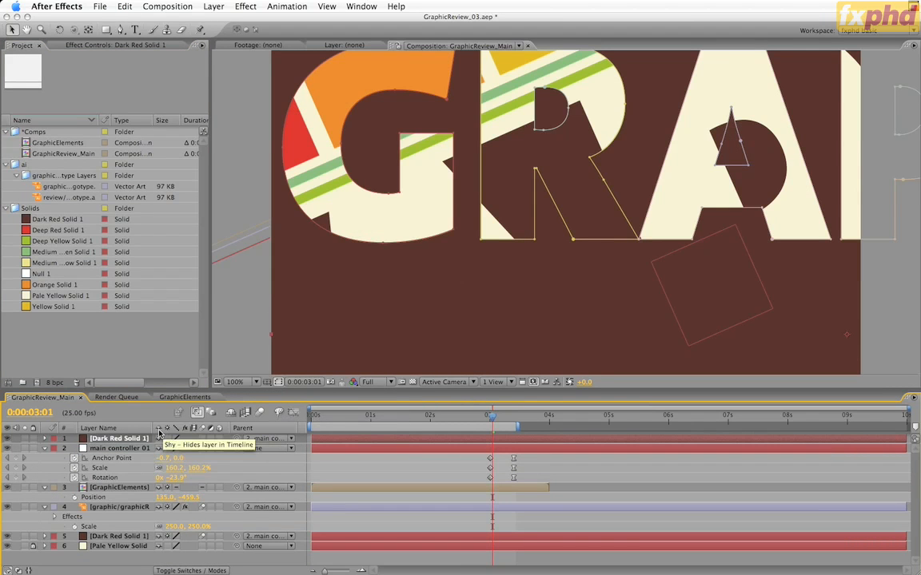
key("r")
left_click(179, 448)
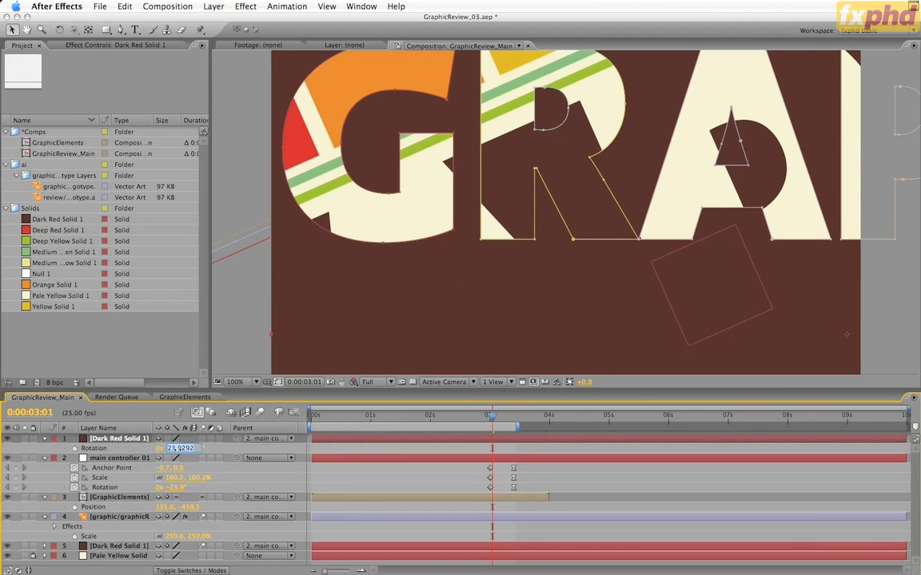
type("0")
key("Return")
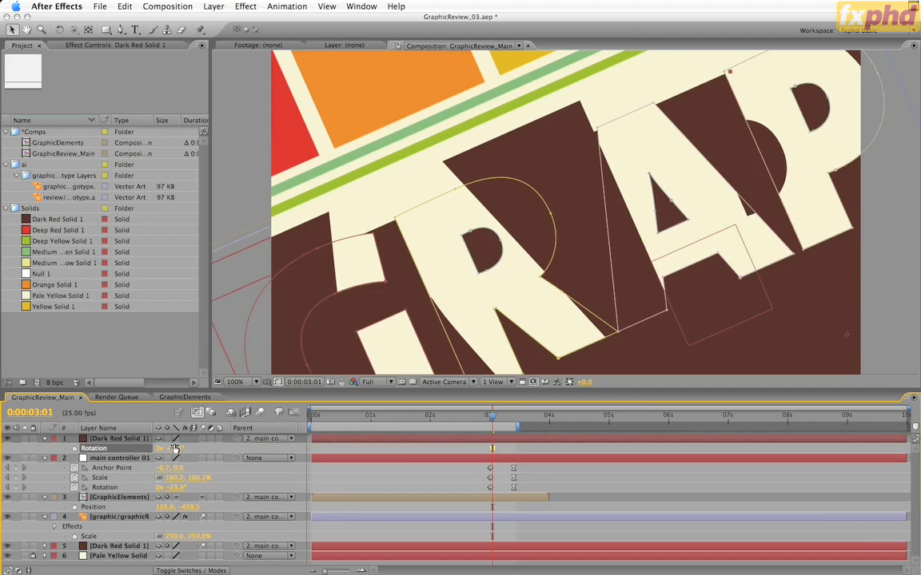
Step: Save the project incrementally as GraphicReview_04.aep
key("comma")
key("comma")
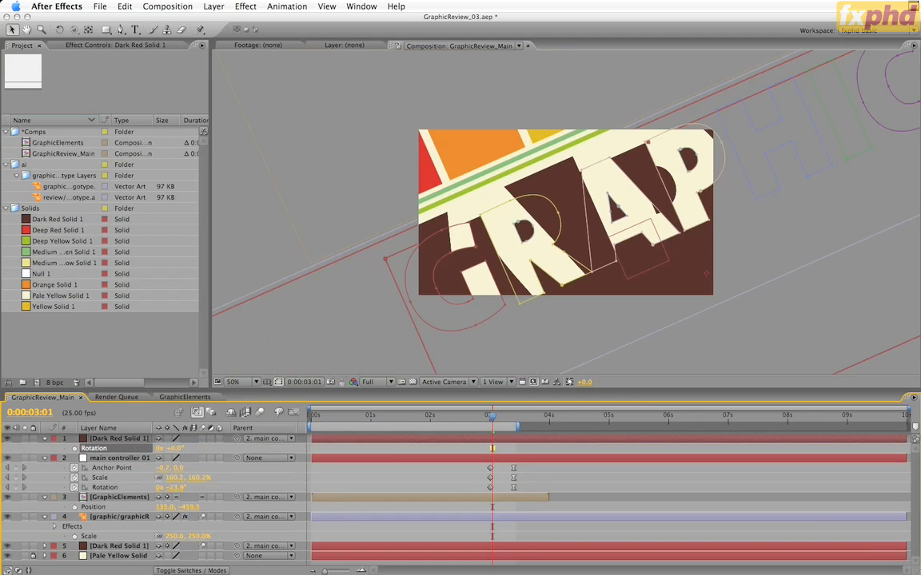
key("ctrl+alt+shift+s")
Step: Set the opacity of the topmost Dark Red Solid 1 layer to 50%
left_click(126, 440)
key("t")
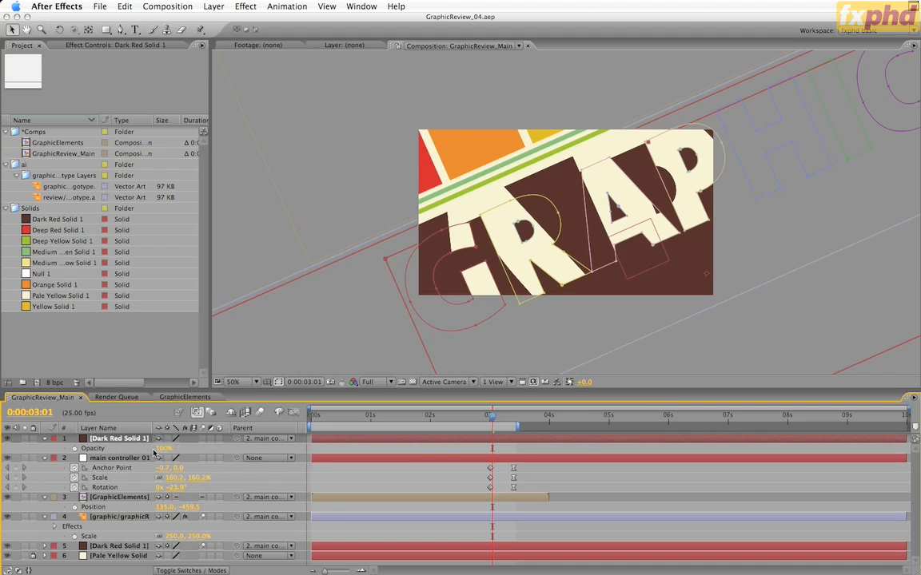
left_click(163, 448)
type("40")
key("Return")
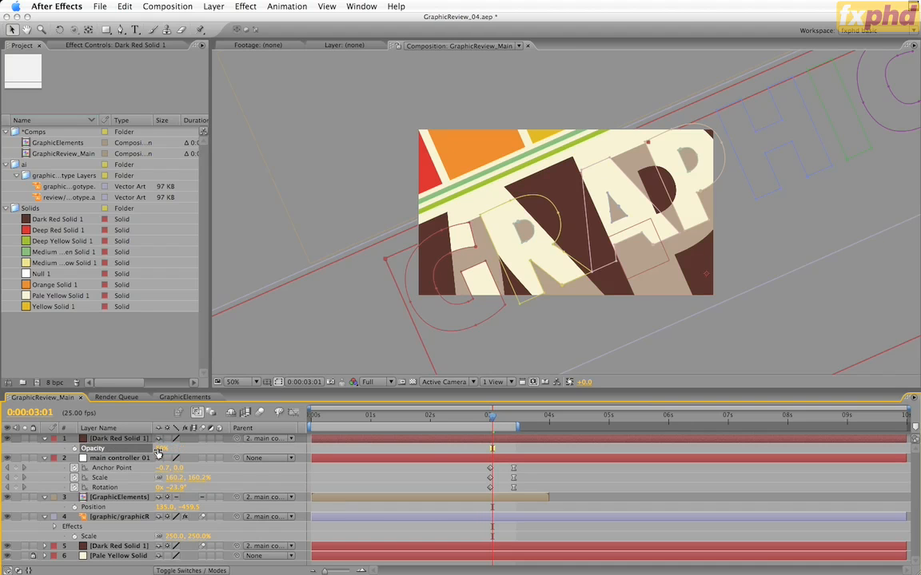
key("comma")
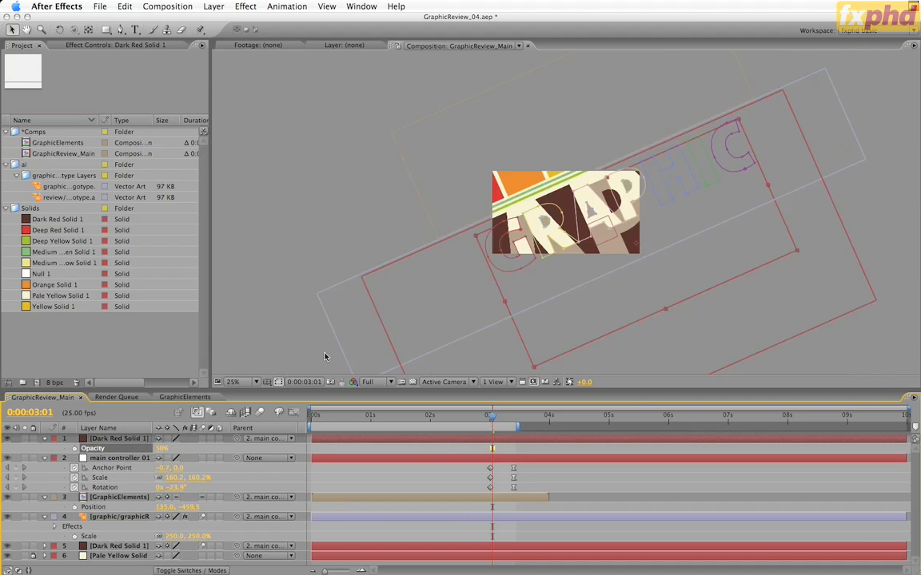
Step: Scale the topmost Dark Red Solid 1 layer to 100% and align it with the dark red solid underneath
left_click_drag(641, 249, 625, 285)
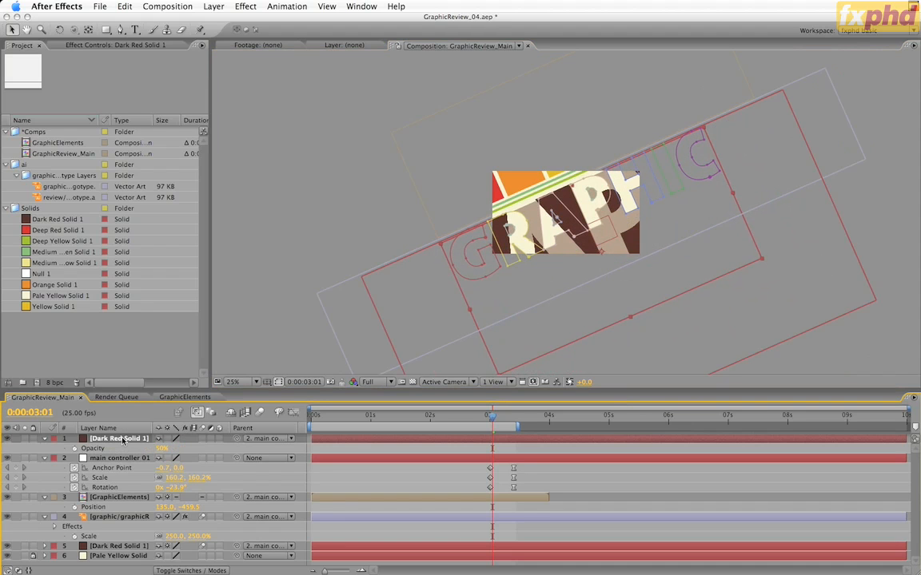
key("s")
left_click(178, 448)
type("100")
key("Return")
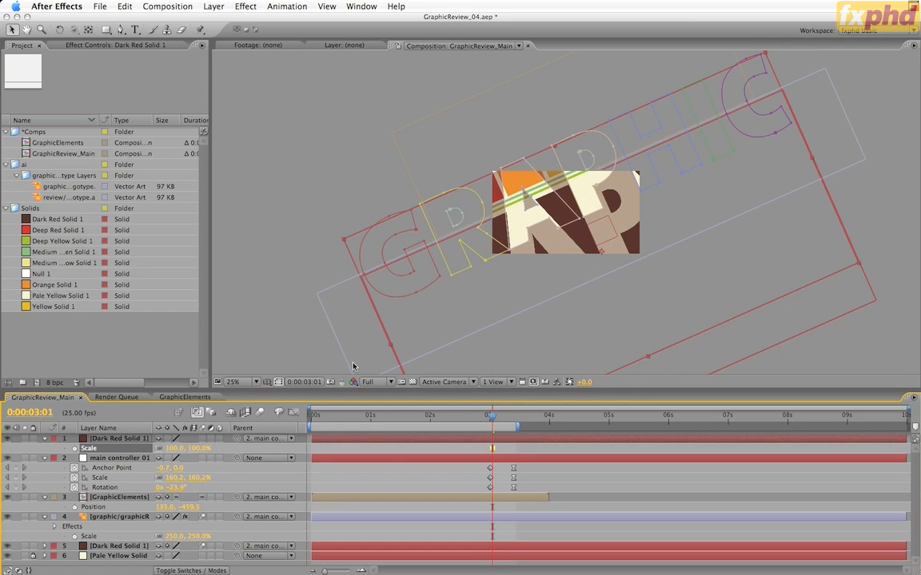
left_click_drag(562, 194, 580, 233)
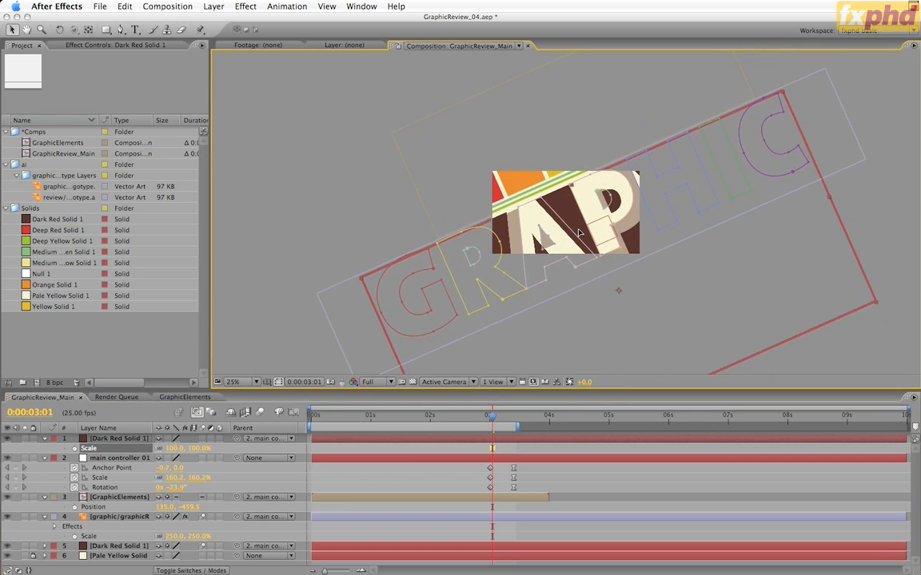
Step: Free-transform all ten letter masks to match the underlying GRAPHIC logotype, and restore the topmost layer's opacity to 100%
left_click(588, 231)
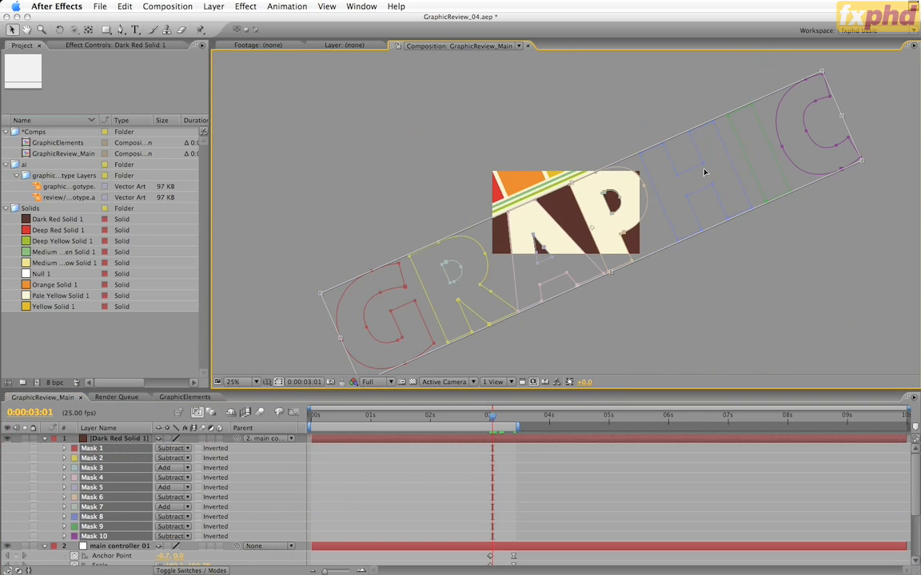
left_click(142, 440)
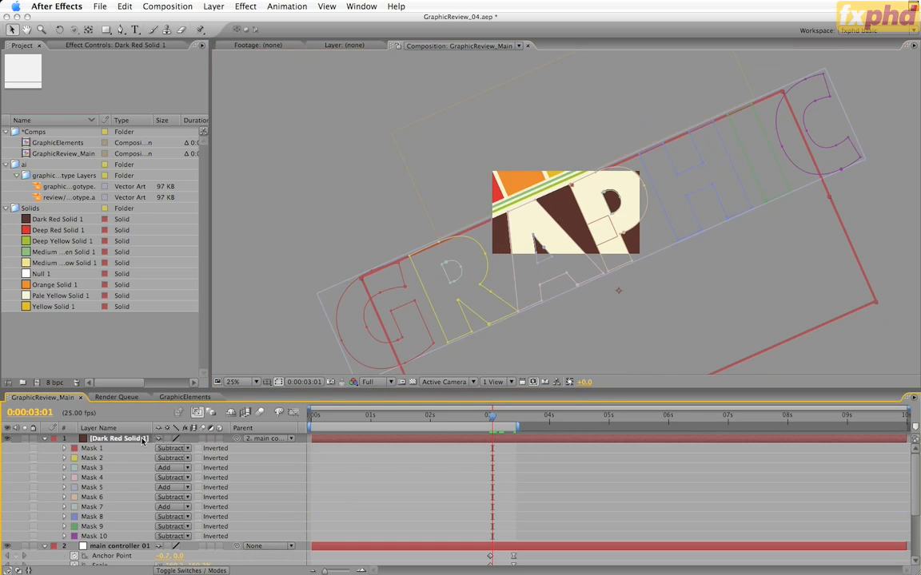
key("u")
key("u")
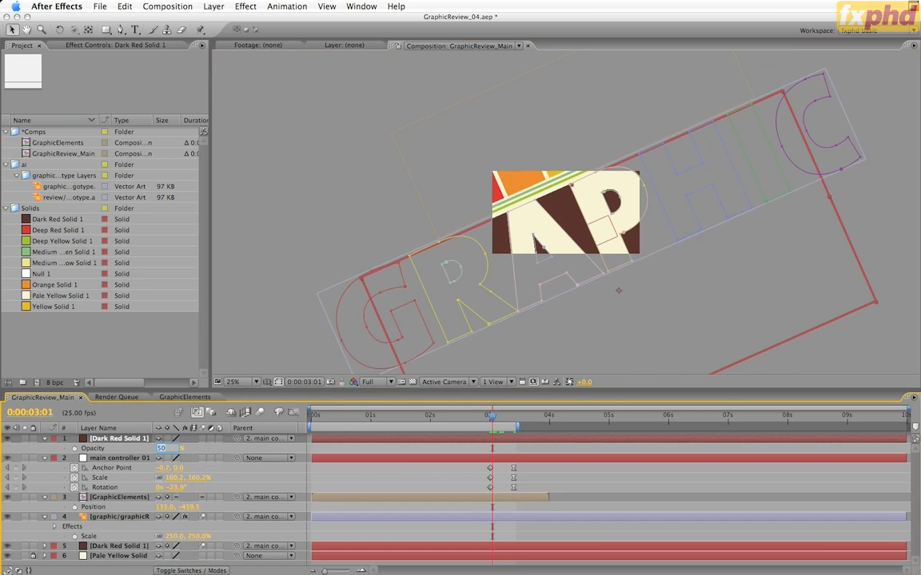
type("100")
key("Return")
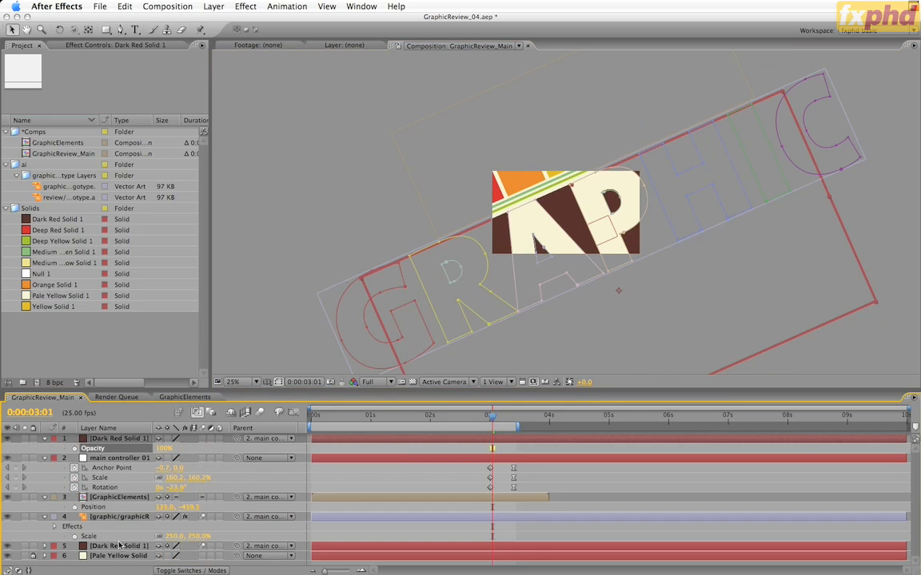
Step: Delete the lower Dark Red Solid 1 layer and the graphic logotype layer from GraphicReview_Main
left_click(118, 546)
left_click(120, 517, "shift")
key("Delete")
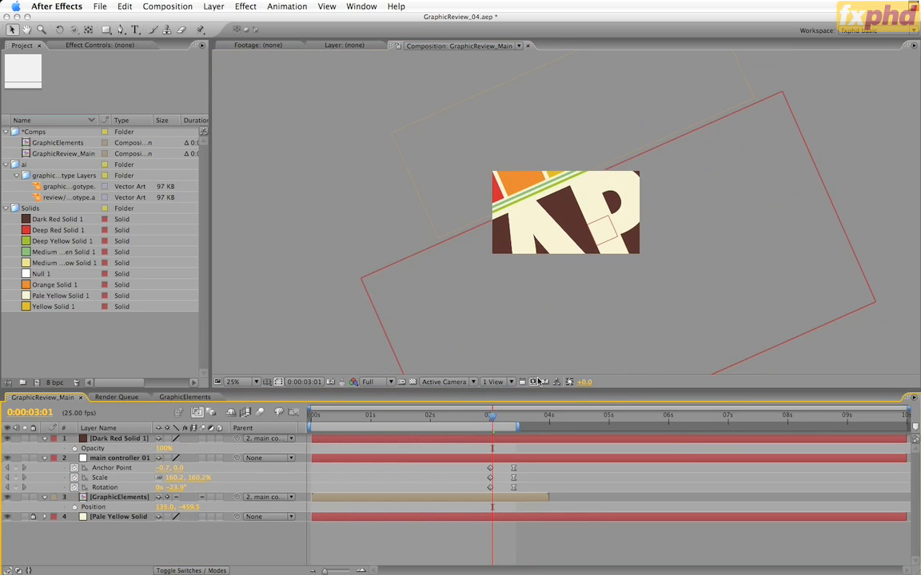
Step: Check the solid's edge at 0:00:03:10, and turn on continuous rasterization and motion blur for Dark Red Solid 1
left_click(493, 417)
mouse_move(494, 417)
left_mouse_down()
mouse_move(517, 418)
mouse_move(437, 418)
mouse_move(508, 424)
left_mouse_up()
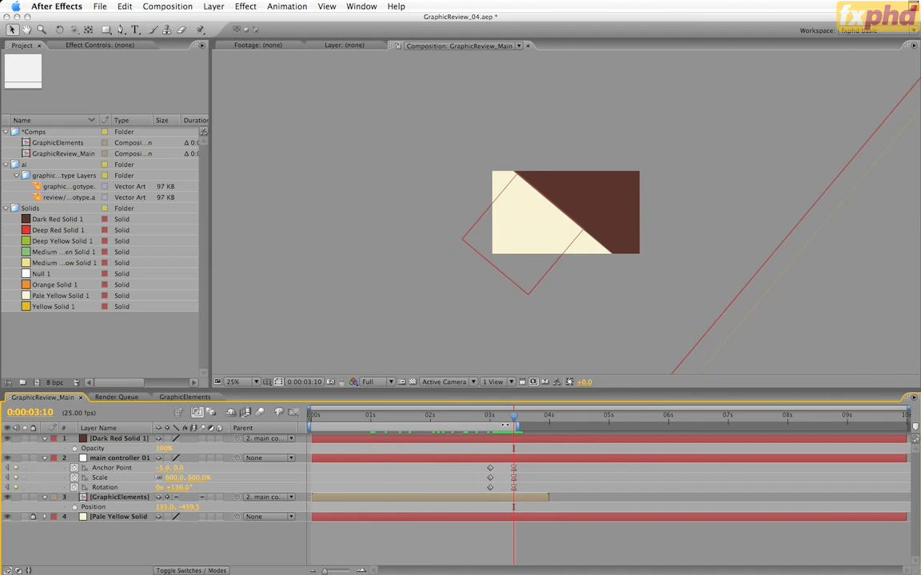
key("period")
key("period")
key("comma")
key("period")
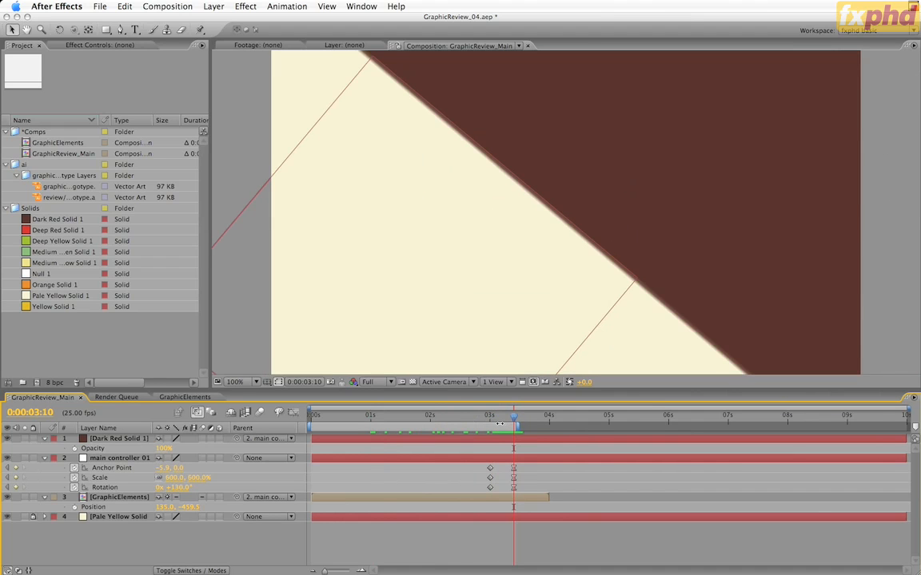
key("comma")
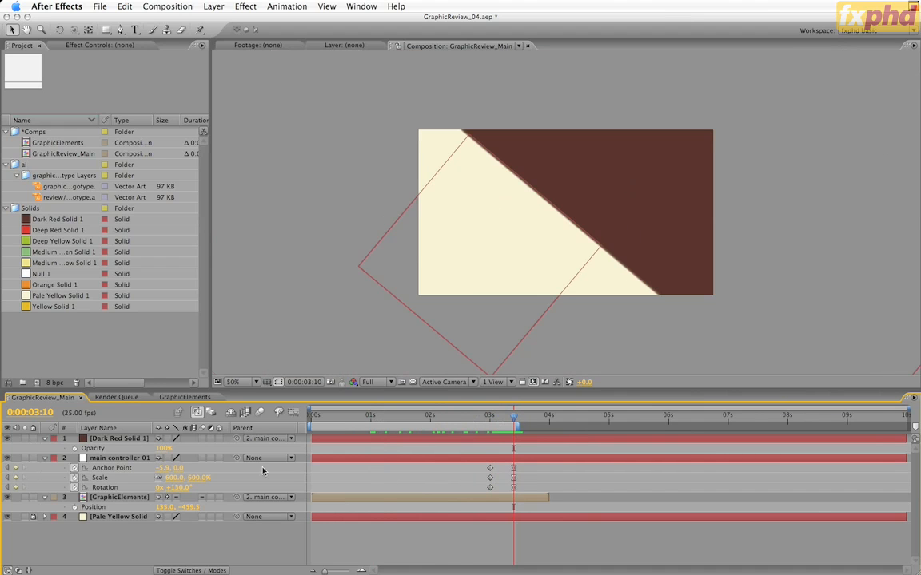
left_click(167, 439)
left_click(202, 439)
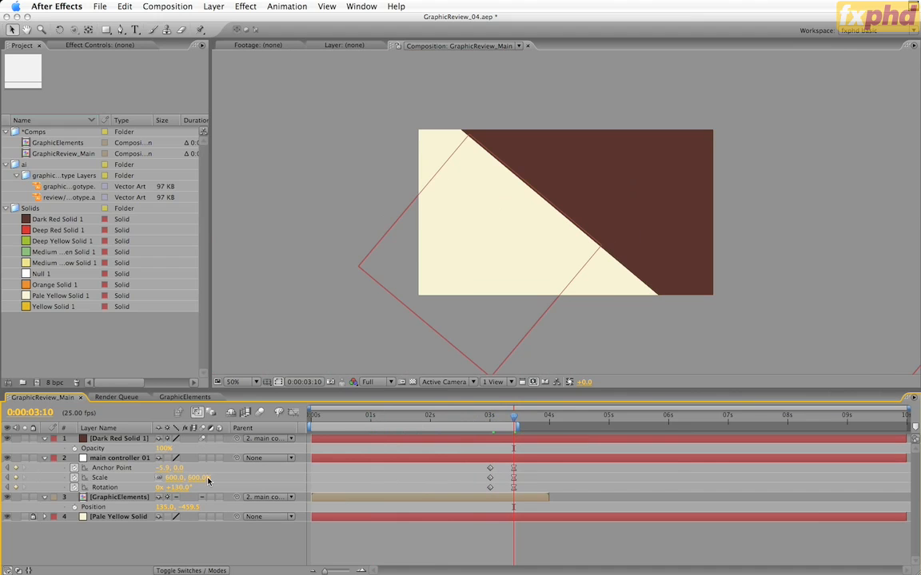
Step: Preview the composition's motion blur at the 0:00:03:01 keyframes, and save the project incrementally as GraphicReview_05.aep
left_click(259, 413)
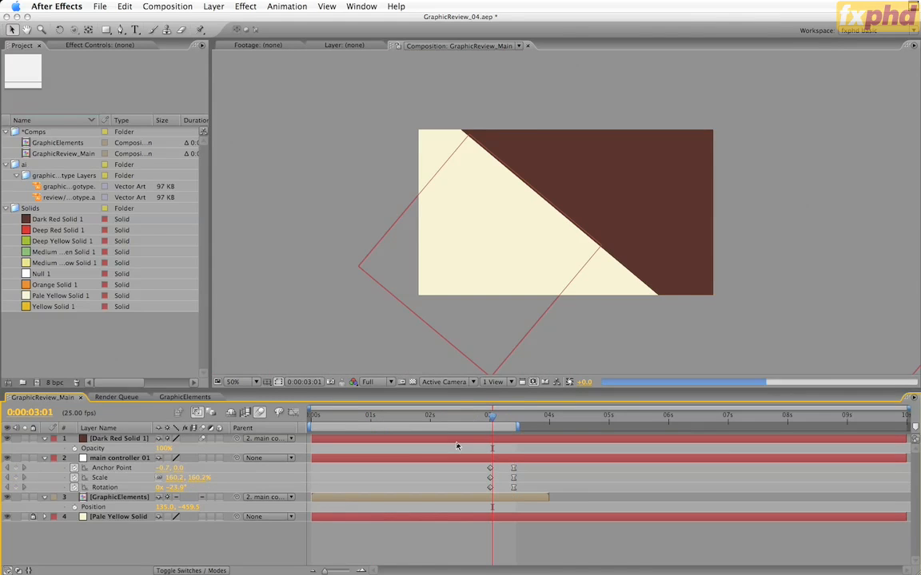
key("j")
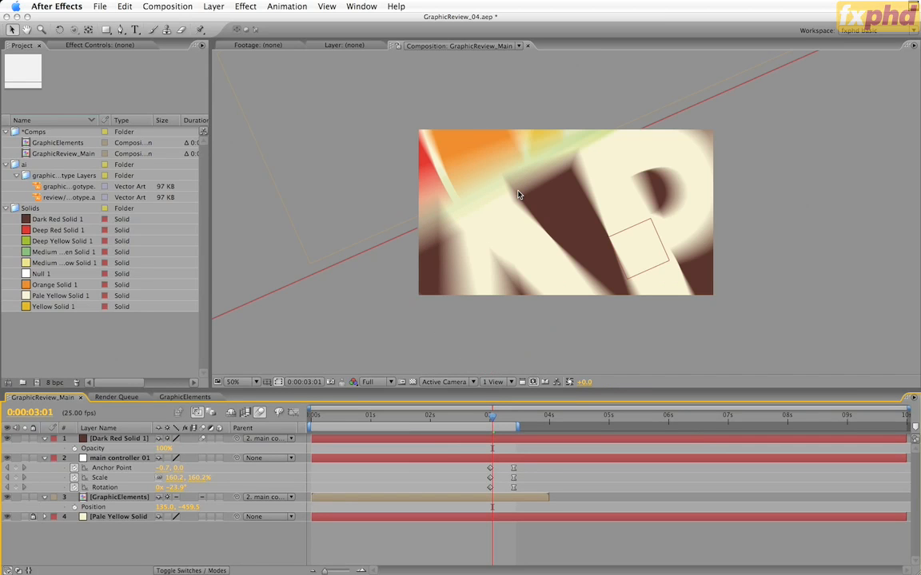
left_click(259, 413)
key("super+alt+shift+s")
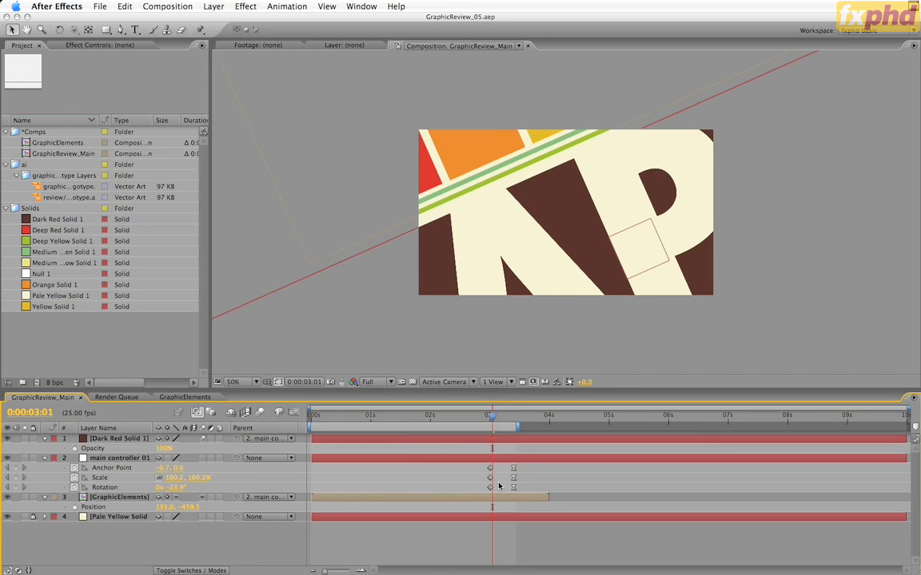
Step: At 0:00:03:10, move Dark Red Solid 1 below main controller 01 and add the review logotype above it, parented to main controller 01
key("k")
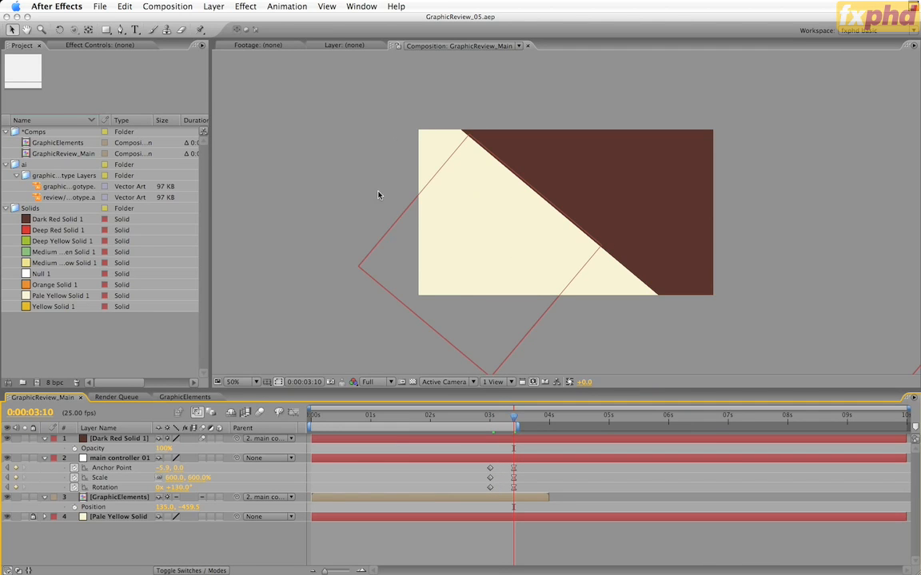
left_click_drag(129, 438, 128, 488)
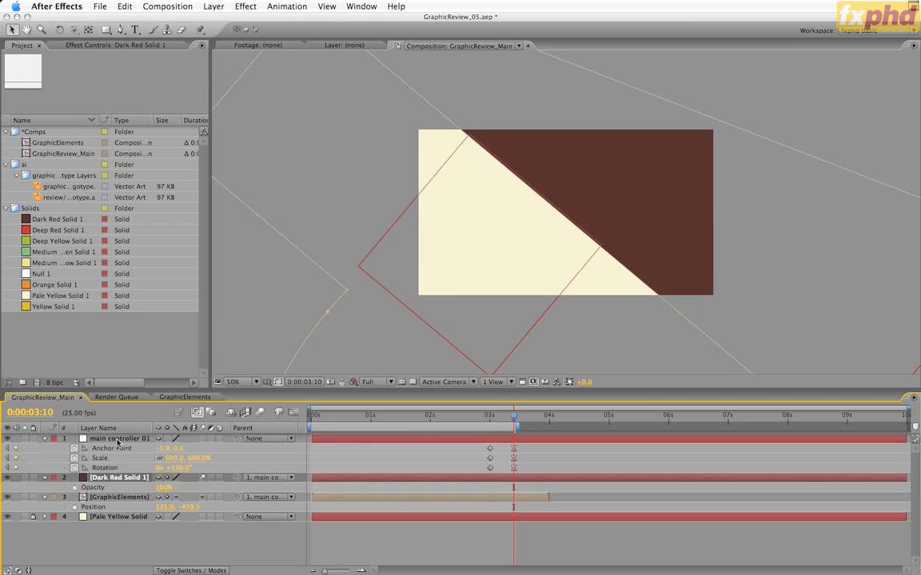
left_click(46, 196)
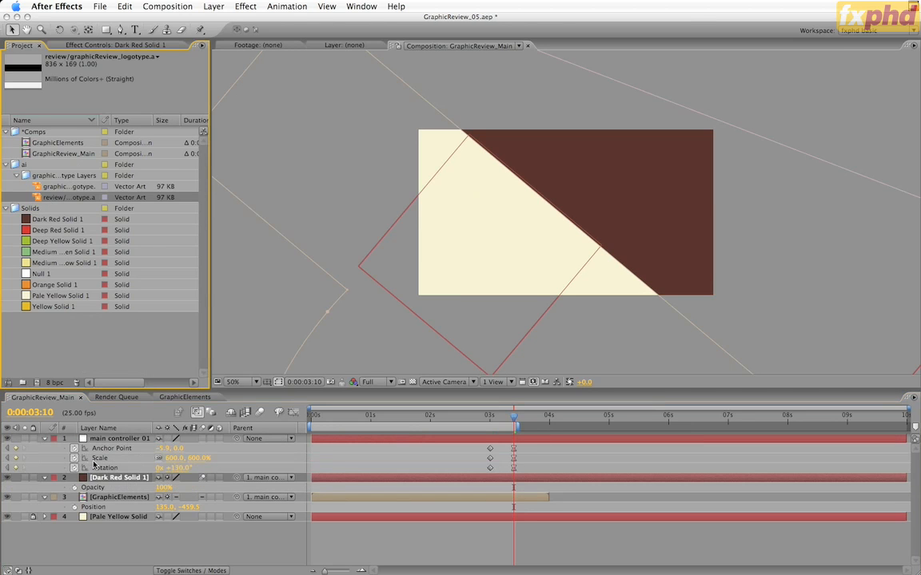
left_click_drag(93, 462, 94, 463)
left_click_drag(238, 478, 126, 442)
Step: Set the review logotype layer's rotation to 180° so REVIEW runs along the dark red diagonal
key("r")
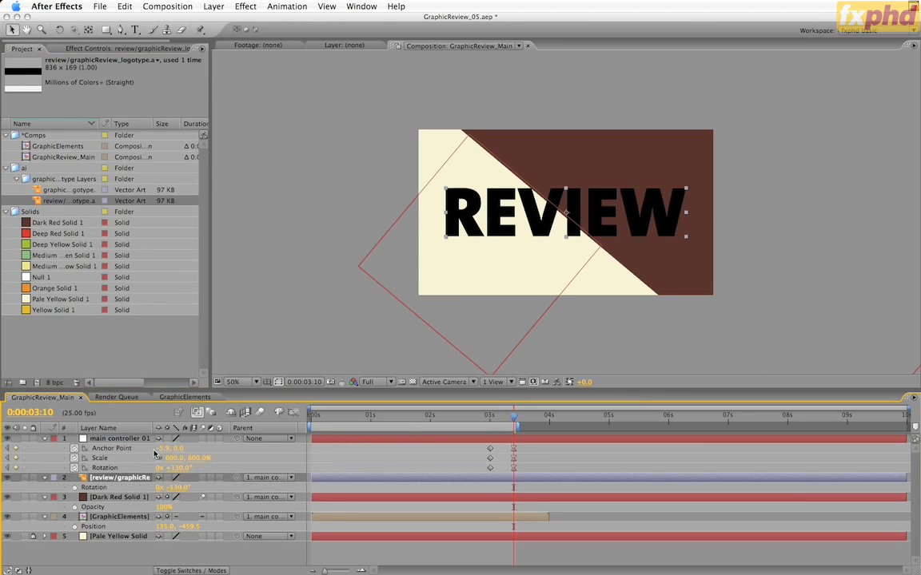
left_click(170, 487)
type("0x 0")
key("Return")
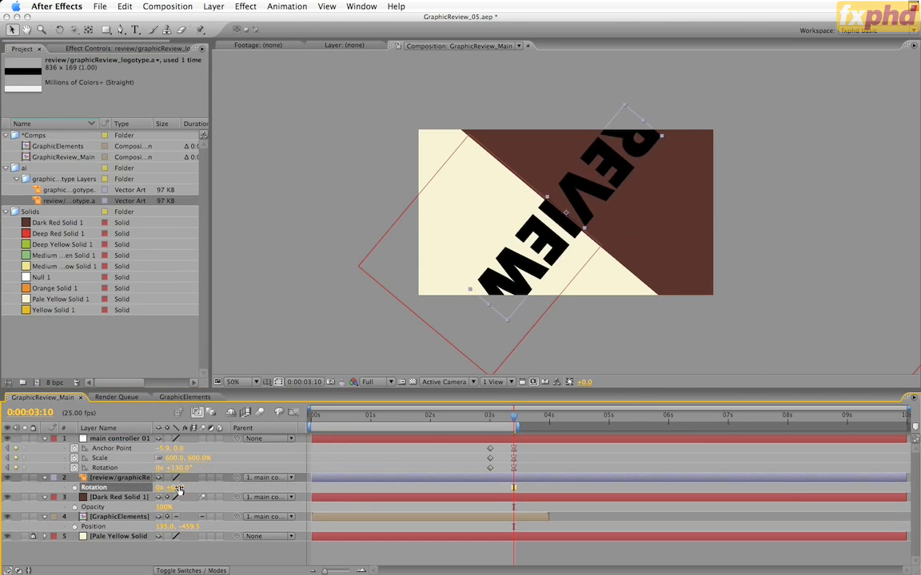
left_click(176, 488)
type("180")
key("Return")
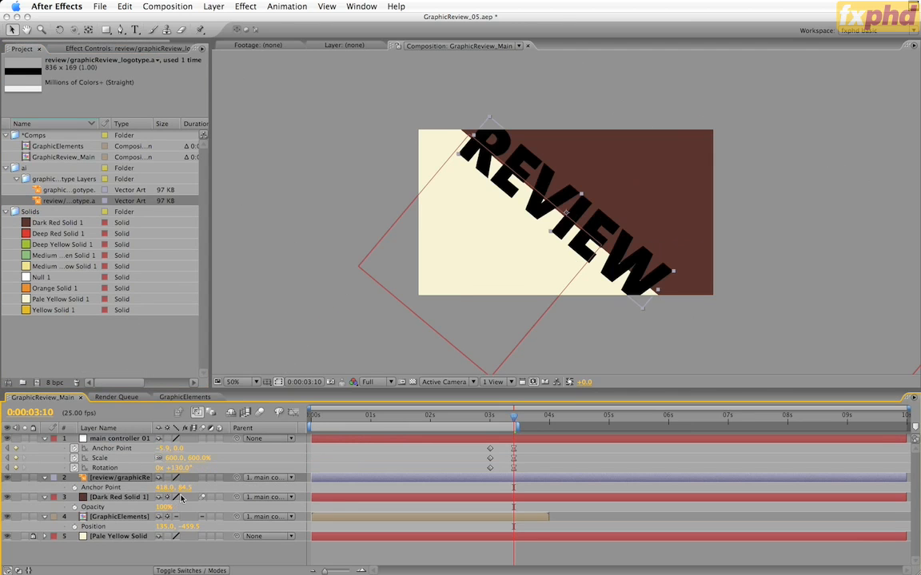
Step: Set the review logotype's scale to 56.7% and its anchor point to 418.0, -2.5 so the lettering meets the dark red edge
key("a")
left_click_drag(162, 487, 84, 537)
key("shift+s")
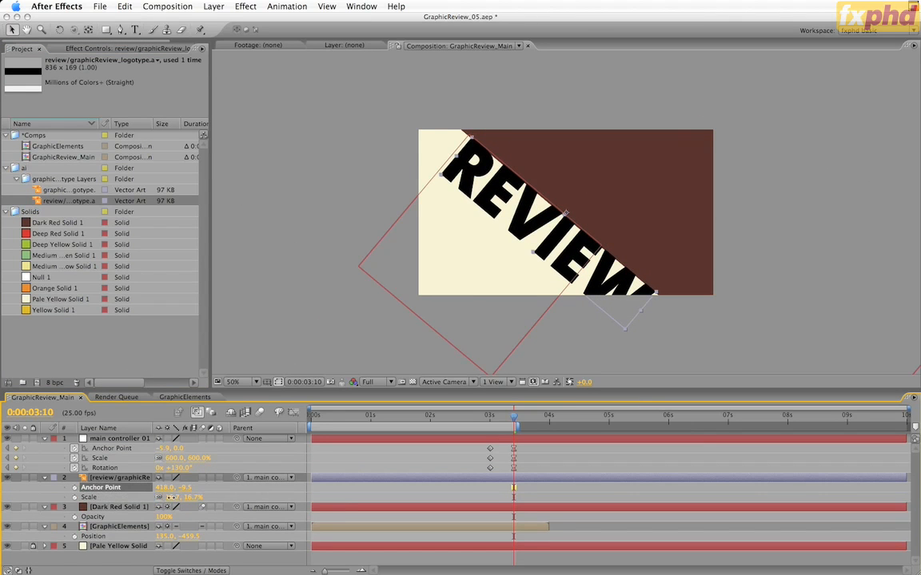
left_click_drag(170, 497, 195, 498)
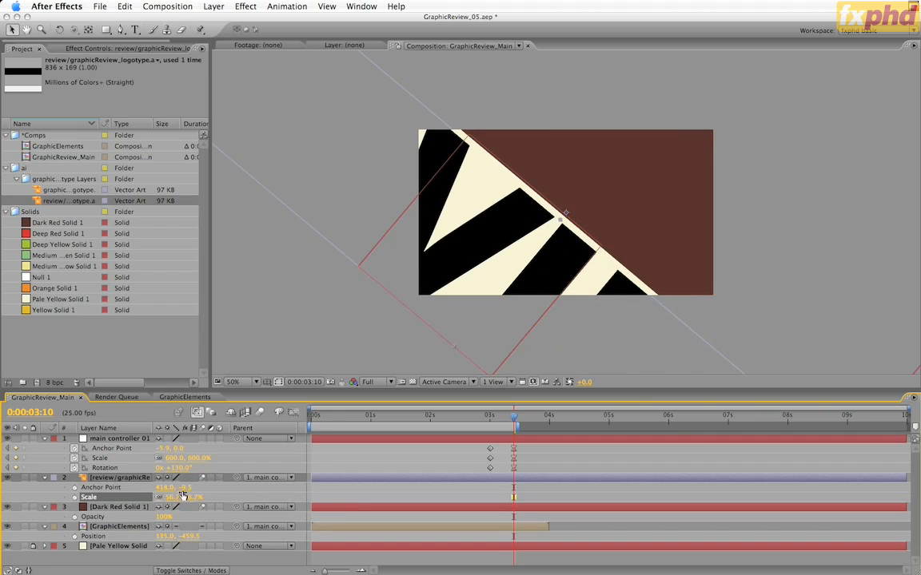
left_click_drag(170, 488, 194, 487)
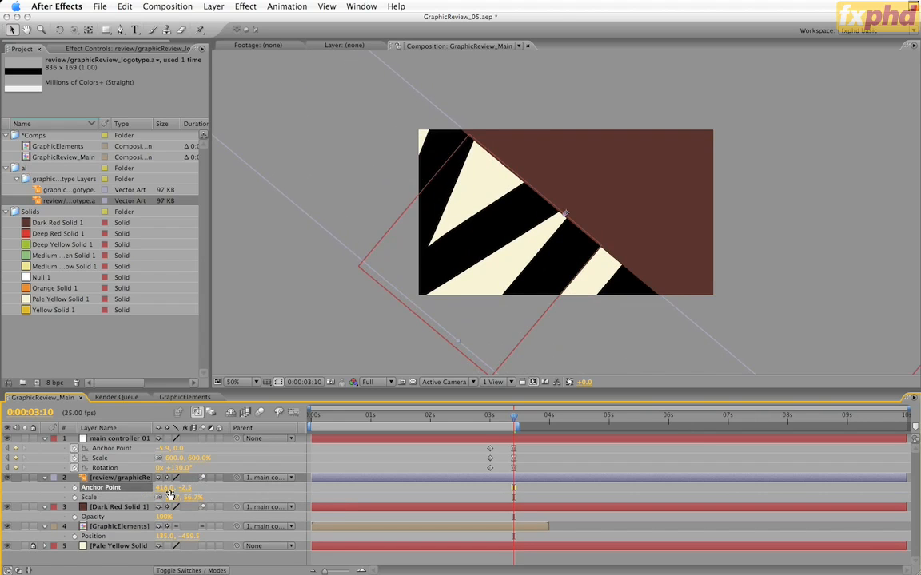
left_click(105, 480)
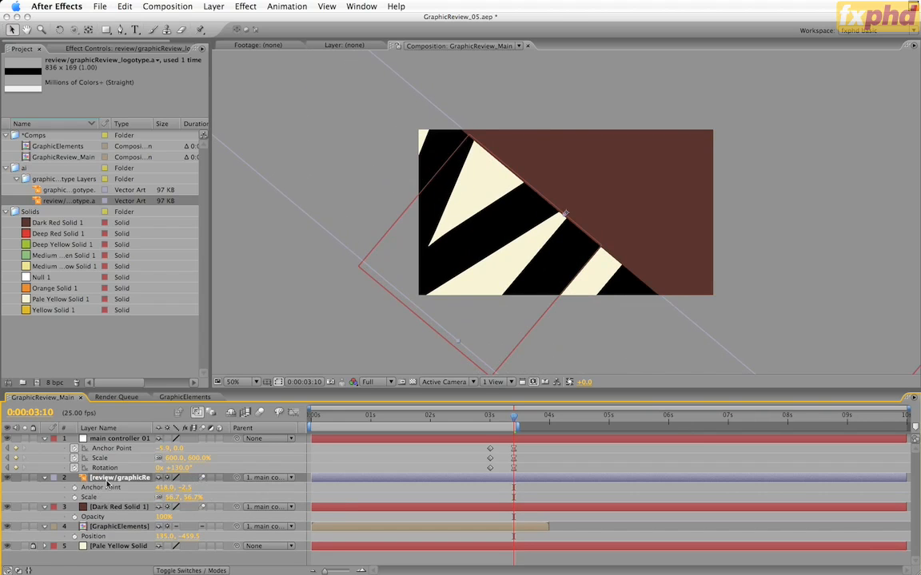
Step: Apply a Fill effect to the review logotype layer and color it with the red from the project's saved swatch palette
left_click(362, 6)
left_click(431, 357)
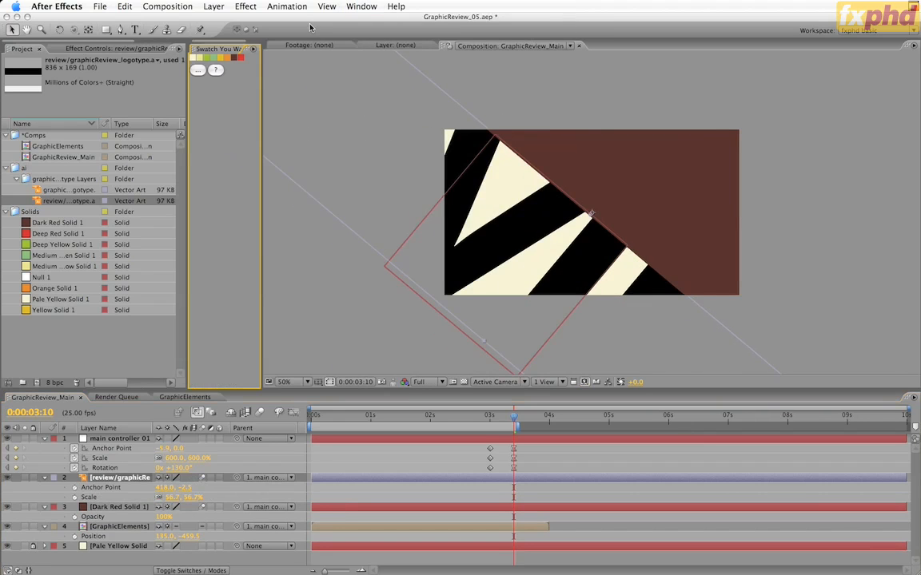
left_click(246, 6)
left_click(264, 29)
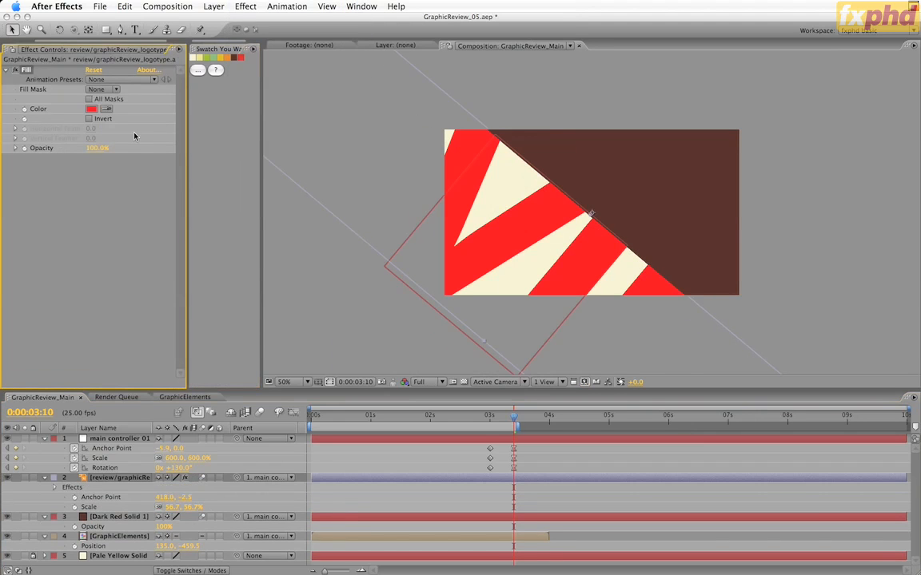
left_click(242, 59)
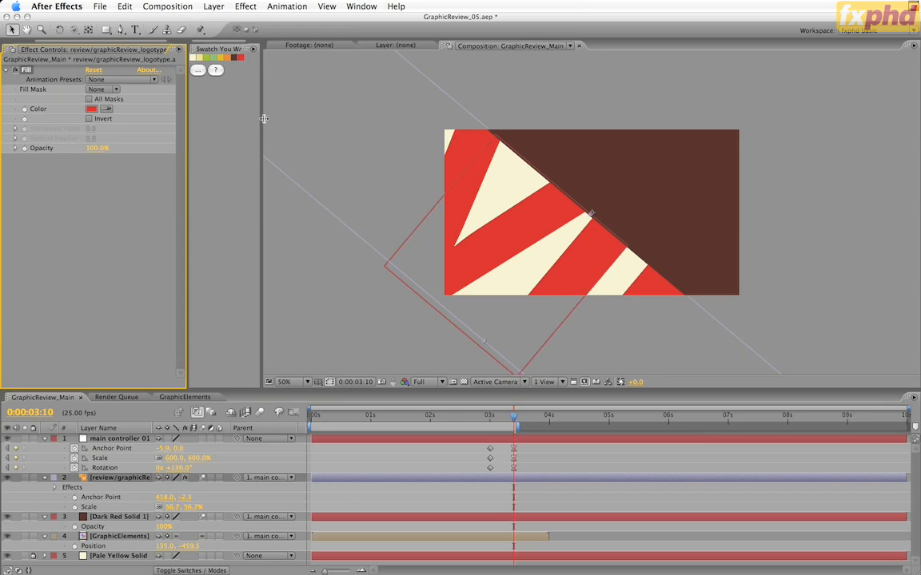
left_click_drag(264, 119, 310, 119)
left_click(258, 50)
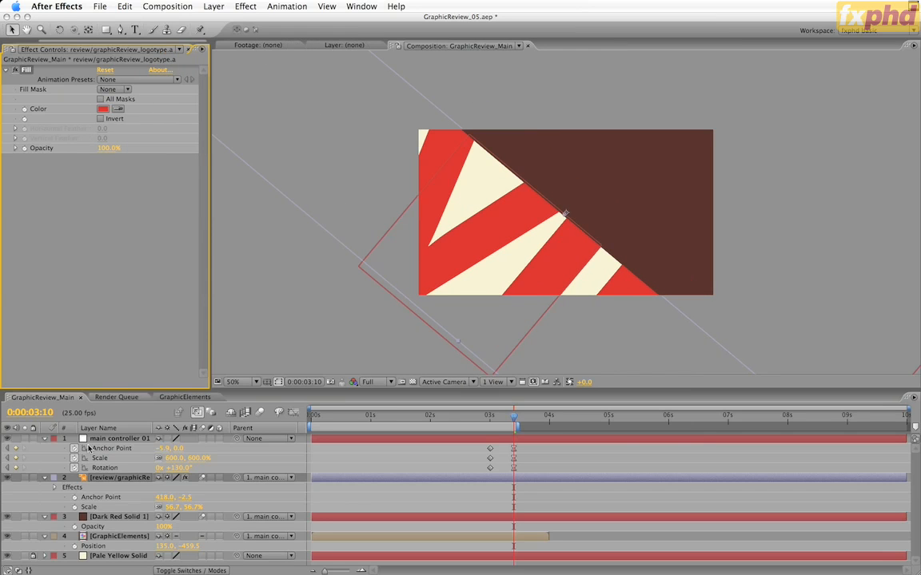
left_click(127, 480)
key("p")
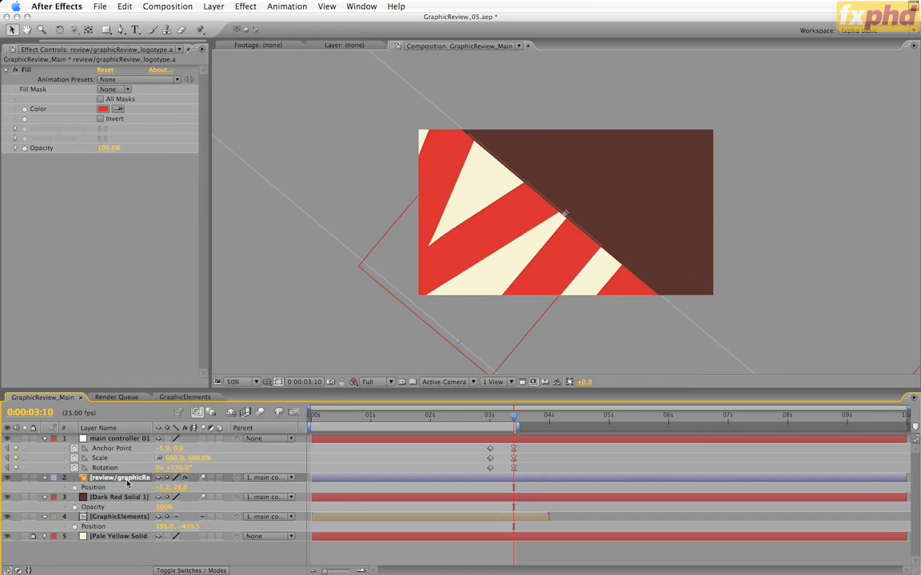
left_click_drag(162, 487, 170, 513)
key("super+z")
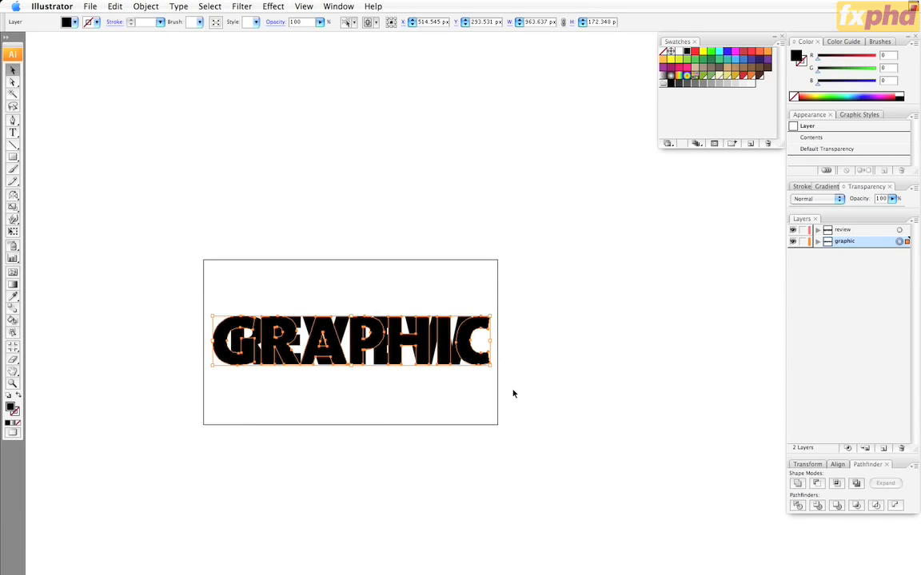
Step: Switch to Illustrator and bring up the GraphicReview_Storyboard.ai document to check the design
left_click(338, 5)
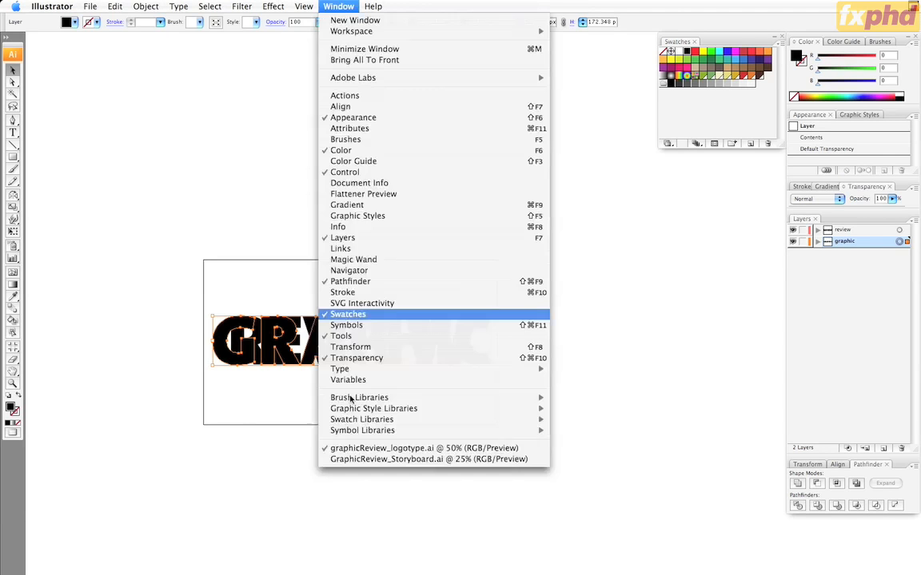
left_click(355, 459)
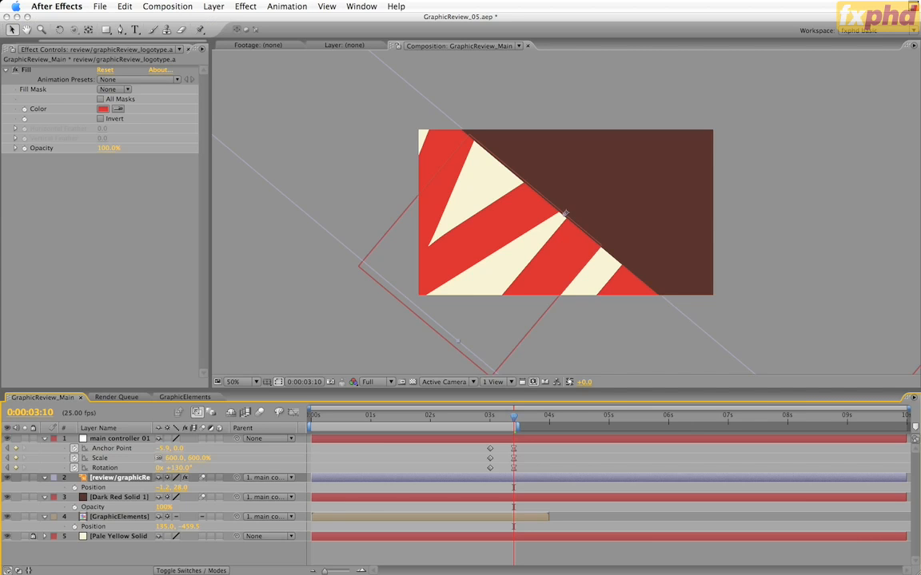
Step: Back in After Effects, add a second GraphicElements composition directly below main controller 01 and parent it to that controller
key("F3")
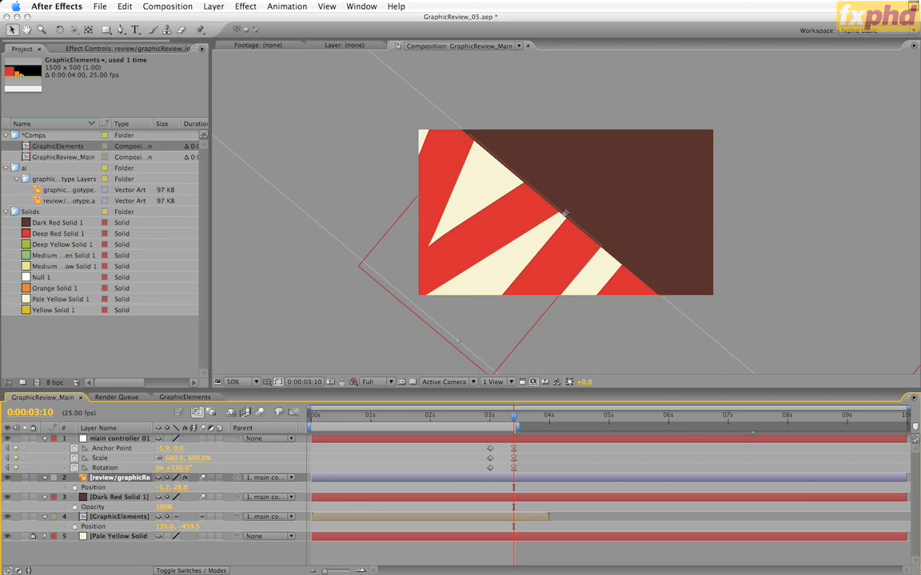
left_click(61, 147)
left_click_drag(66, 146, 123, 434)
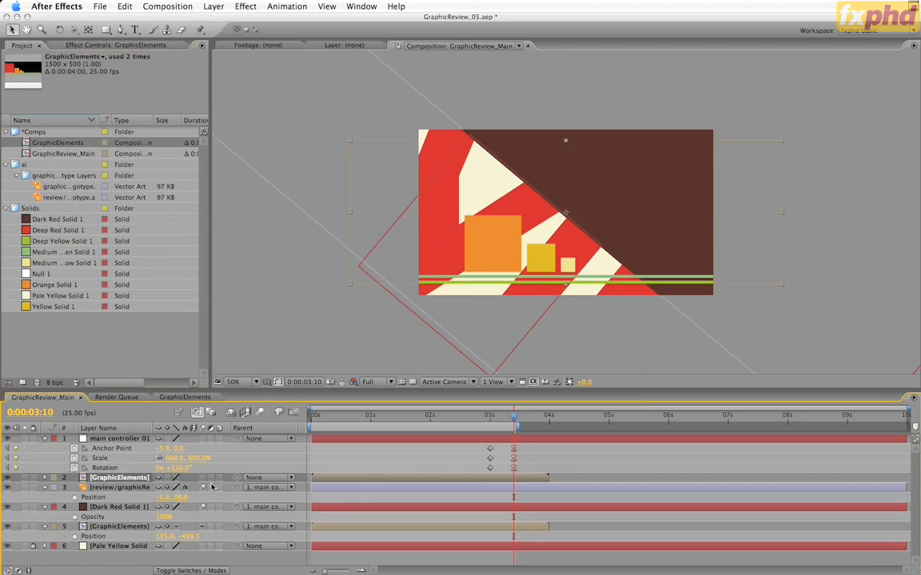
left_click_drag(236, 478, 112, 439)
Step: Set the new GraphicElements layer's rotation to -90° and its position to -42.2, 5.0 so its lines follow the dark red diagonal
key("r")
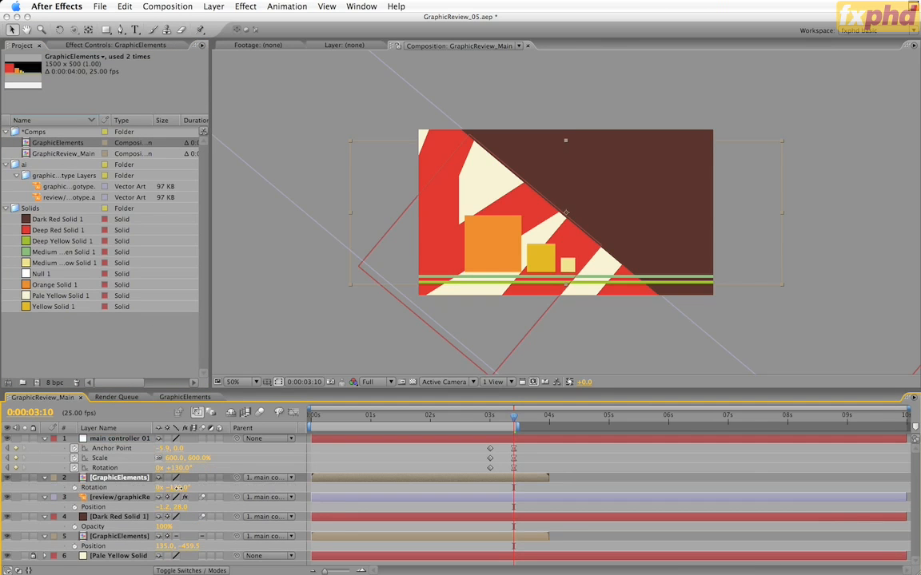
left_click(177, 488)
type("-90")
key("Return")
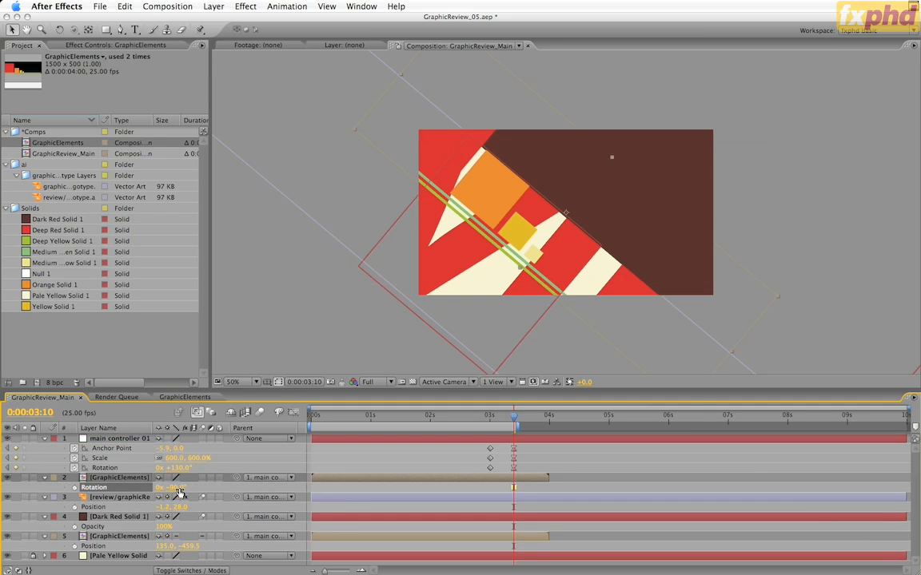
key("p")
left_click_drag(177, 490, 145, 497)
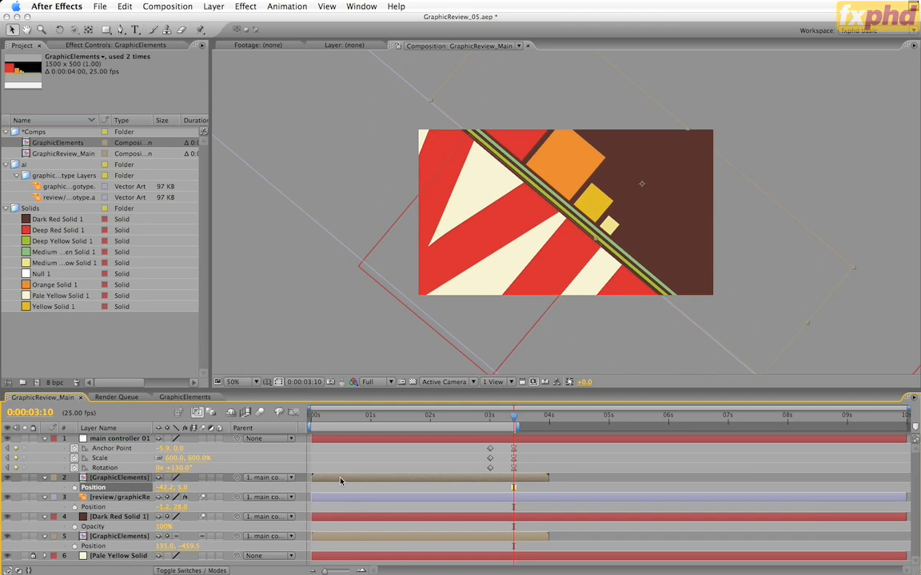
Step: Shift the upper GraphicElements layer to start at 0:00:03:10 and preview the motion around that point
key("bracketleft")
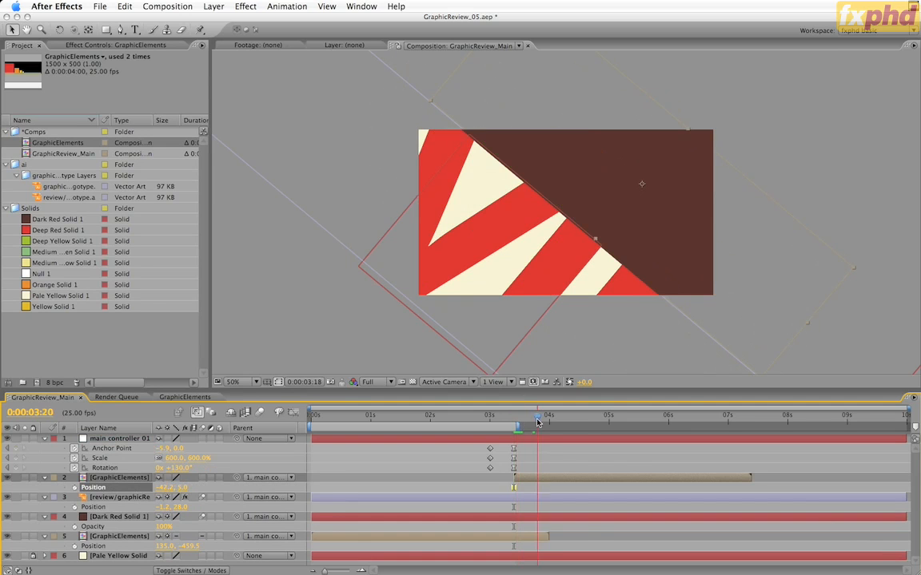
left_click_drag(514, 423, 467, 436)
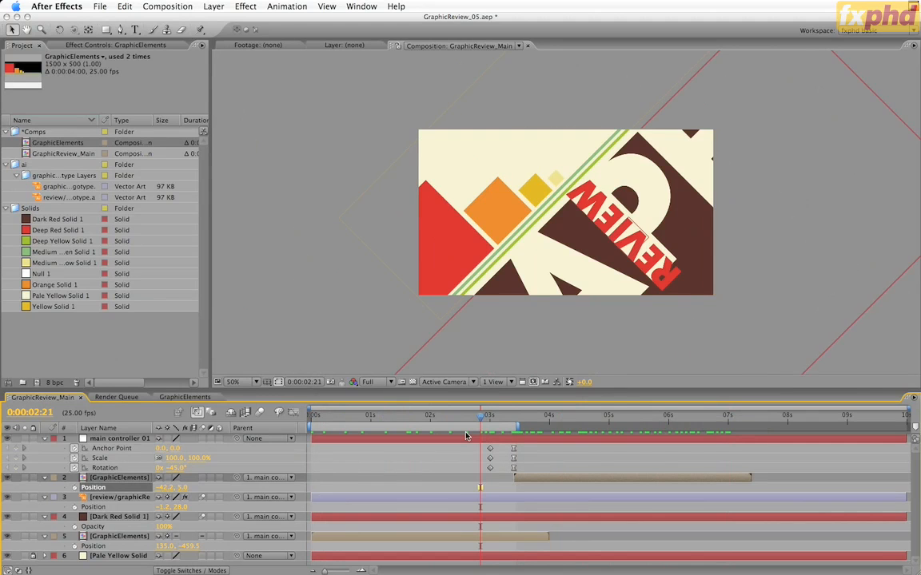
key("k")
key("k")
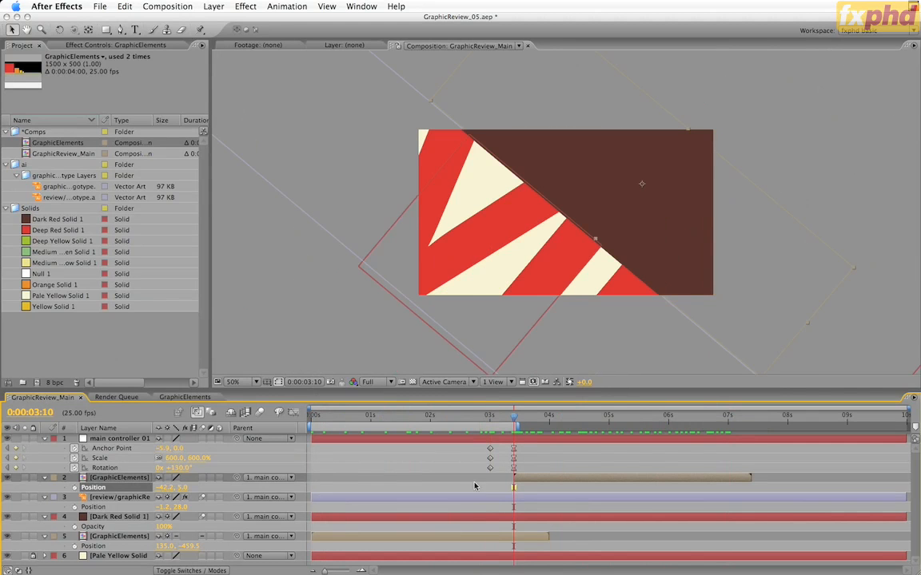
Step: Unparent the review logotype, shift the layer to start at 0:00:03:10, and parent it to main controller 01 again
left_click(456, 501)
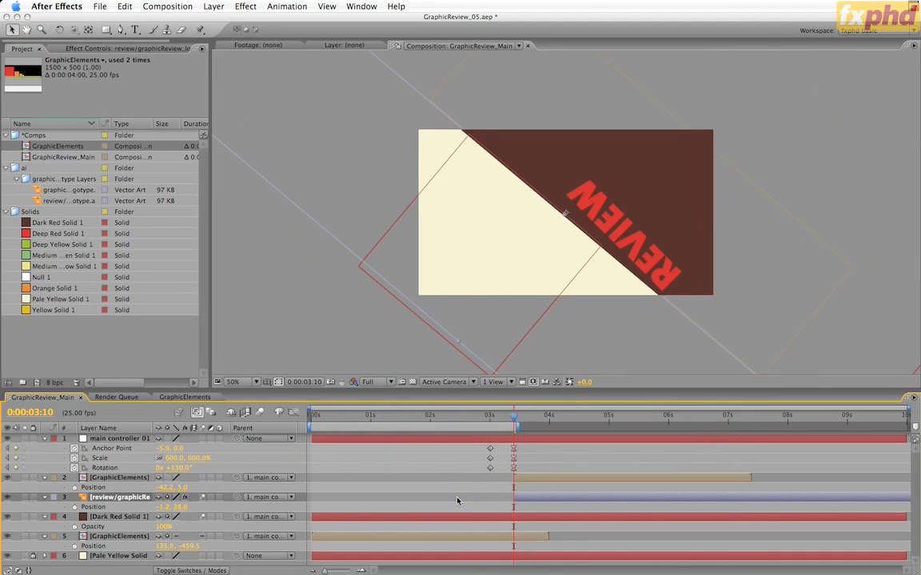
key("super+z")
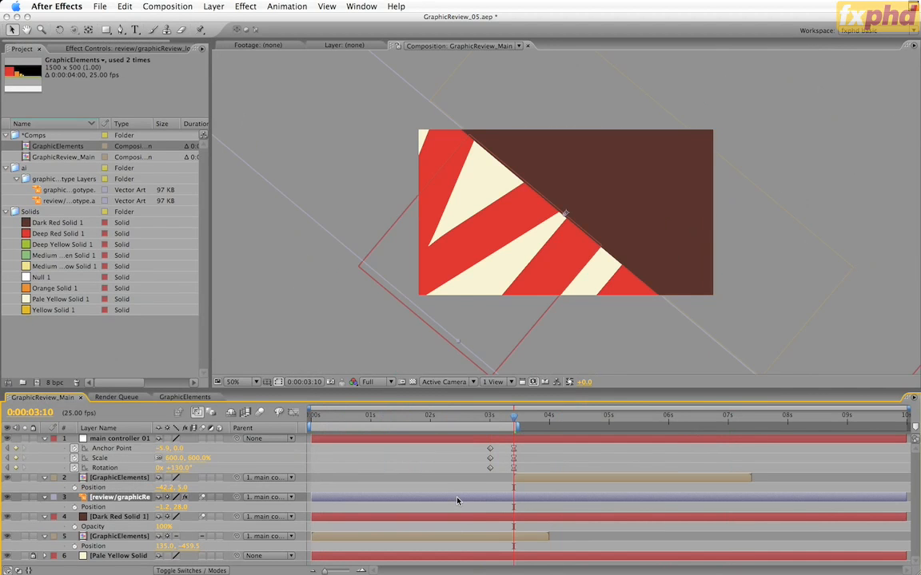
key("p")
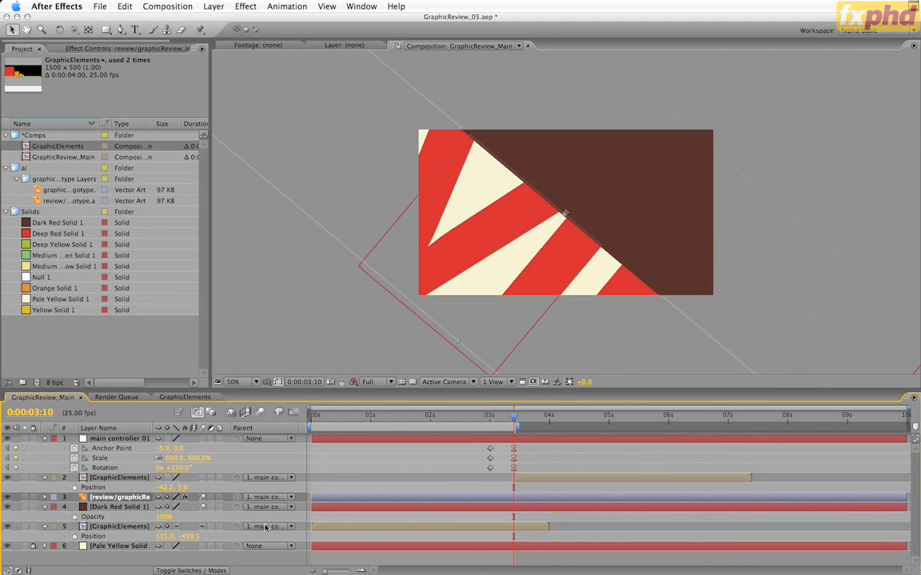
left_click(267, 497)
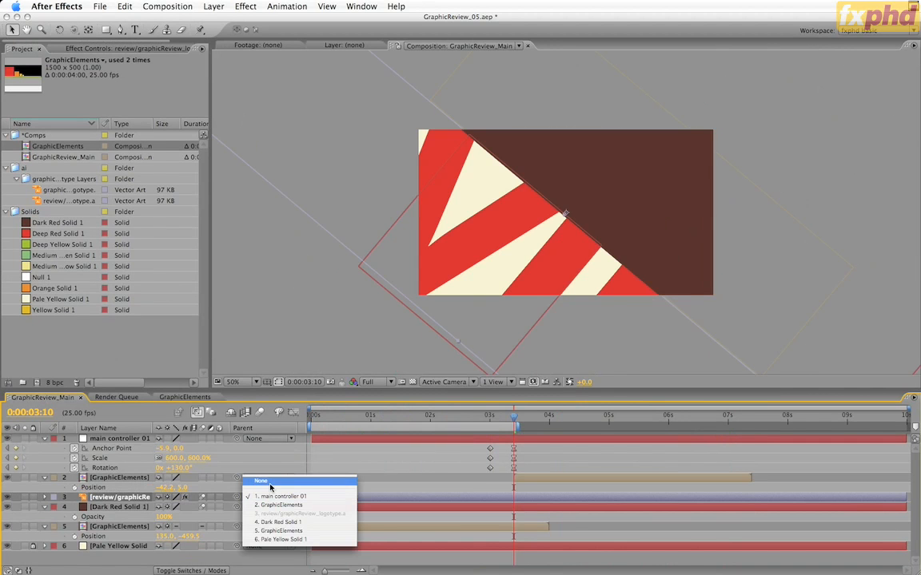
left_click(271, 484)
left_click_drag(352, 499, 547, 506)
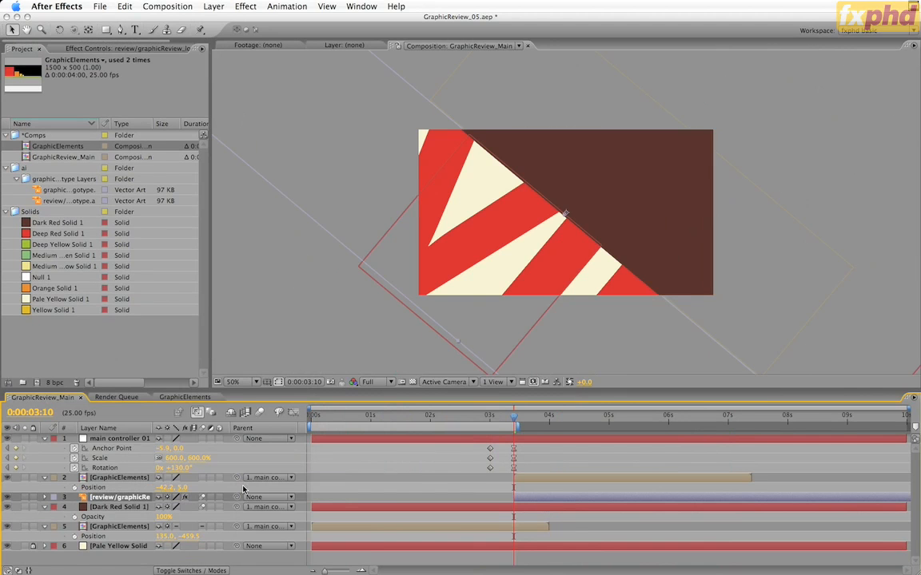
left_click_drag(236, 497, 130, 440)
Step: Trim the lower GraphicElements layer to end at 0:00:03:10, and set the upper GraphicElements layer's position to -42.2, -20.0
left_click(376, 529)
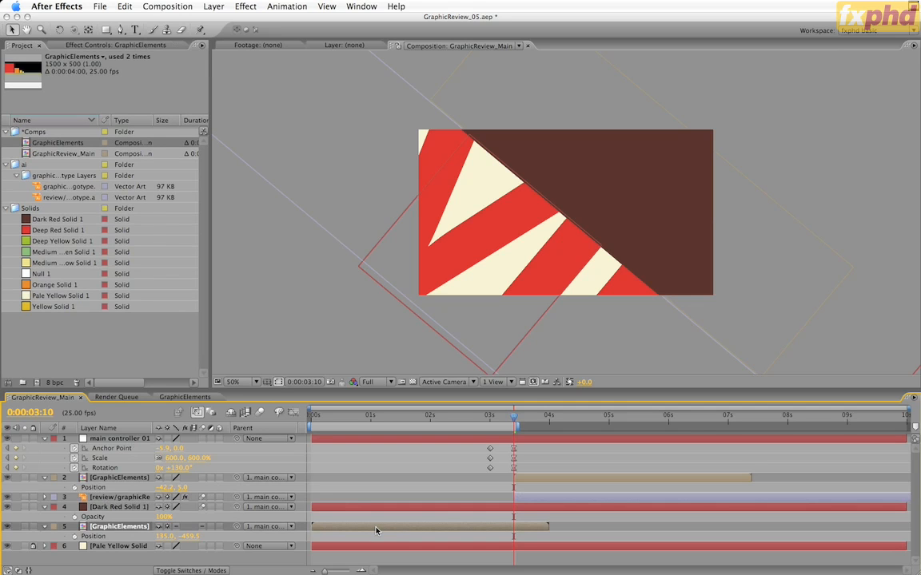
key("alt+bracketright")
left_click_drag(181, 486, 154, 497)
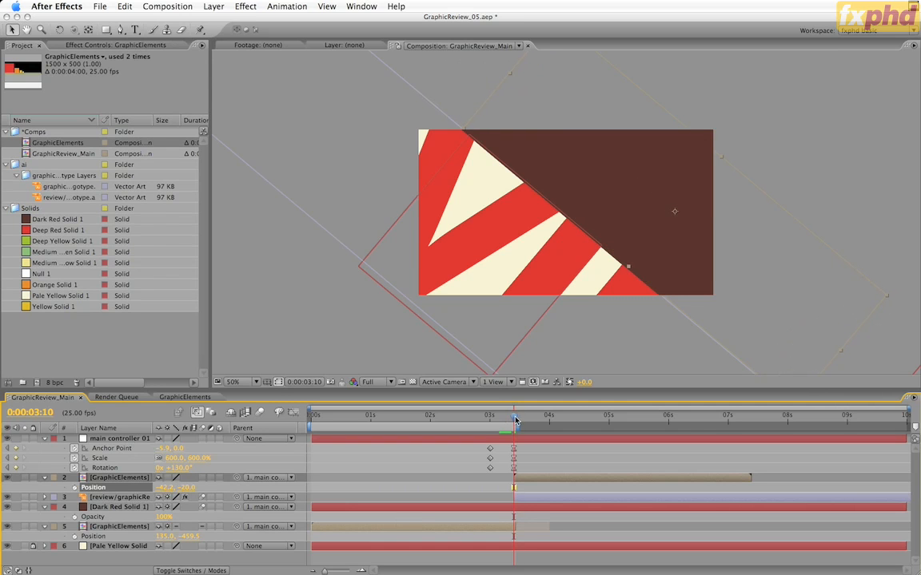
Step: Preview the transition around 0:00:03:10 and save the project incrementally as GraphicReview_06.aep
left_click_drag(515, 418, 513, 477)
left_click(100, 7)
left_click(111, 136)
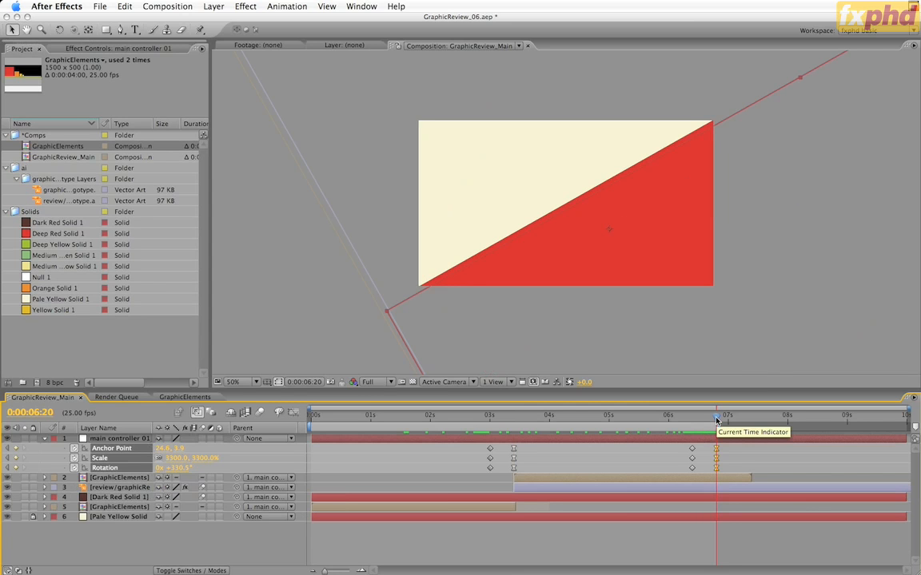
Step: At 0:00:06:20, add the graphic logotype above main controller 01, parented to that controller, and set its scale to 7.0%
mouse_move(717, 421)
left_mouse_down()
mouse_move(511, 427)
mouse_move(724, 429)
mouse_move(717, 430)
left_mouse_up()
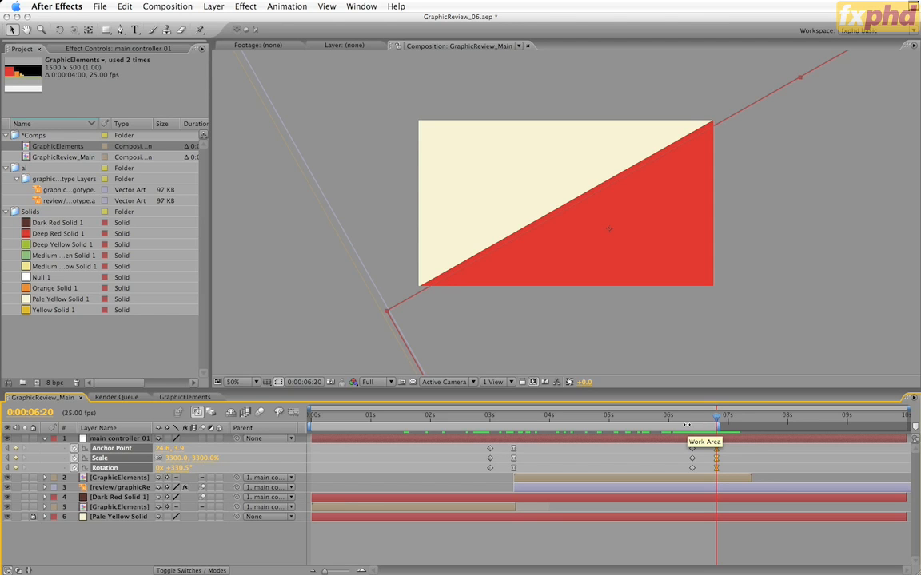
left_click(75, 190)
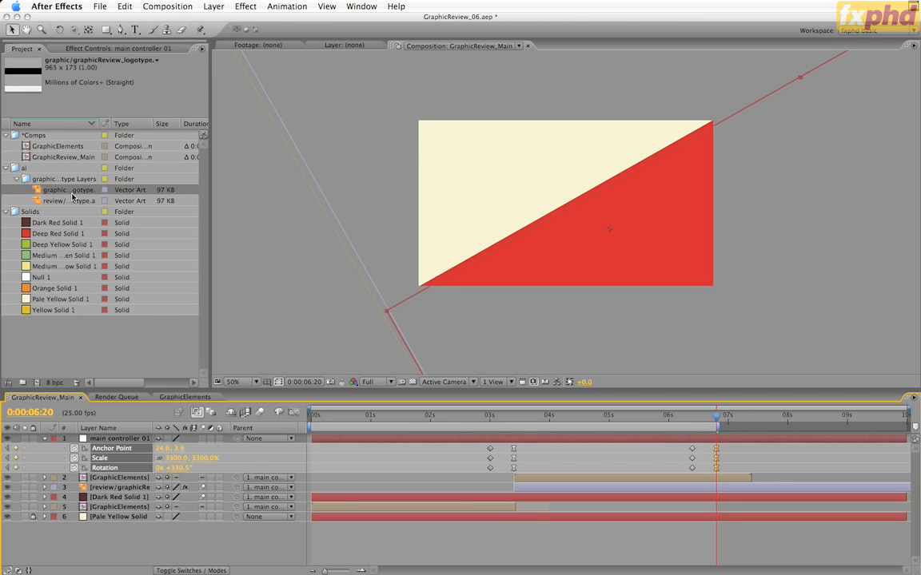
left_click_drag(60, 191, 116, 439)
key("s")
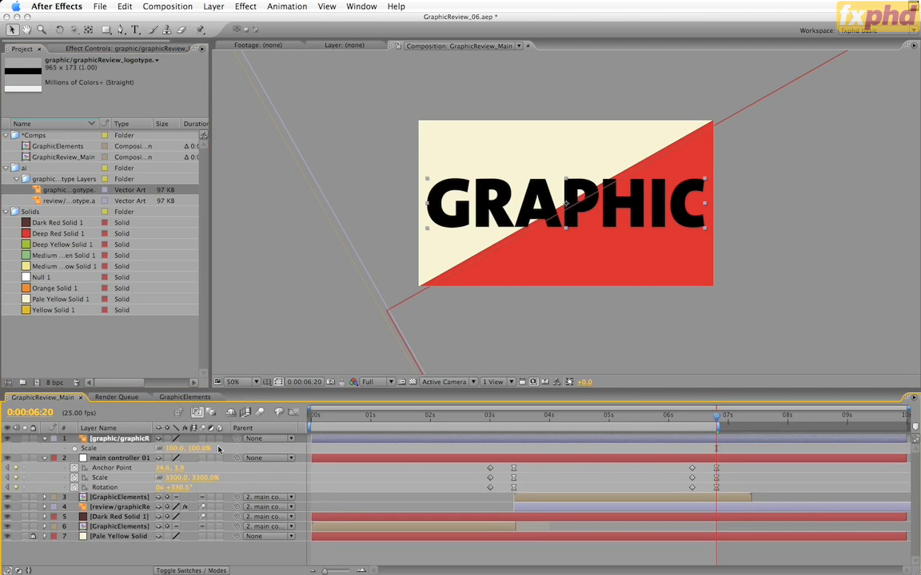
left_click_drag(236, 439, 122, 462)
left_click_drag(184, 450, 189, 450)
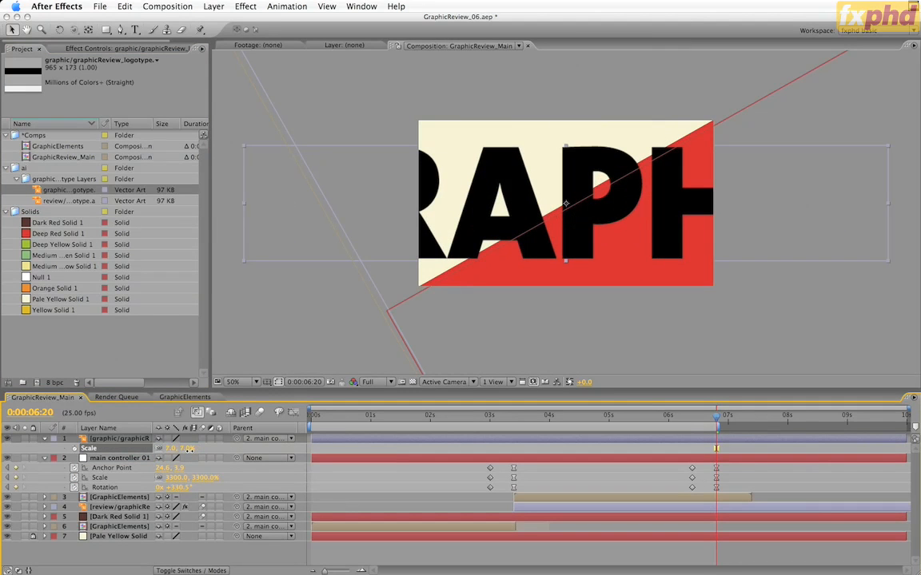
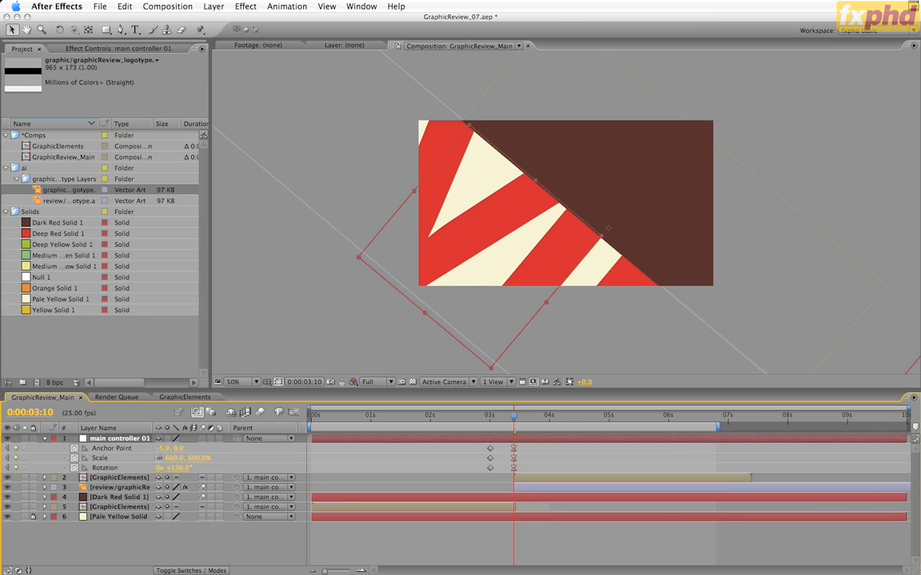
Step: Duplicate main controller 01 and remove the Anchor Point, Scale and Rotation keyframes from the copy, main controller 02
key("super+d")
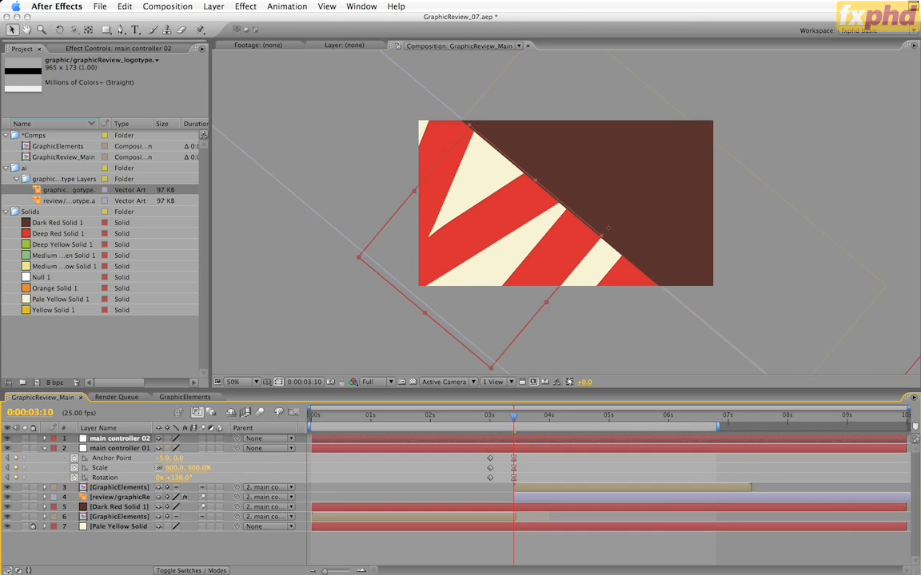
key("u")
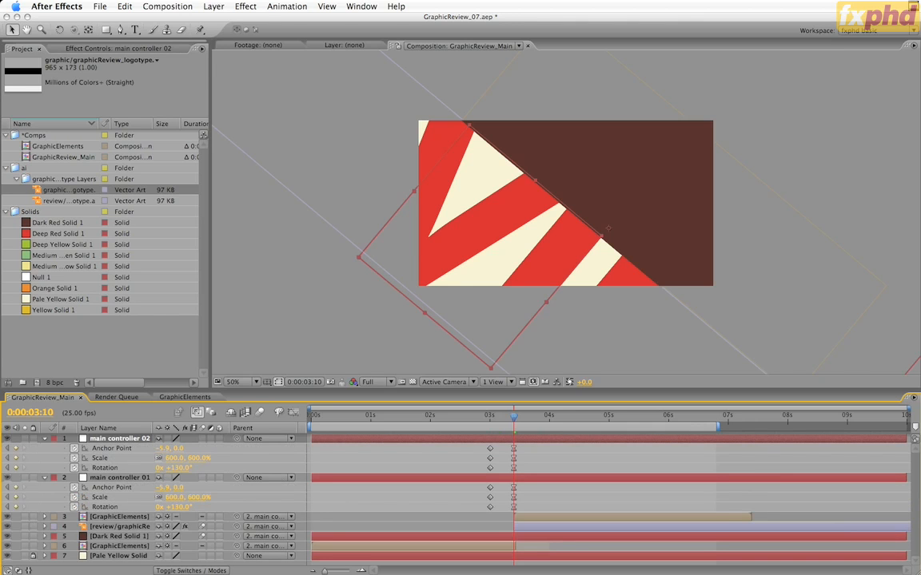
left_click_drag(536, 472, 478, 448)
key("Delete")
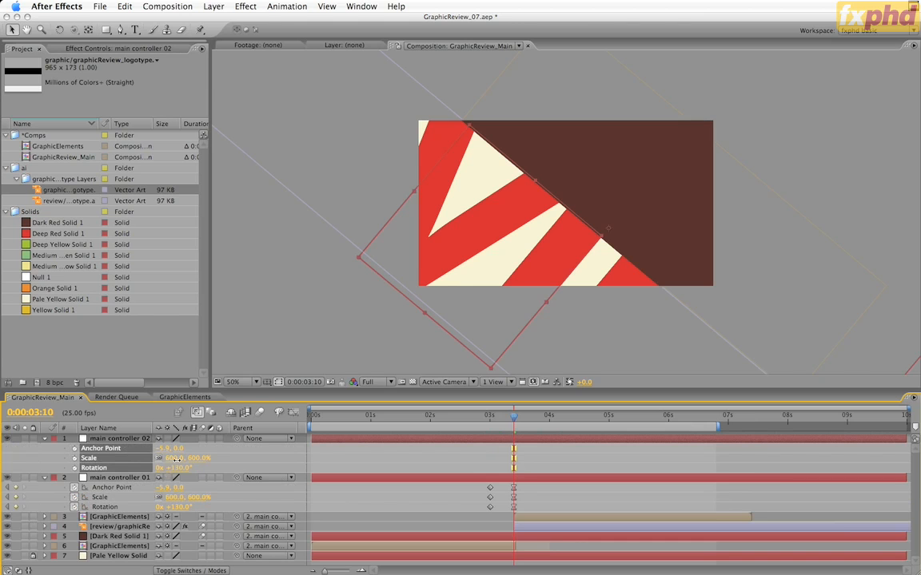
Step: Set main controller 02's scale to 50%
left_click(173, 458)
type("10")
key("Return")
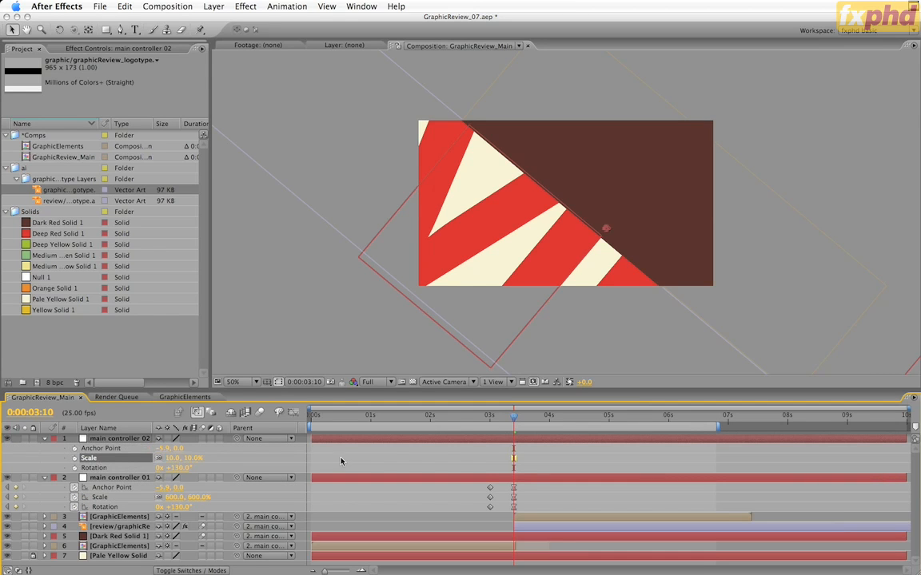
left_click(192, 458)
type("50")
key("Return")
Step: Move main controller 02 onto the red and cream stripe boundary near the frame's lower edge, with its anchor point on that boundary
key("period")
key("period")
key("space")
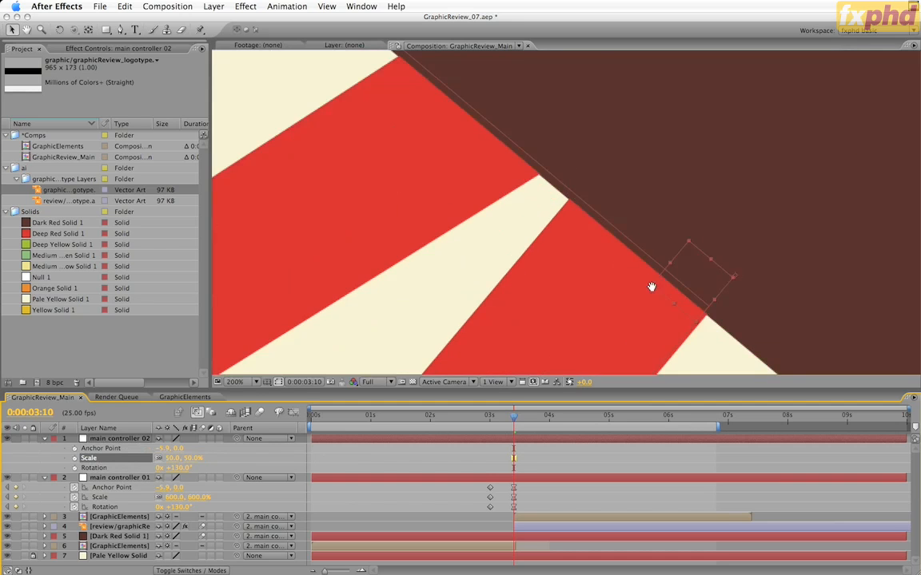
left_click_drag(650, 286, 559, 123)
left_click_drag(637, 123, 516, 263)
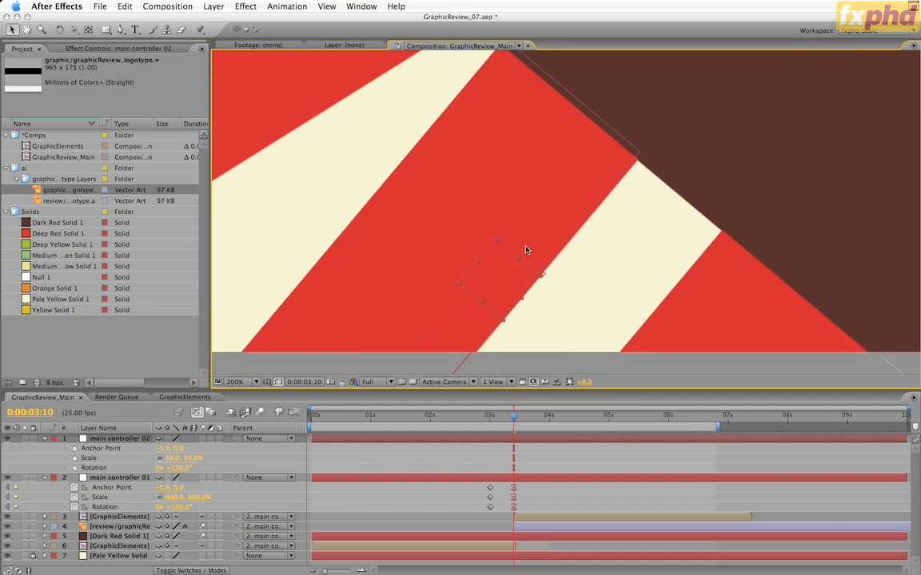
key("space")
mouse_move(539, 212)
left_mouse_down()
mouse_move(590, 97)
mouse_move(613, 89)
mouse_move(535, 249)
mouse_move(553, 218)
left_mouse_up()
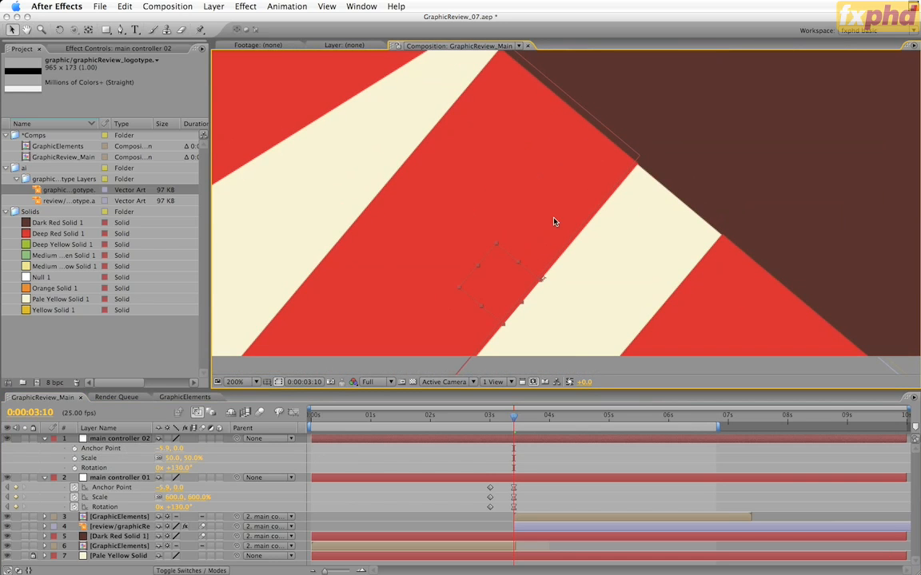
Step: Trim main controller 02 to start at 0:00:03:10 and parent main controller 01 to it
key("alt+bracketleft")
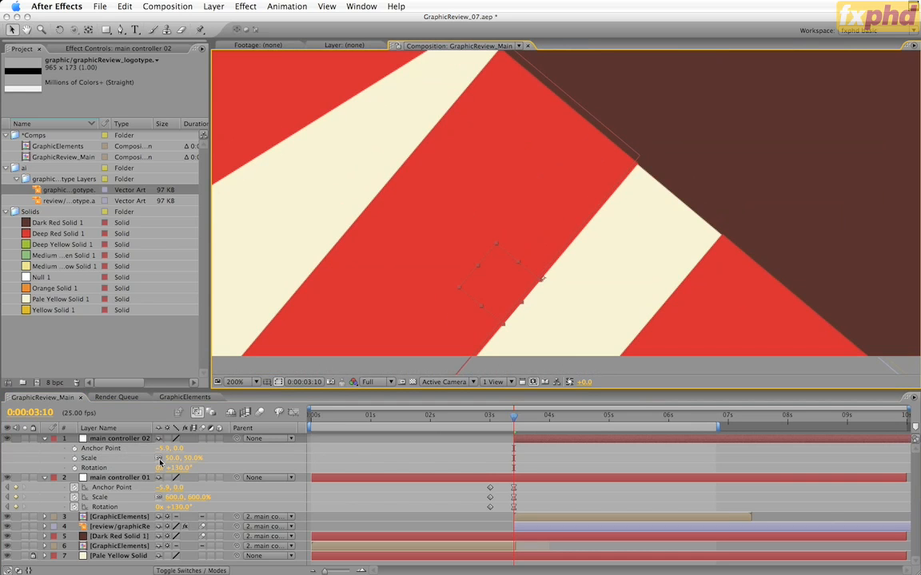
left_click_drag(236, 478, 120, 439)
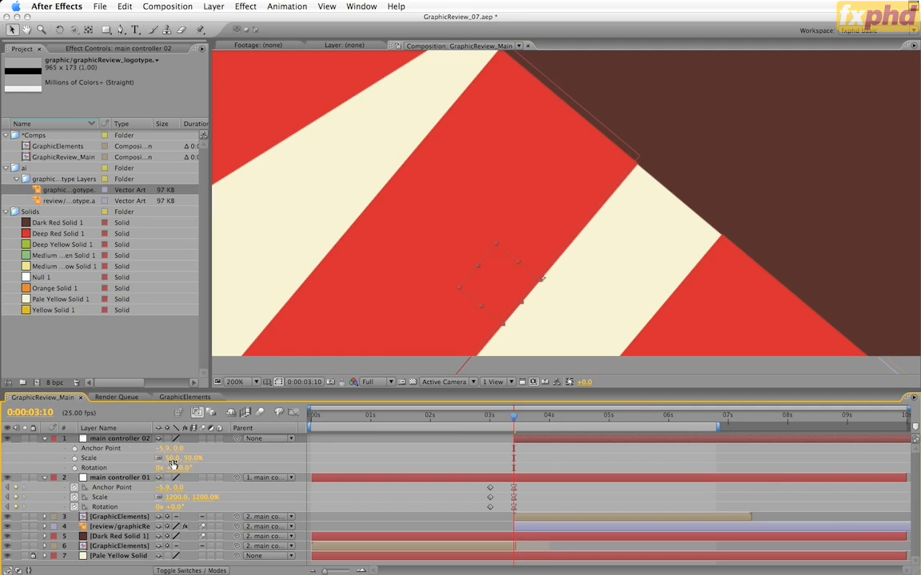
left_click_drag(172, 464, 217, 461)
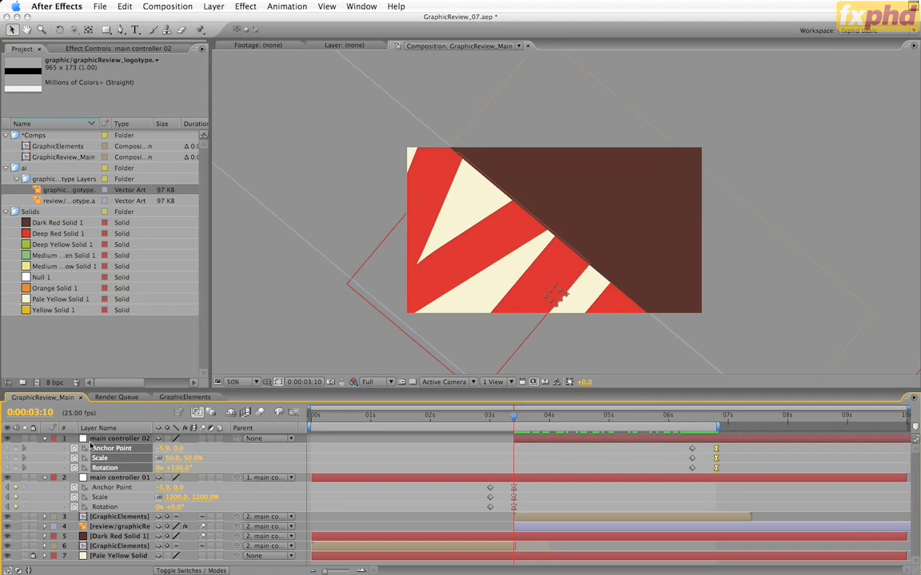
Step: Trim Dark Red Solid 1 and the upper GraphicElements layer to end at 0:00:06:20, and end the work area there
left_click_drag(466, 416, 715, 434)
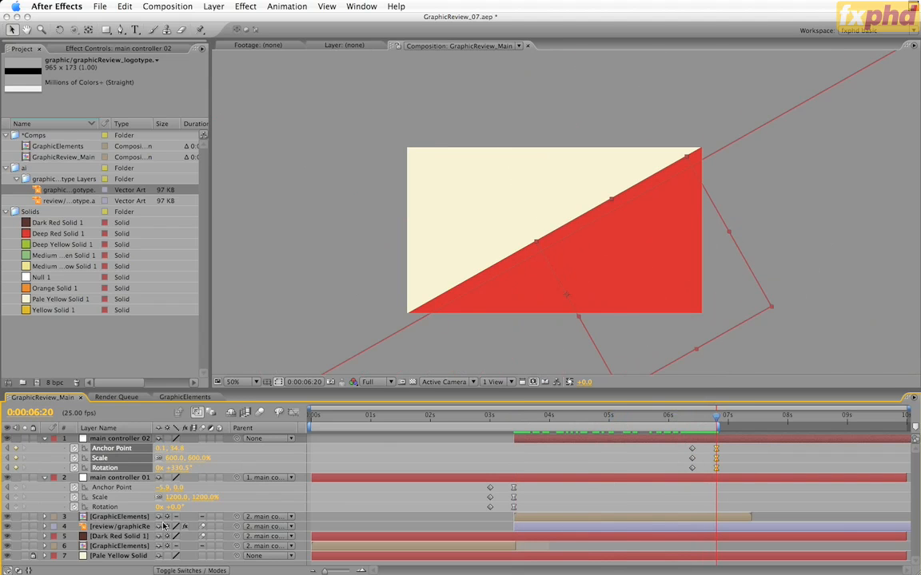
left_click(136, 528)
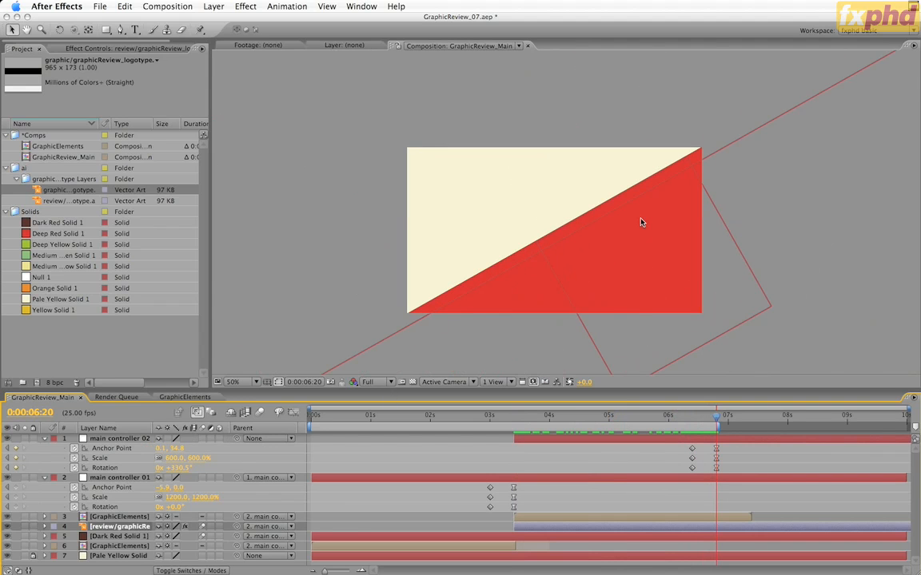
left_click(137, 537)
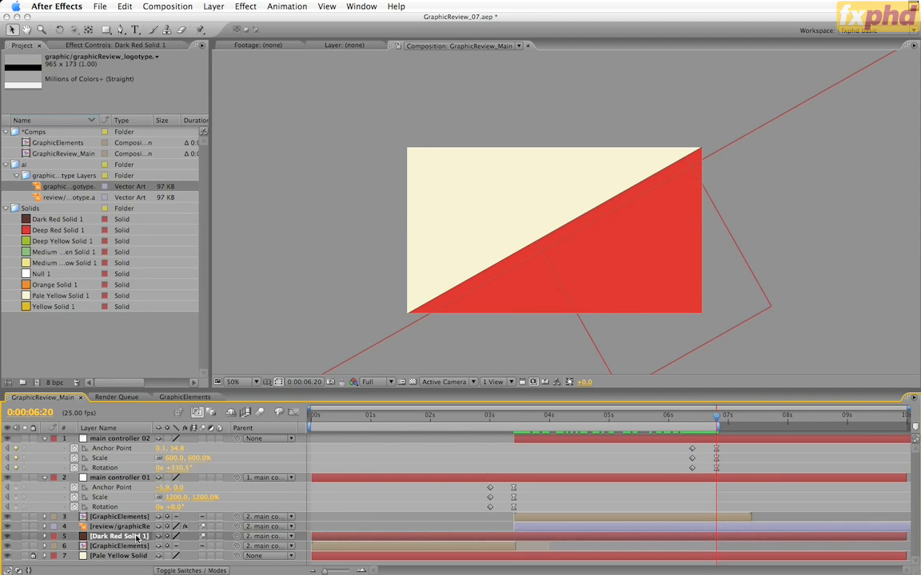
key("alt+bracketright")
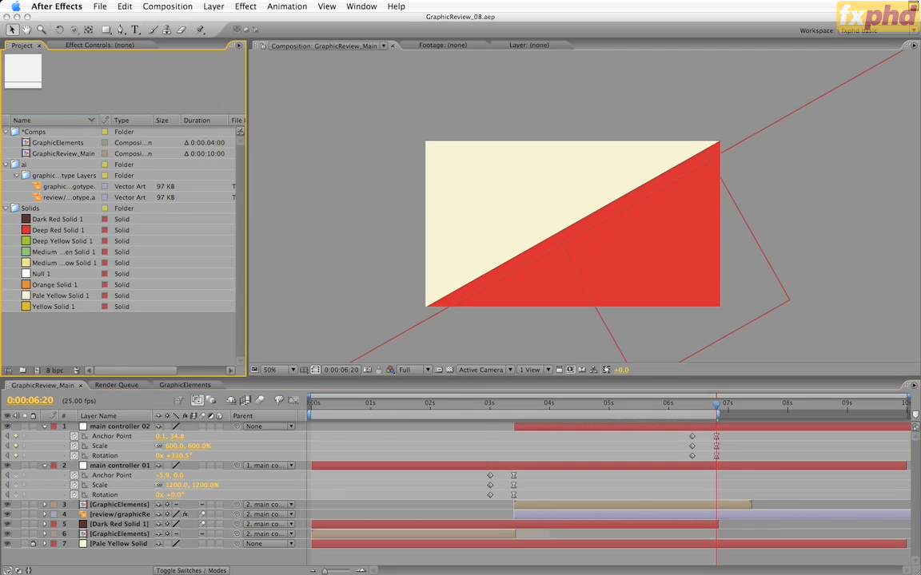
left_click(568, 505)
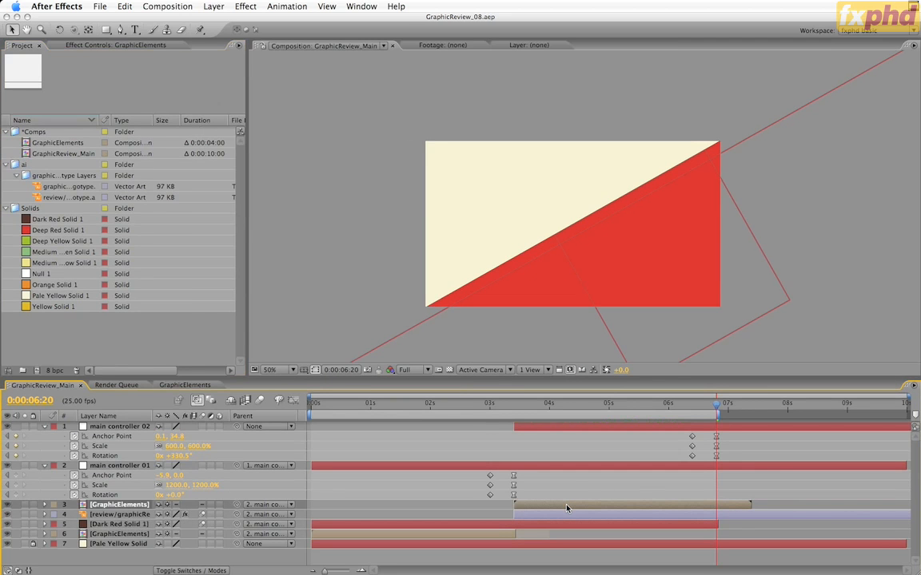
key("alt+bracketright")
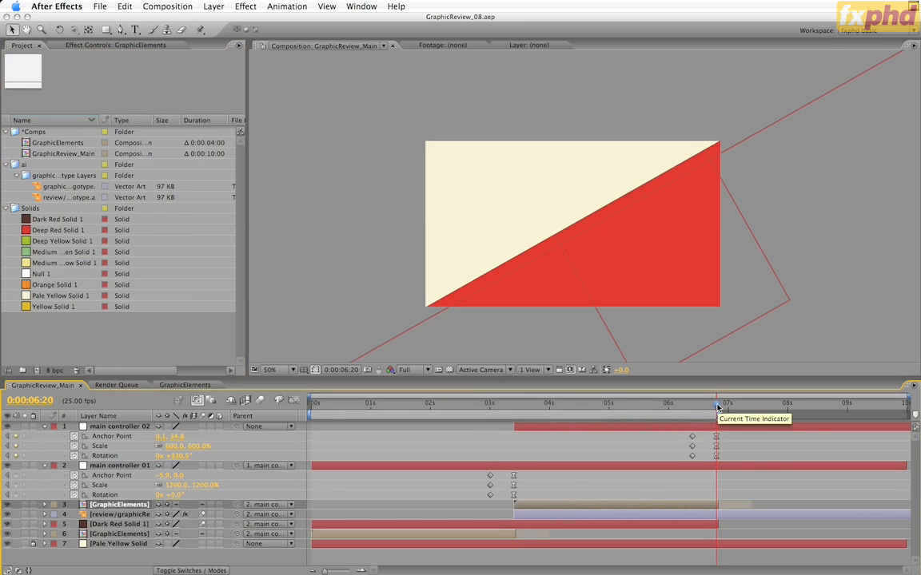
key("n")
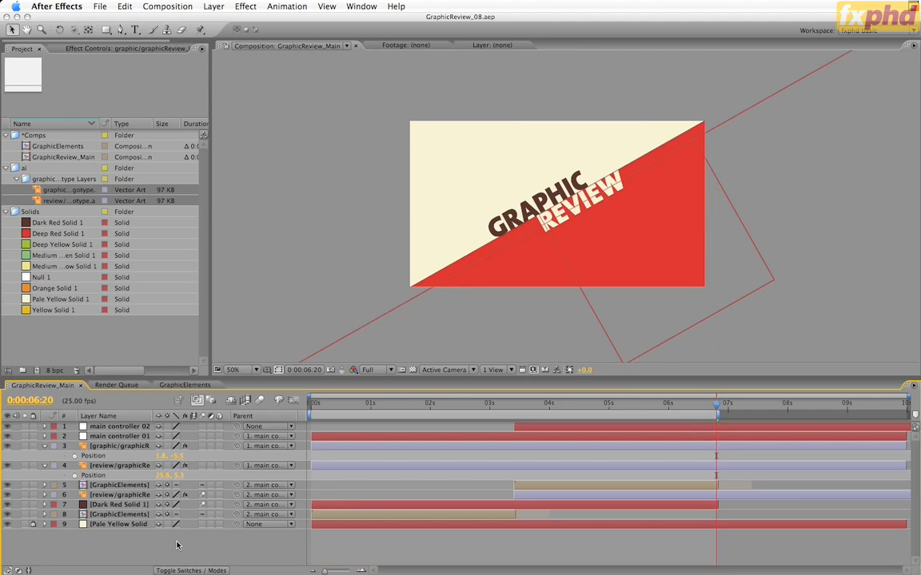
Step: Add Anchor Point keyframes at 0:00:07:10 to the graphic logotype and the upper review logotype
key("period")
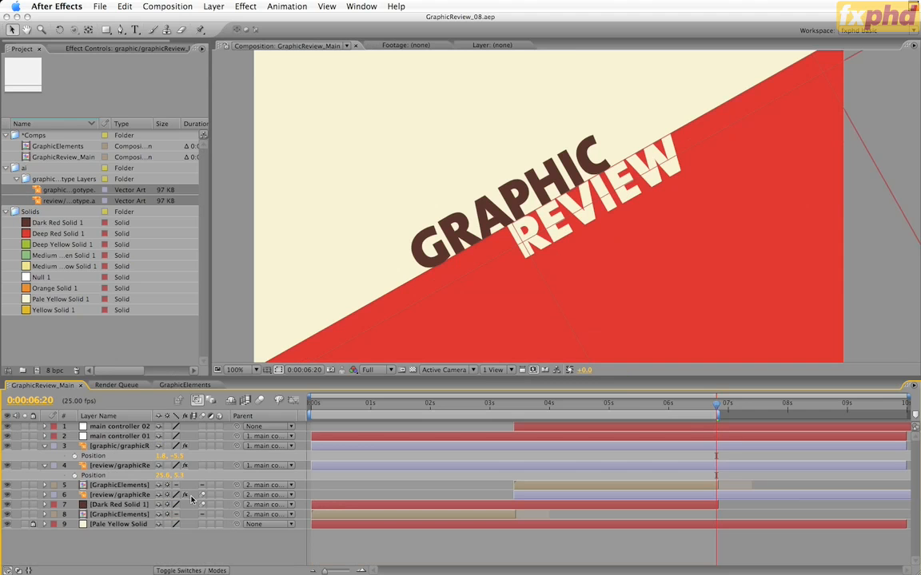
left_click(120, 465)
key("a")
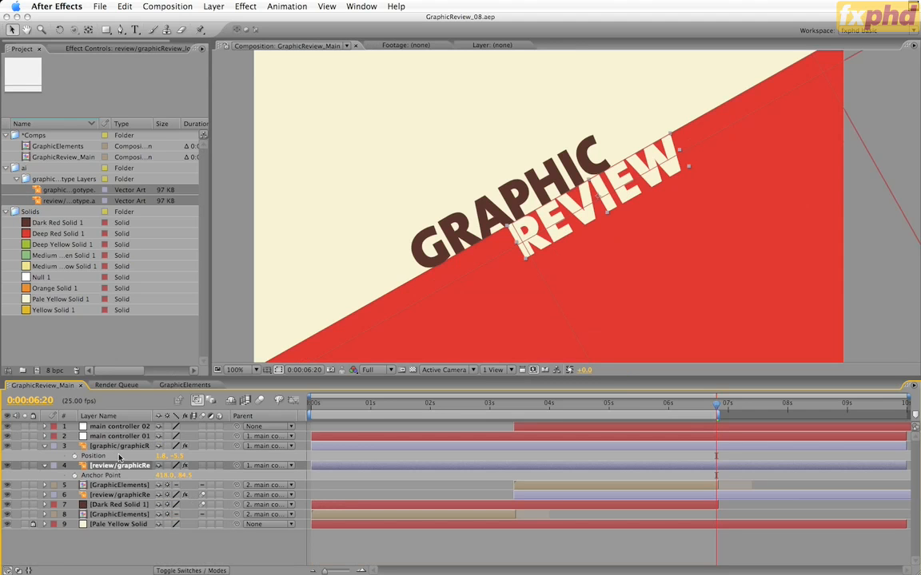
left_click(118, 446)
key("a")
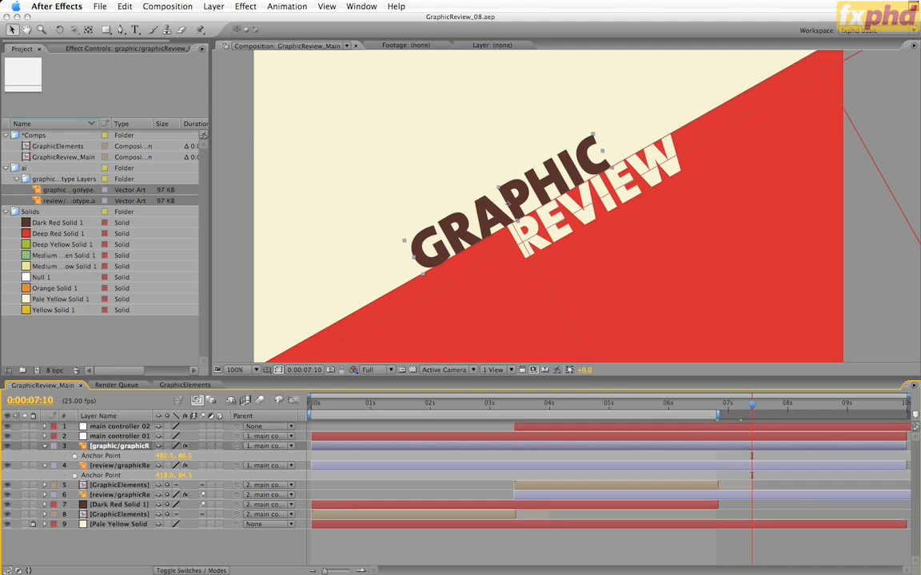
left_click(74, 456)
left_click(75, 476)
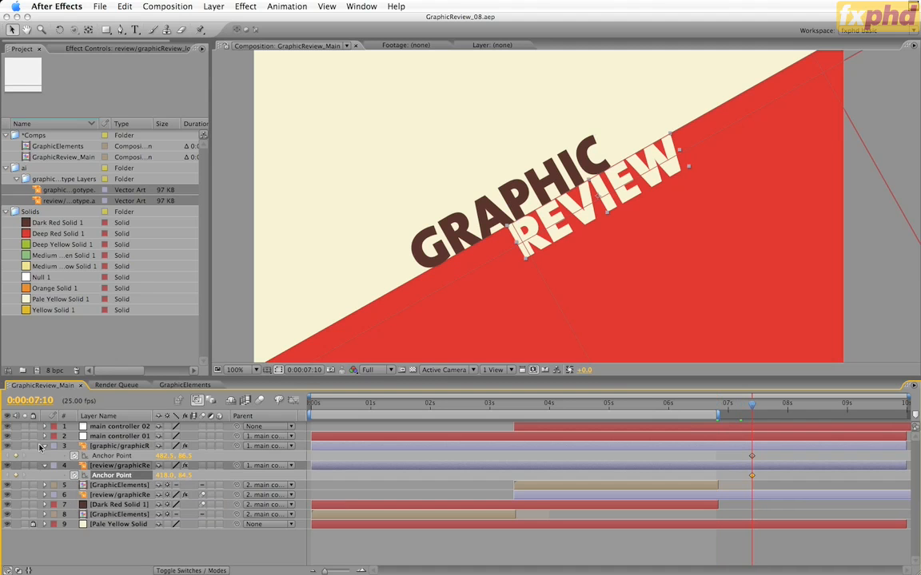
Step: Reveal main controller 02's keyframes and trim the graphic logotype and upper review logotype to start at 0:00:06:20
left_click(128, 427)
key("u")
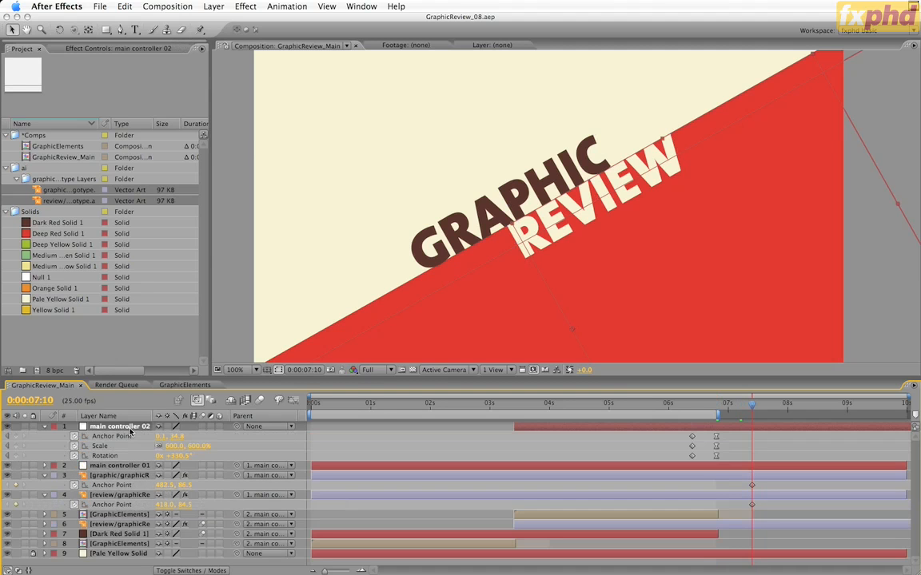
key("j")
left_click(456, 477)
left_click(458, 496, "shift")
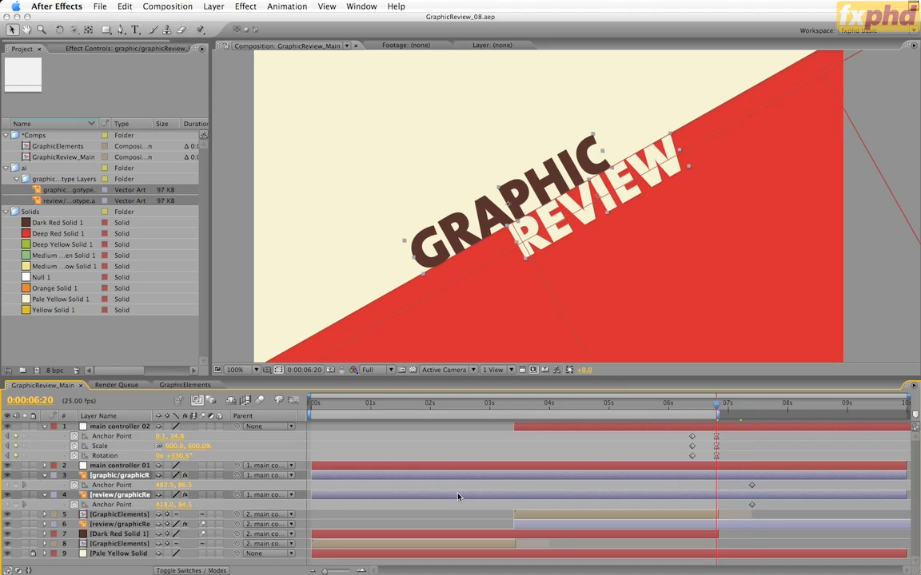
key("alt+bracketleft")
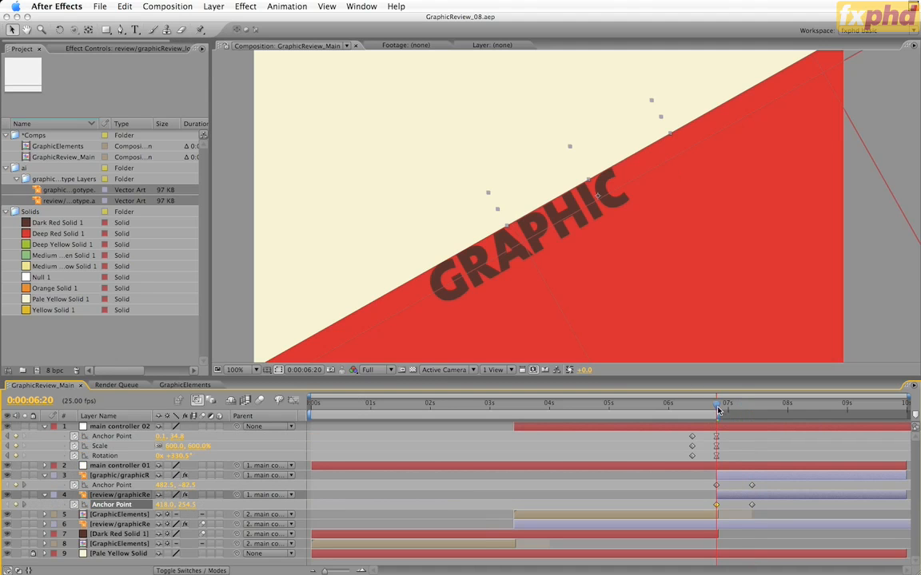
Step: Apply Easy Ease to both logotypes' Anchor Point keyframes at 0:00:07:10, scrub through the reveal, and return to 0:00:06:20
left_click_drag(717, 406, 774, 416)
left_click_drag(714, 424, 712, 426)
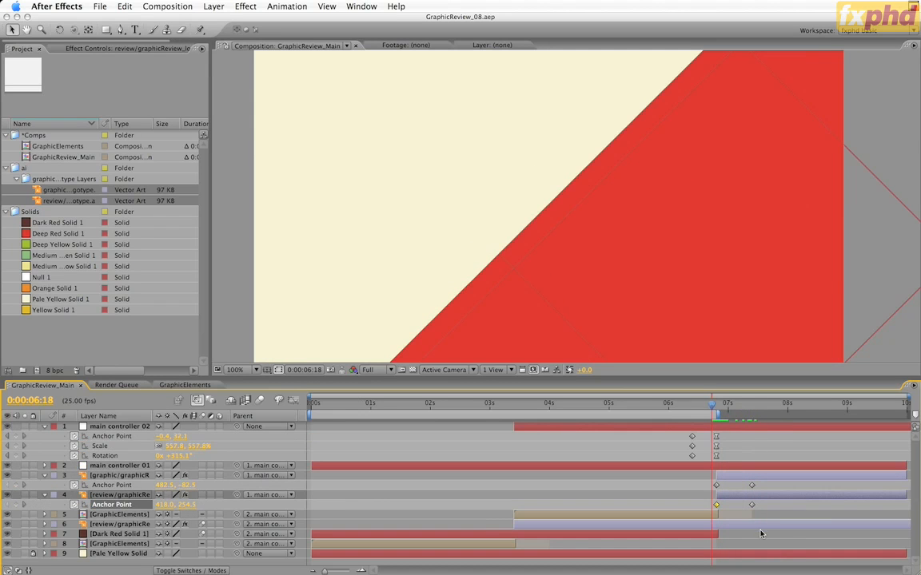
left_click_drag(765, 486, 744, 509)
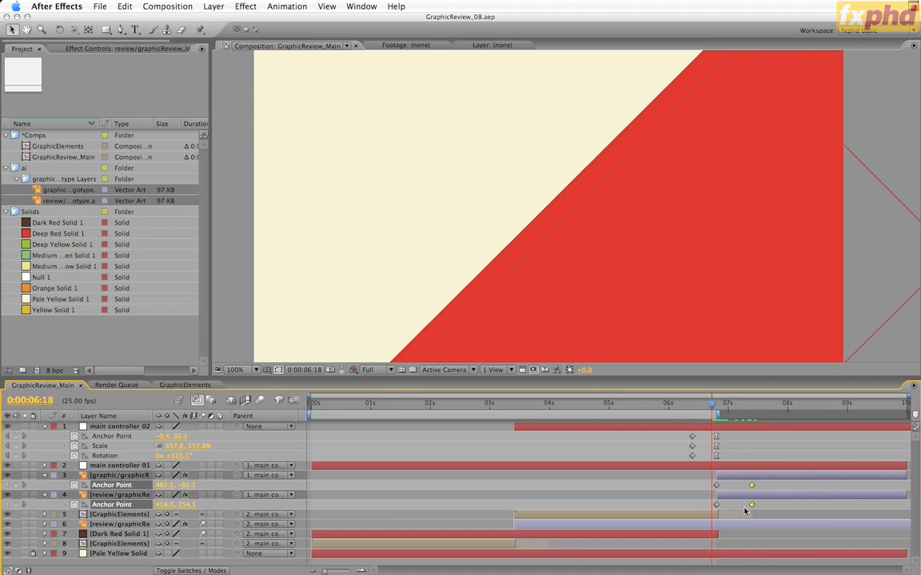
key("F9")
left_click_drag(714, 400, 704, 427)
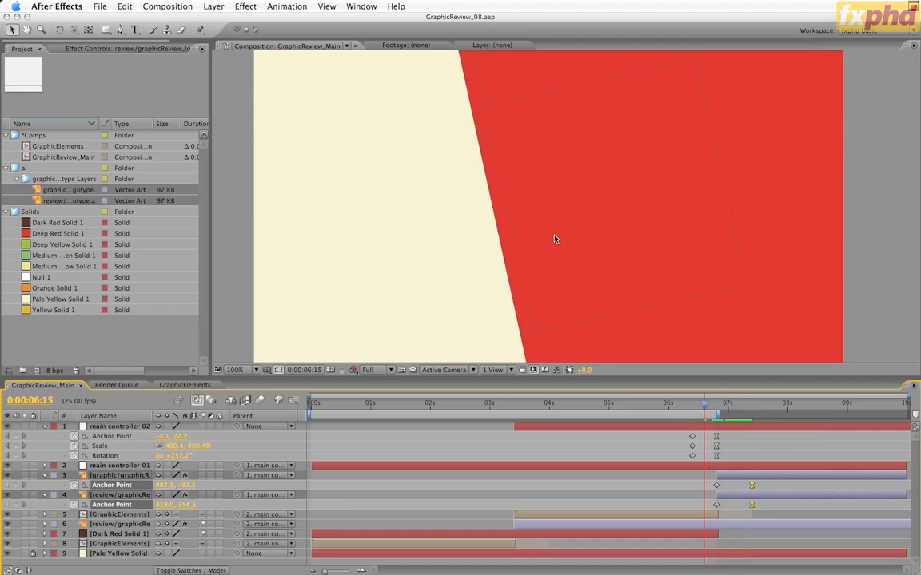
left_click(735, 404)
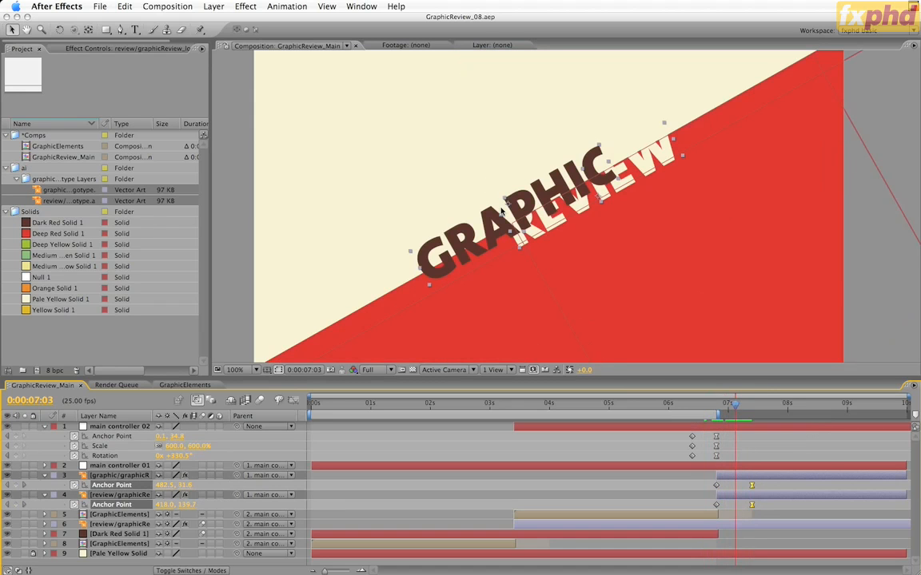
left_click(722, 413)
left_click_drag(722, 413, 717, 410)
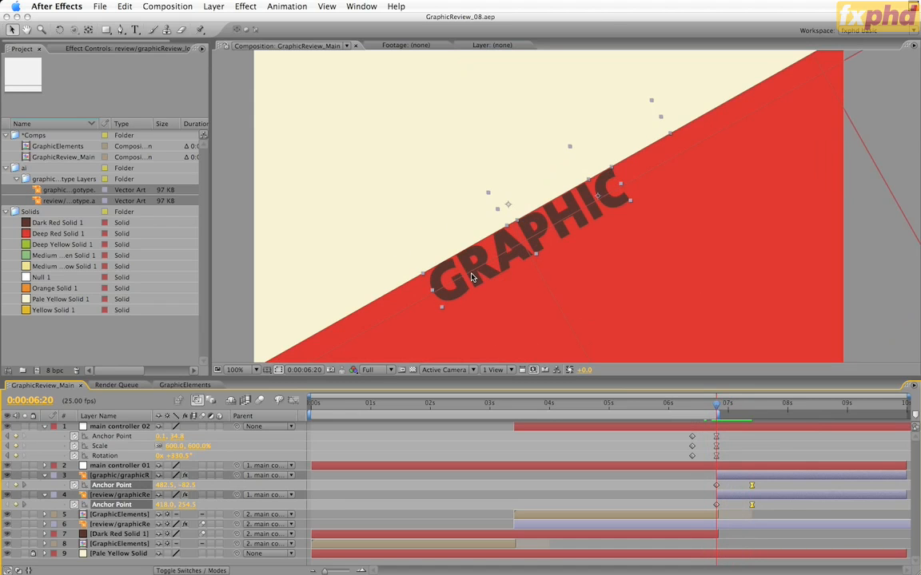
Step: Add Medium Yellow Solid 1 above the graphic logotype, parent it to main controller 02, and set its rotation to 0°
left_click(25, 269)
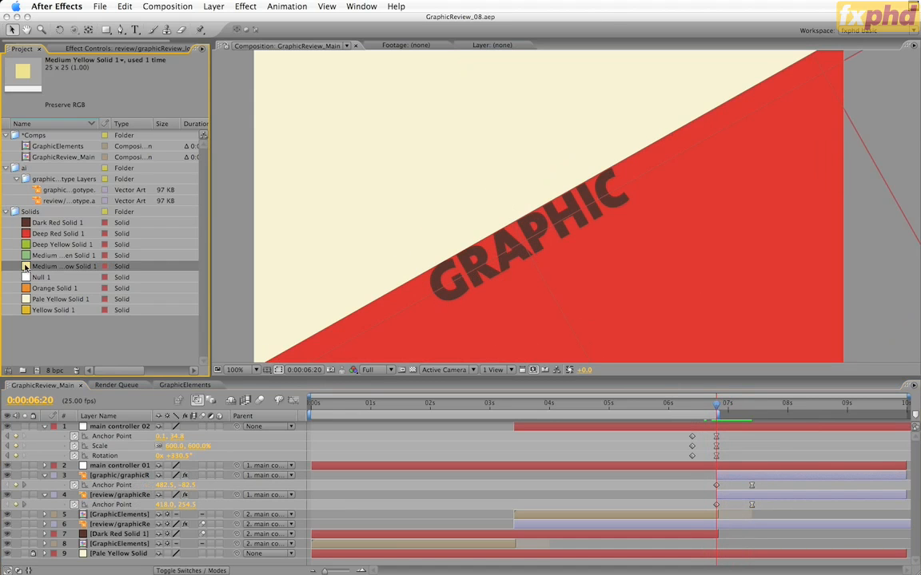
left_click_drag(26, 269, 117, 473)
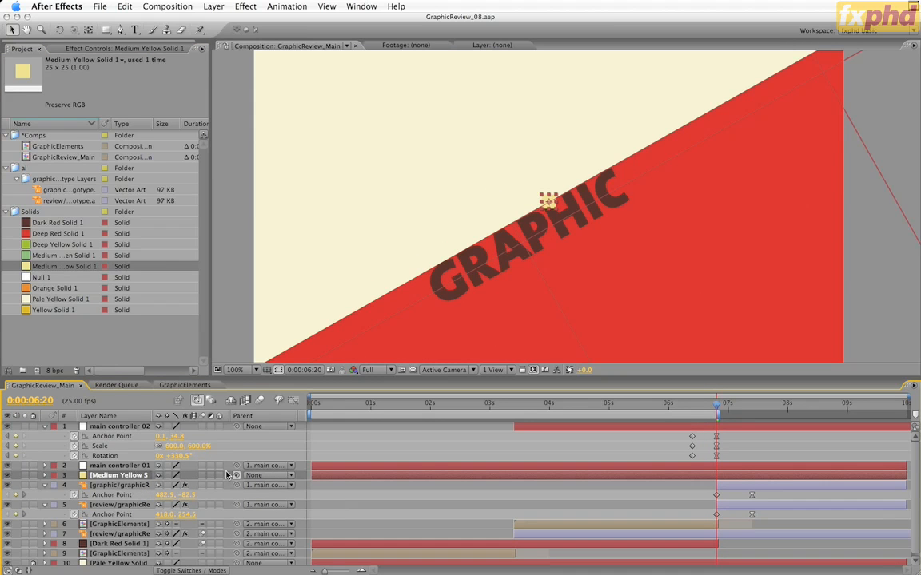
left_click_drag(236, 475, 124, 430)
key("r")
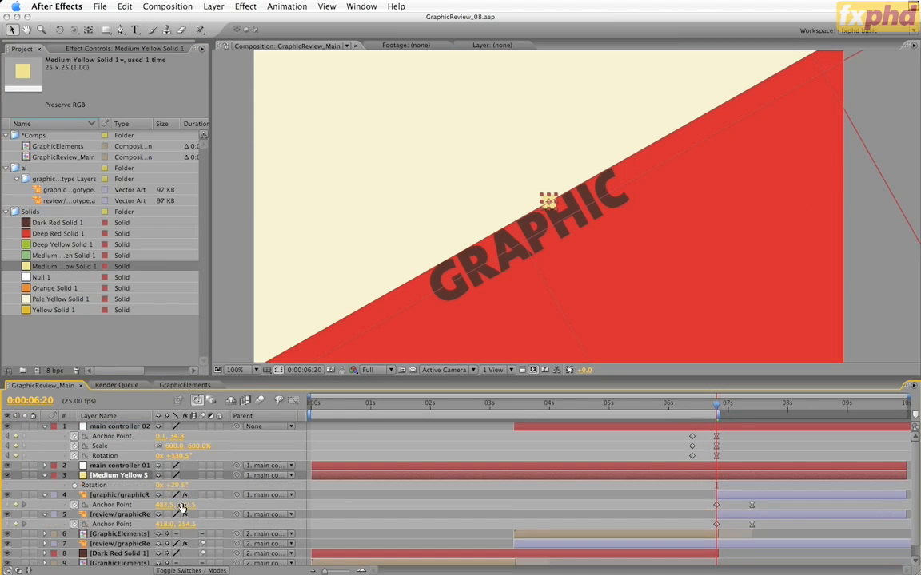
left_click(178, 485)
type("0")
key("Return")
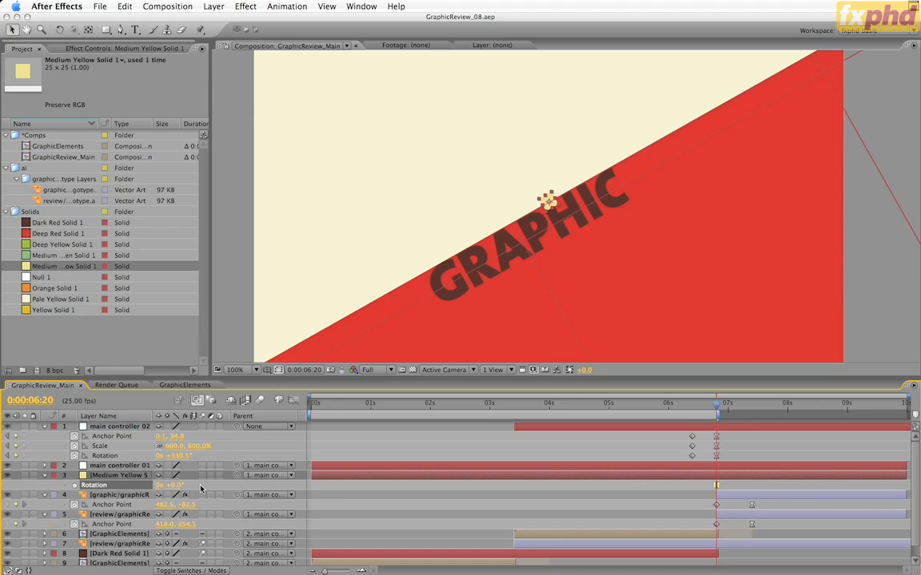
Step: Replace the Medium Yellow Solid layer's source with Pale Yellow Solid 1 from the project
left_click(56, 298)
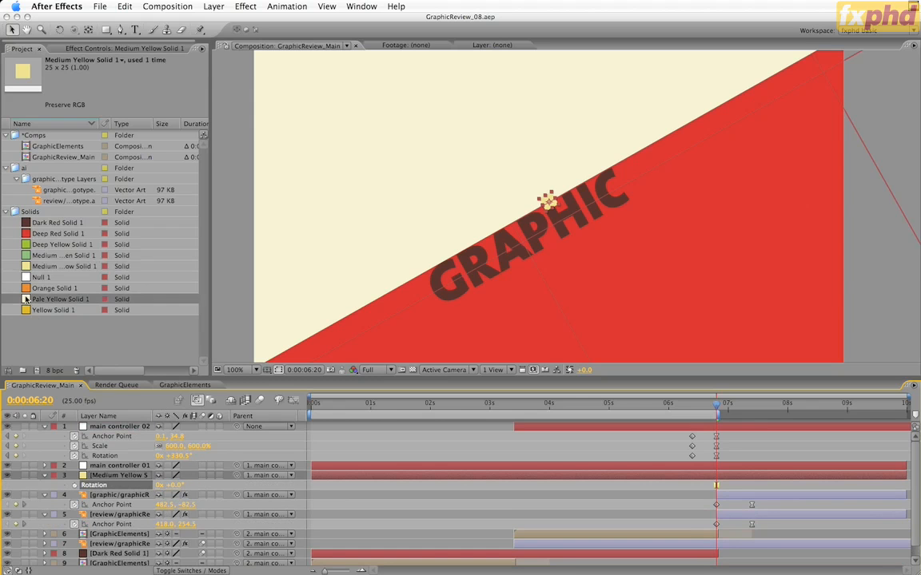
left_click_drag(121, 491, 124, 493)
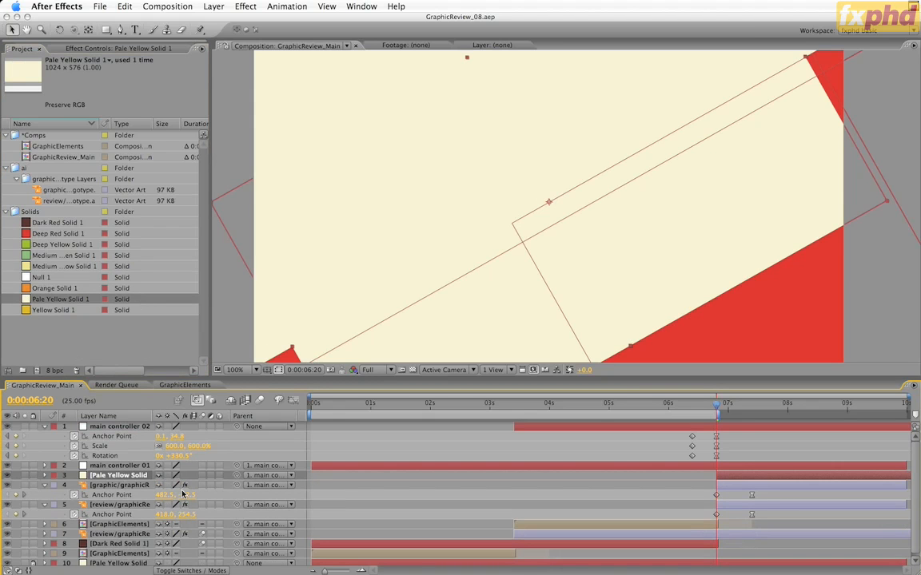
Step: Paste the copied Position (12.4, -48.0) onto Pale Yellow Solid 1 and use that solid as the graphic logotype's alpha matte
key("super+v")
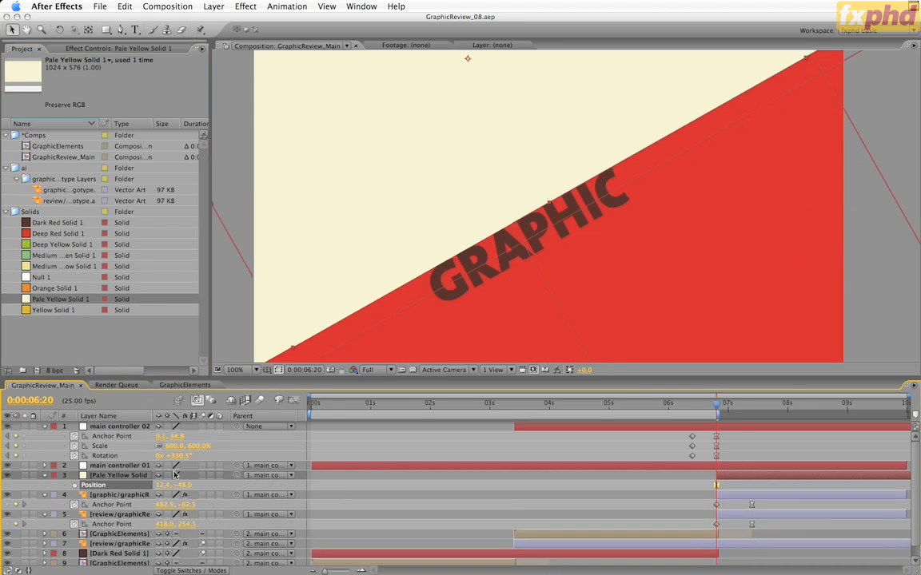
key("F4")
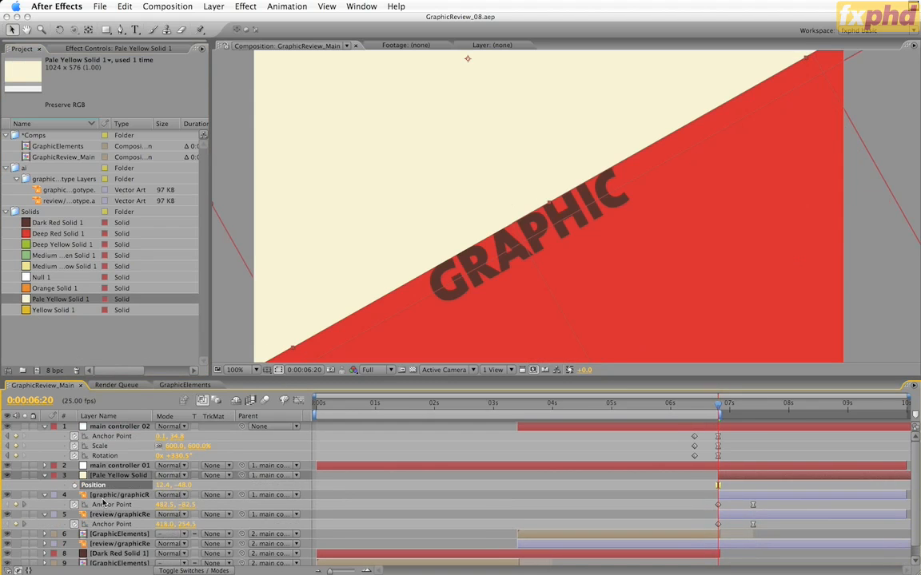
left_click(239, 497)
left_click(221, 495)
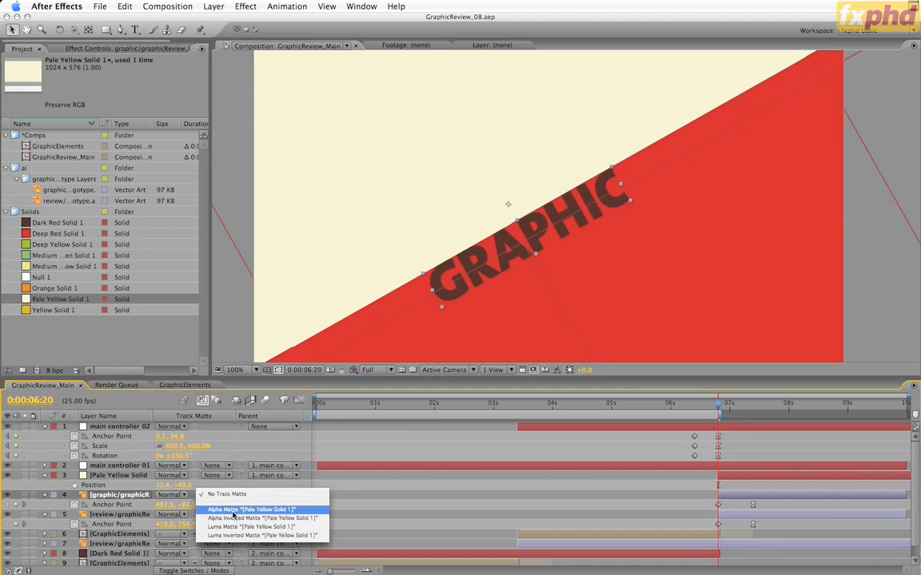
left_click(233, 511)
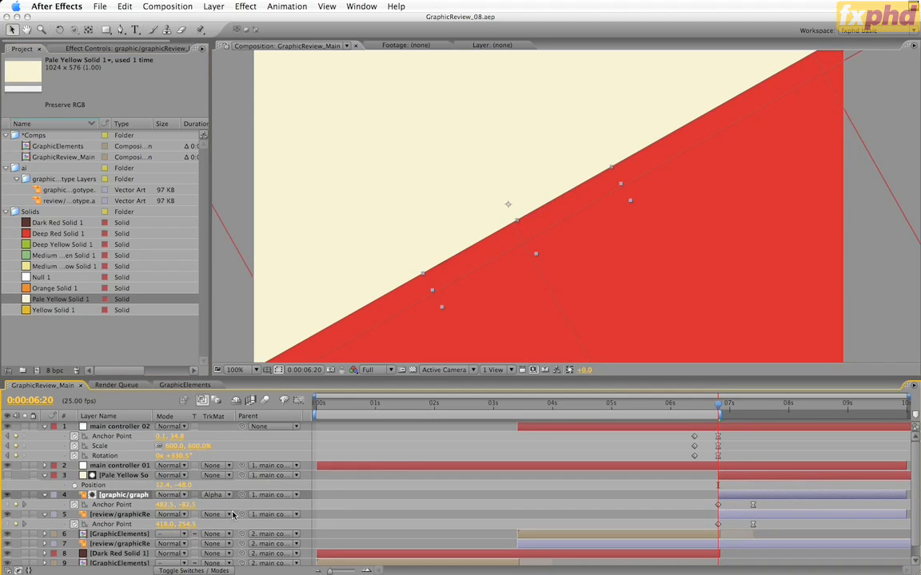
left_click_drag(717, 406, 718, 432)
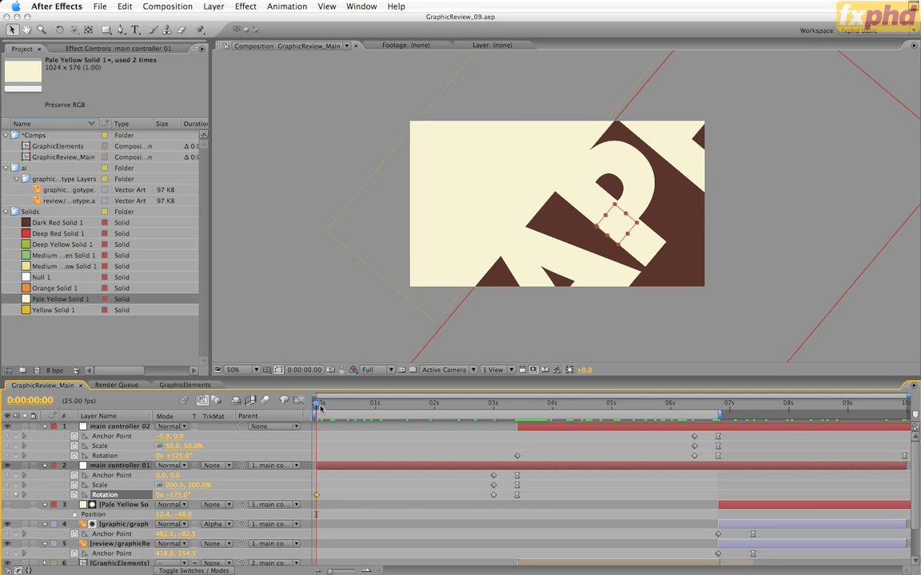
Step: Scrub to 0:00:06:20, identify the lower review logotype by toggling its visibility, and add a Position keyframe to it
left_click_drag(313, 410, 284, 432)
left_click_drag(565, 408, 718, 419)
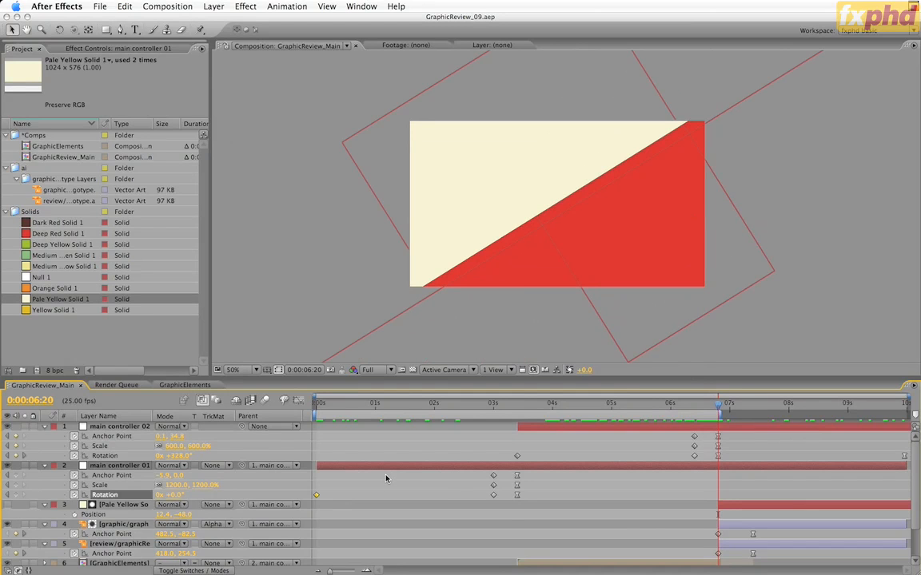
scroll(386, 478, "down", 3)
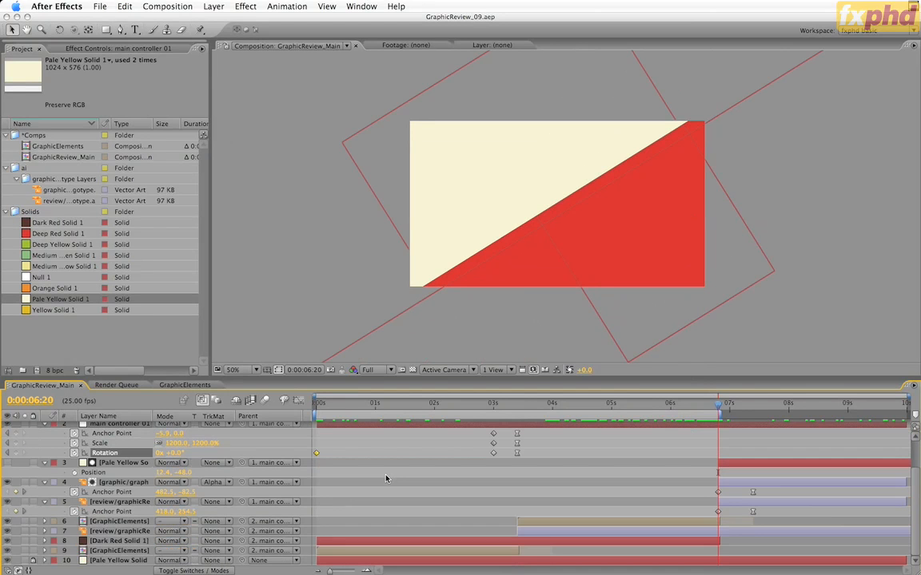
left_click(120, 530)
left_click(8, 532)
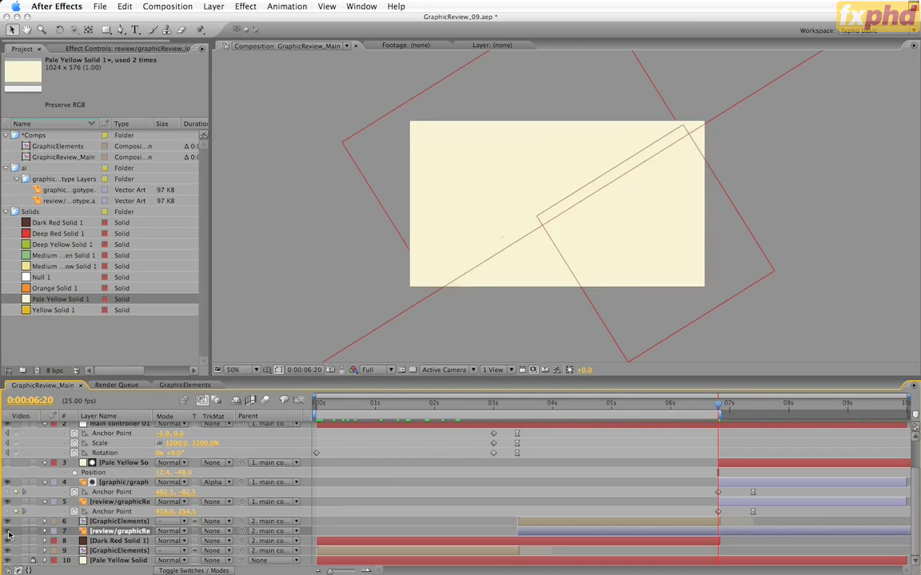
left_click(8, 532)
key("p")
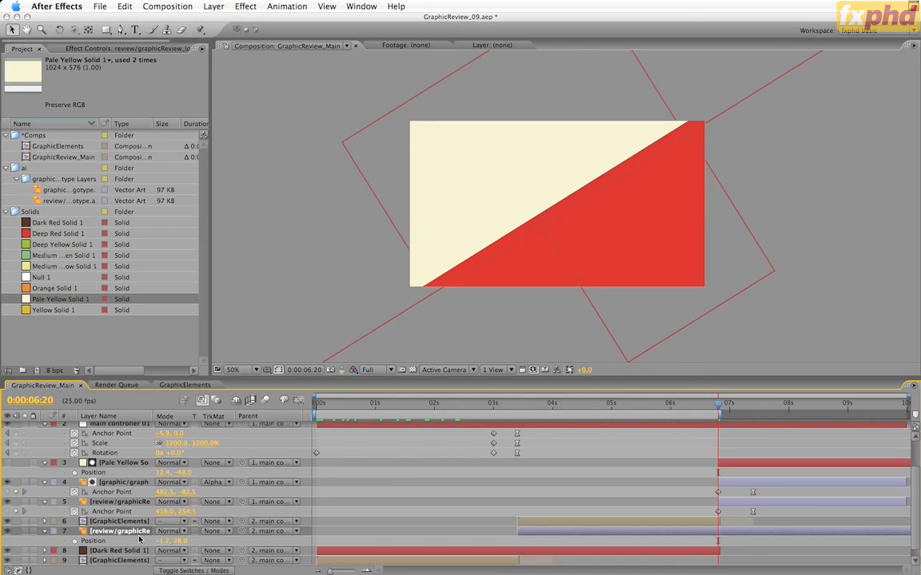
key("alt+shift+p")
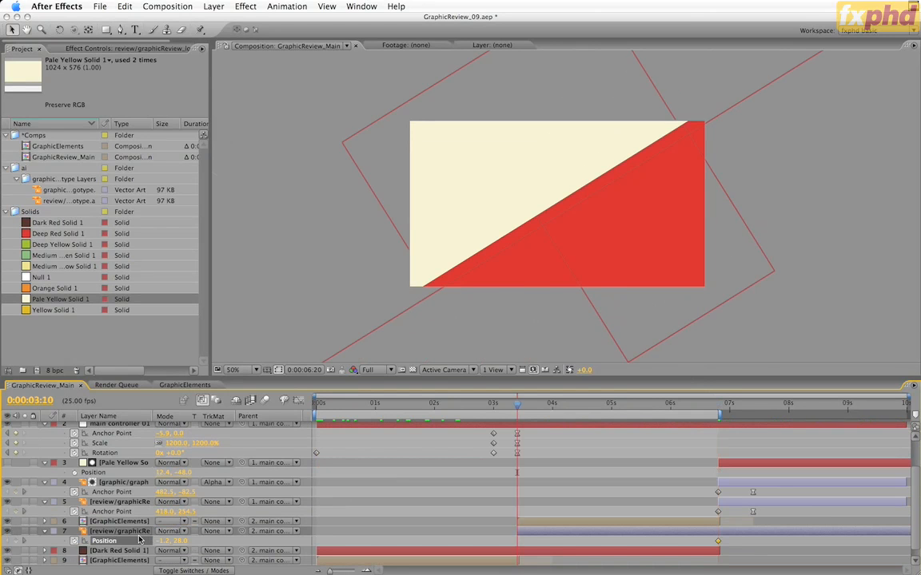
Step: Set the lower review logotype's Position to -1.2, -289.0 at 0:00:03:10 and the upper GraphicElements layer's Position to -42.2, -9.0
key("j")
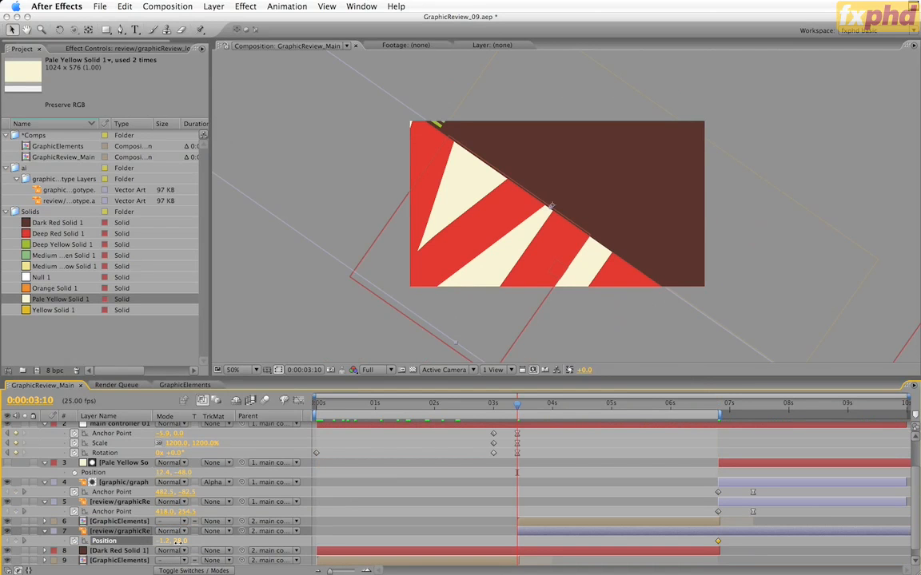
left_click_drag(175, 541, 151, 551)
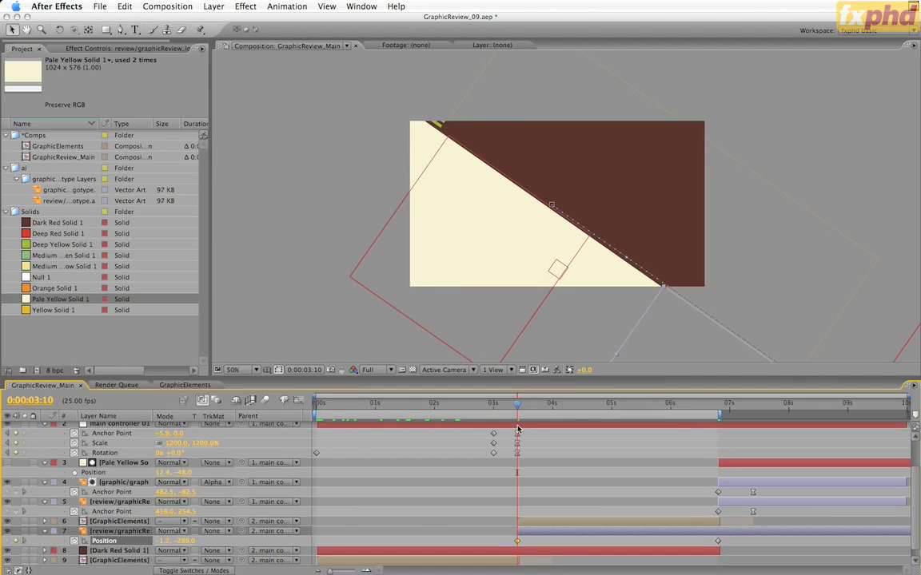
key("super+z")
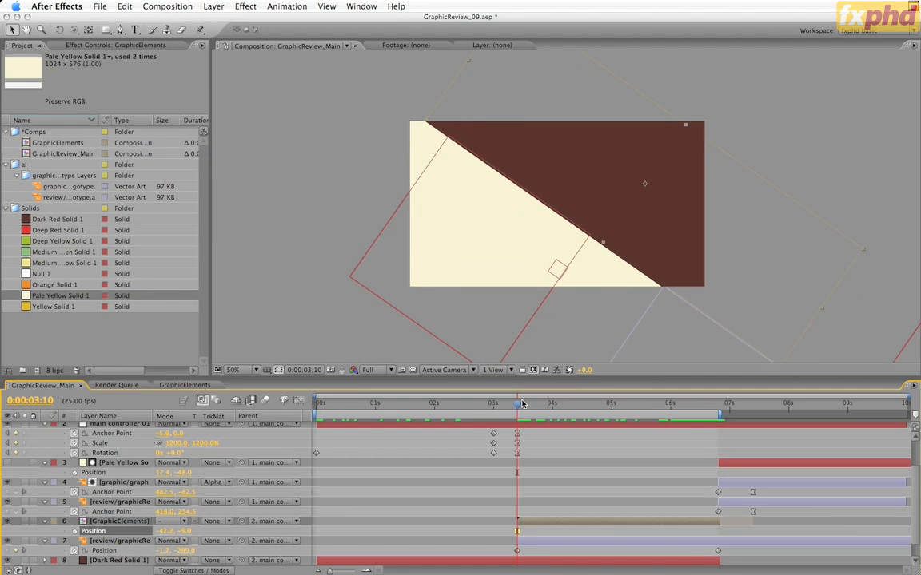
left_click_drag(518, 407, 382, 438)
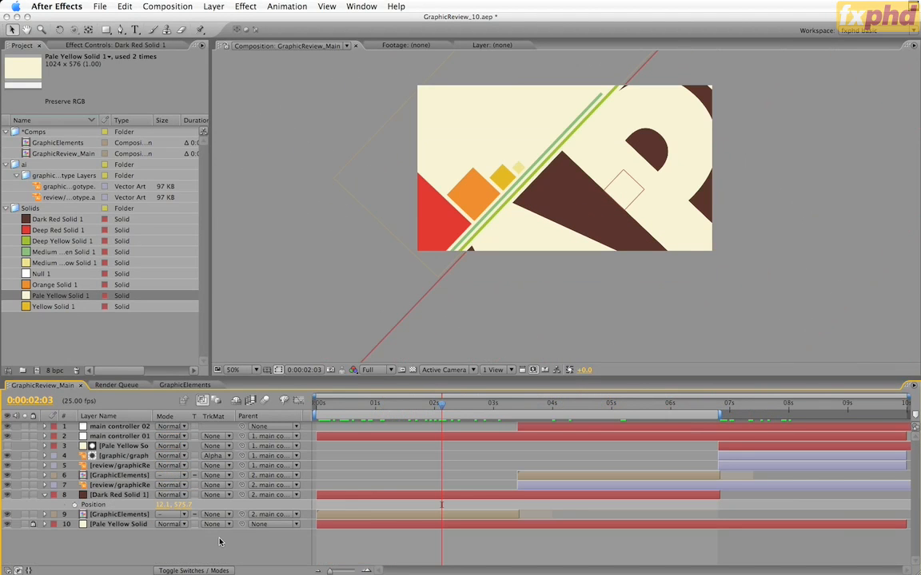
Step: Use main controller 01's keyframes to reach 0:00:03:10 and add a Position keyframe to Dark Red Solid 1 there
left_click(145, 497)
key("s")
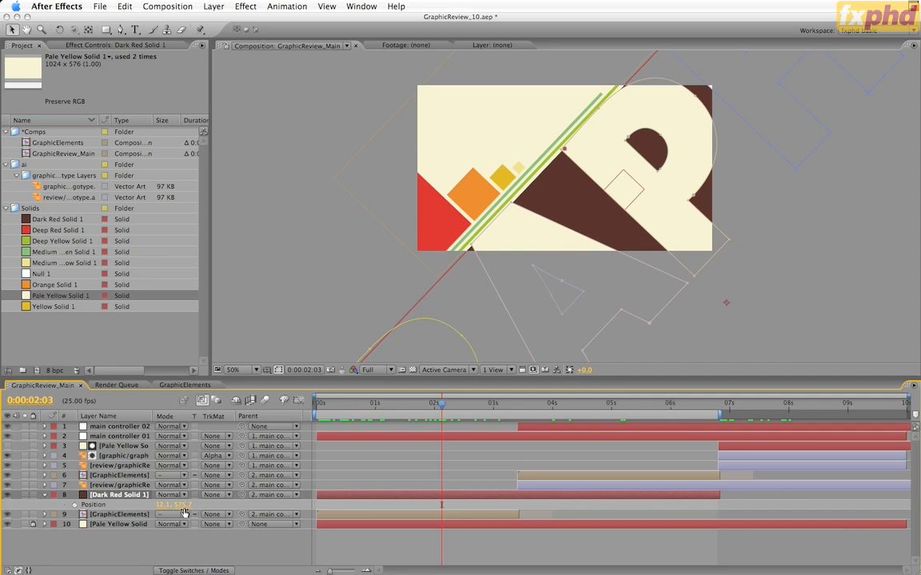
key("p")
left_click(496, 437)
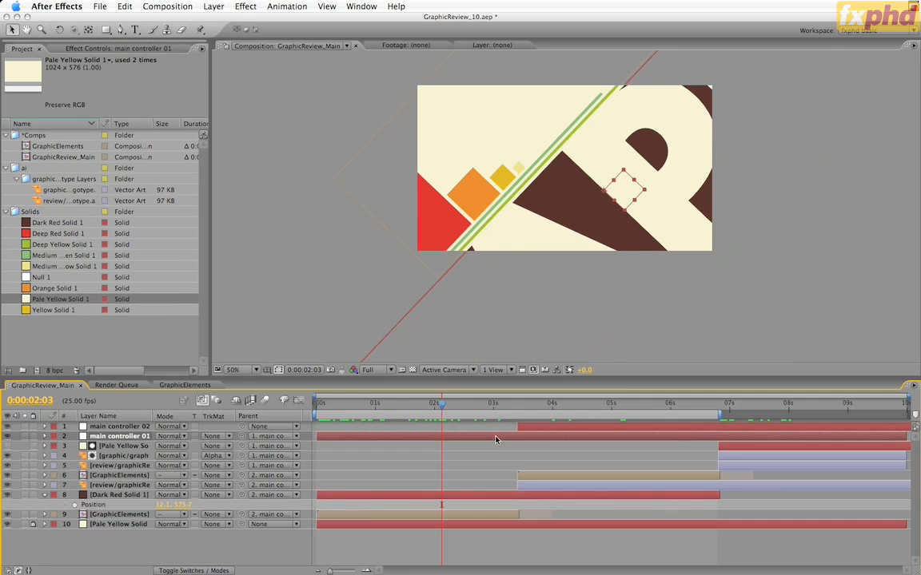
key("u")
key("k")
key("k")
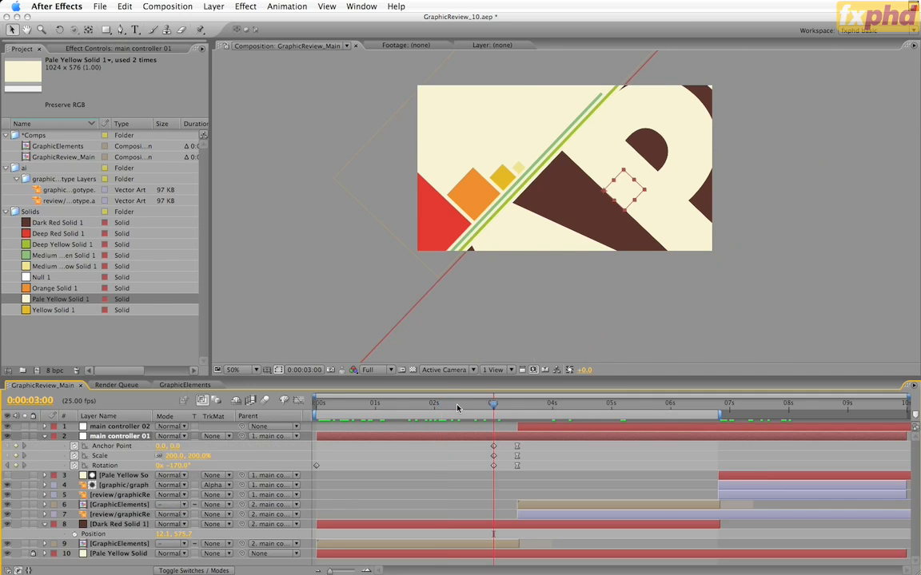
left_click(490, 525)
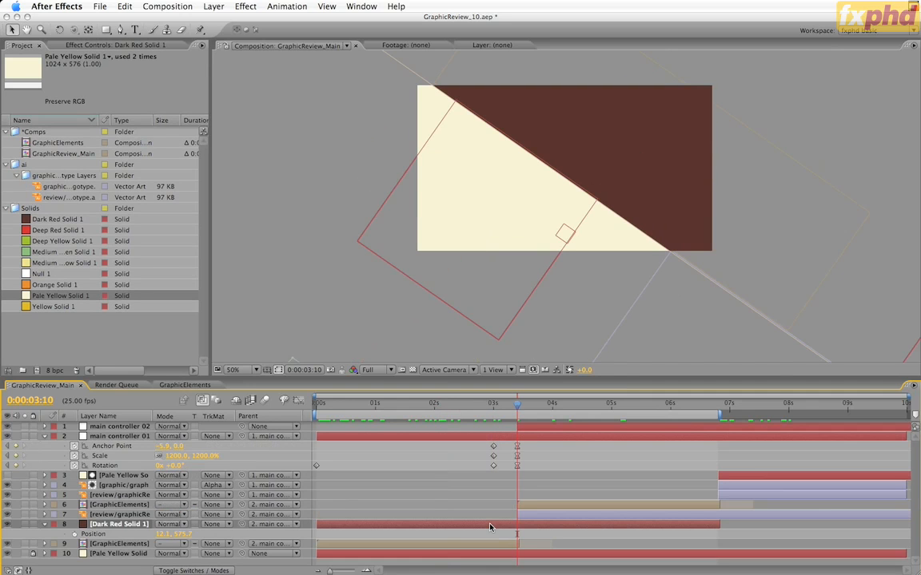
key("alt+shift+p")
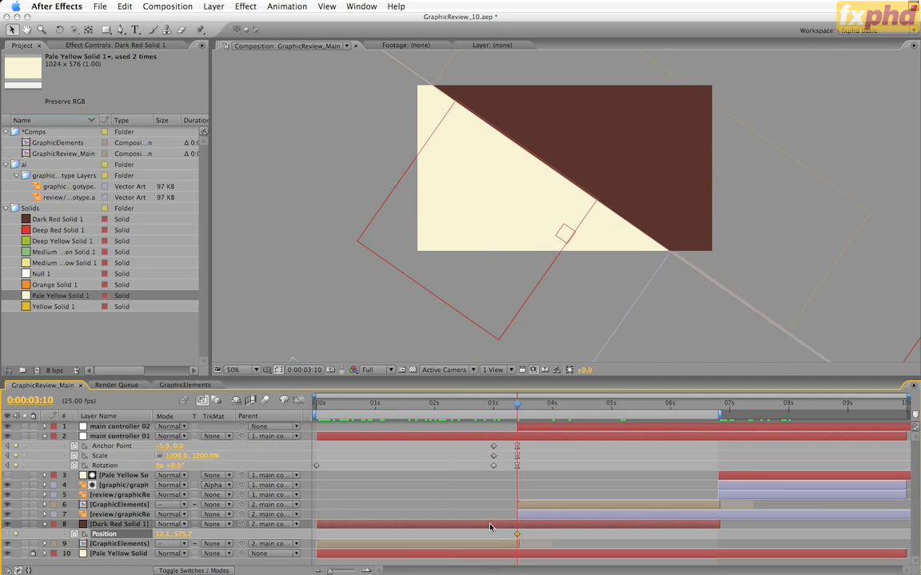
Step: Set Dark Red Solid 1's Position to 1101.1, 575.7 at 0:00:00:00 and scrub through the resulting motion
key("Home")
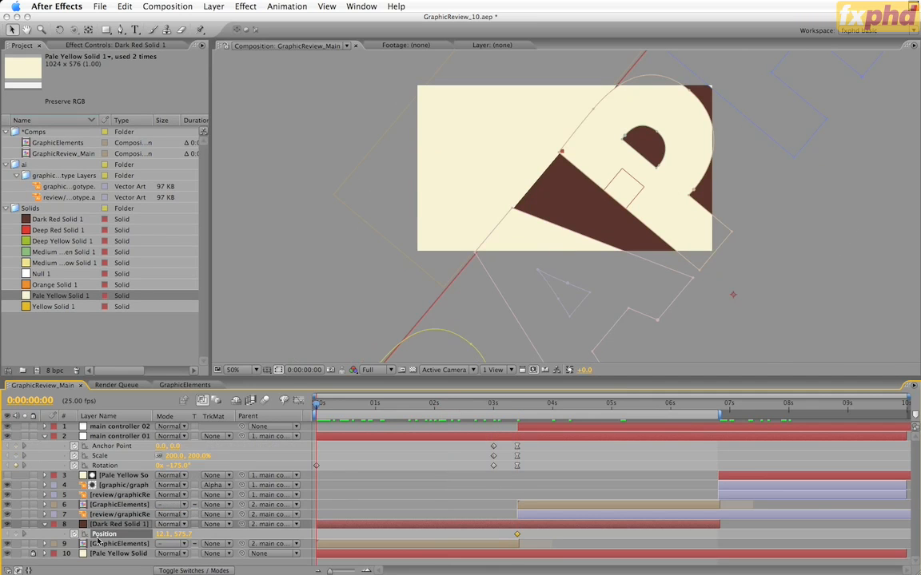
left_click_drag(173, 537, 497, 440)
key("super+z")
left_click_drag(609, 410, 666, 415)
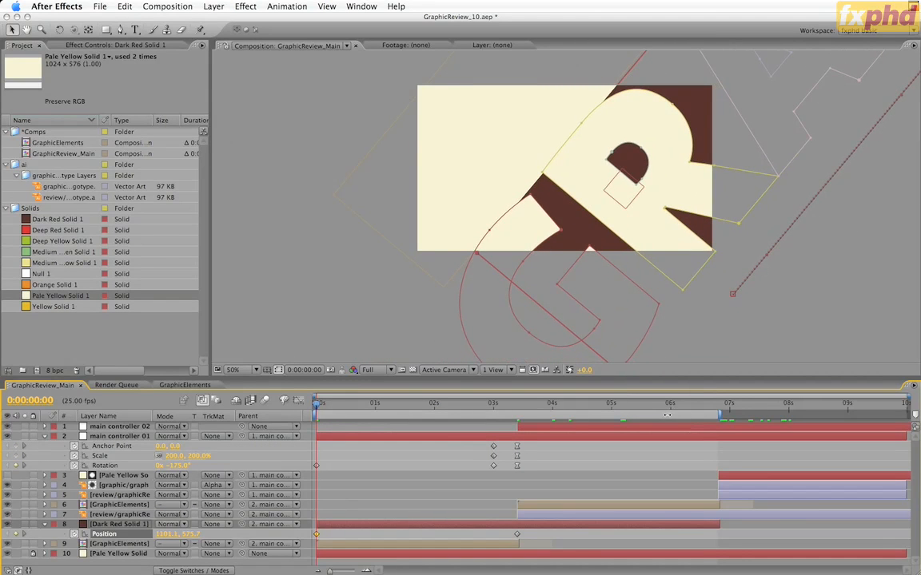
left_click_drag(327, 406, 317, 454)
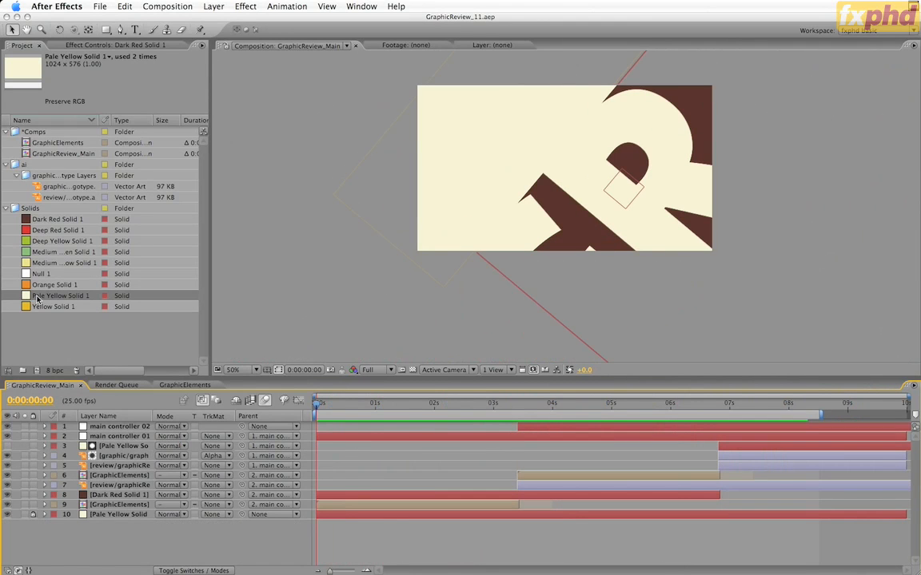
Step: Add Pale Yellow Solid 1 as the top layer and give it an inverted elliptical mask filling the frame
left_click_drag(37, 297, 115, 429)
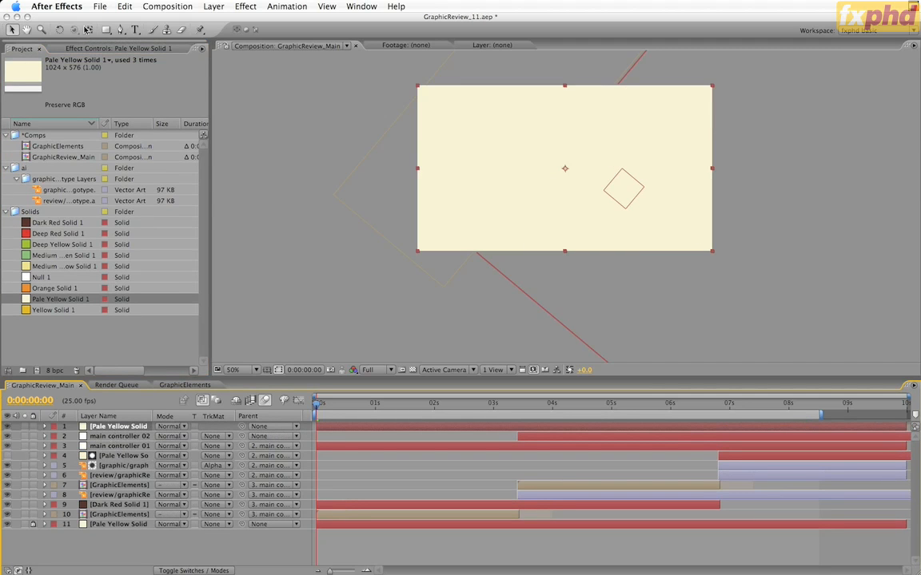
left_click(105, 29)
left_click_drag(104, 30, 120, 51)
double_click(108, 30)
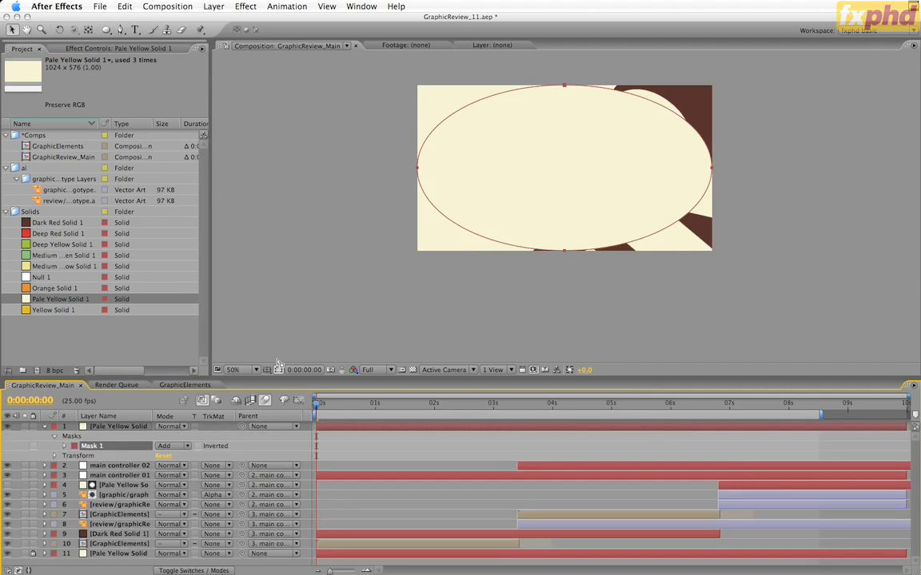
left_click(198, 447)
Step: Set the elliptical mask's feather to 400 pixels and the top solid layer's opacity to 20%
key("f")
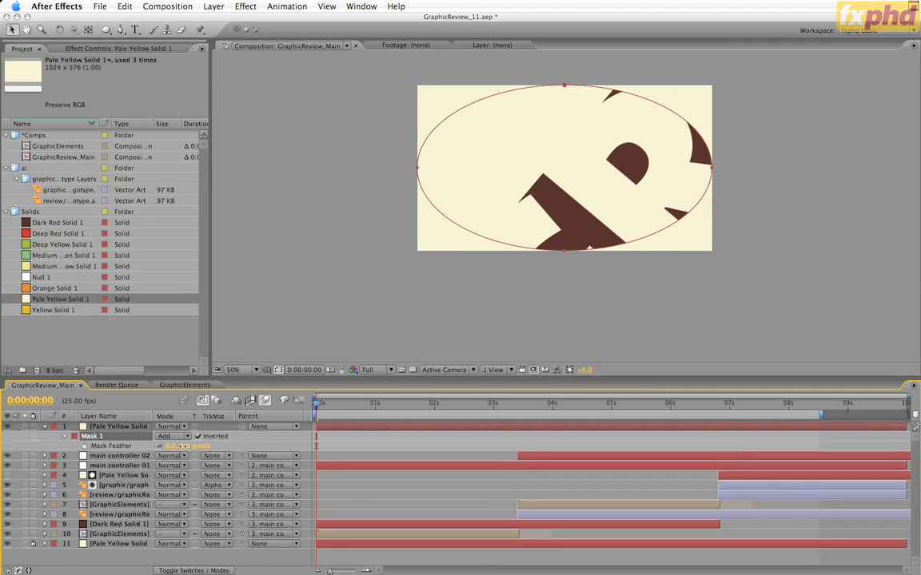
type("400")
key("Return")
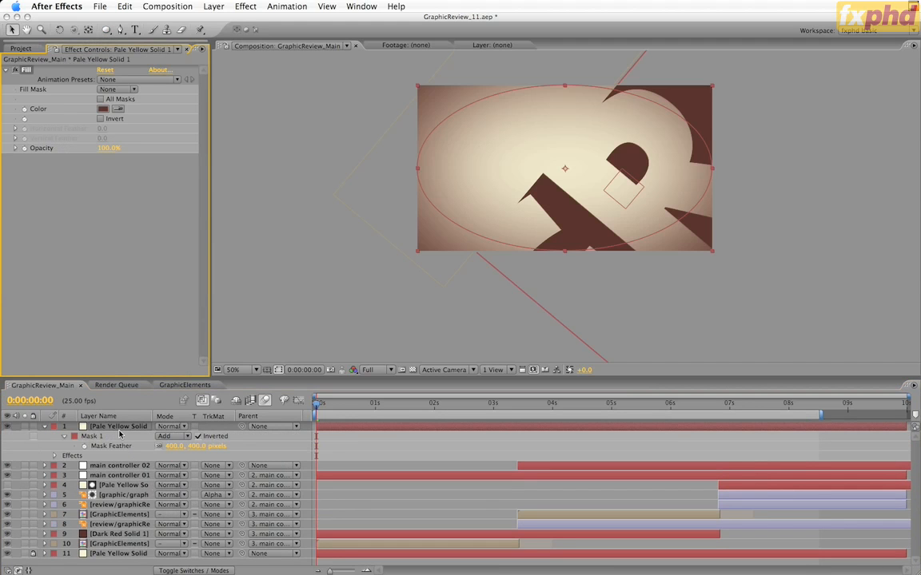
key("t")
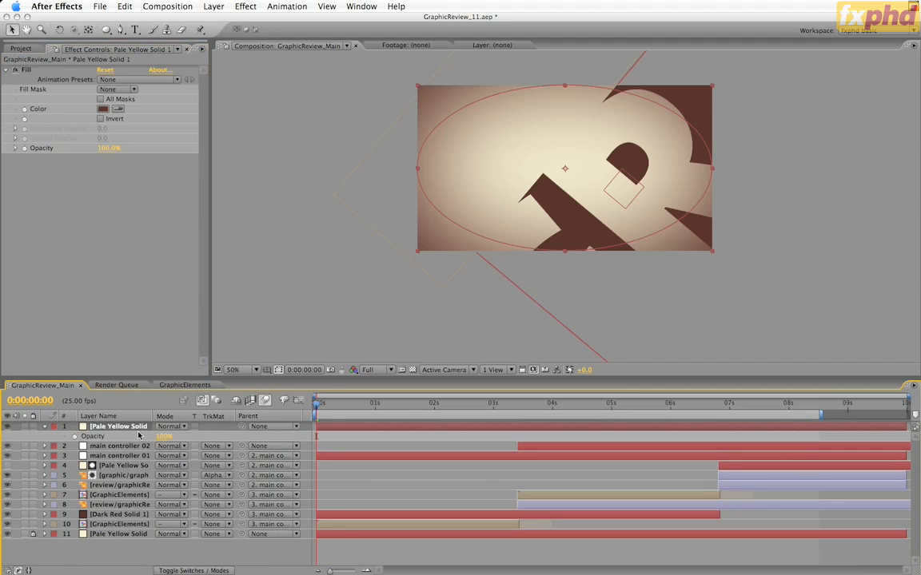
key("Return")
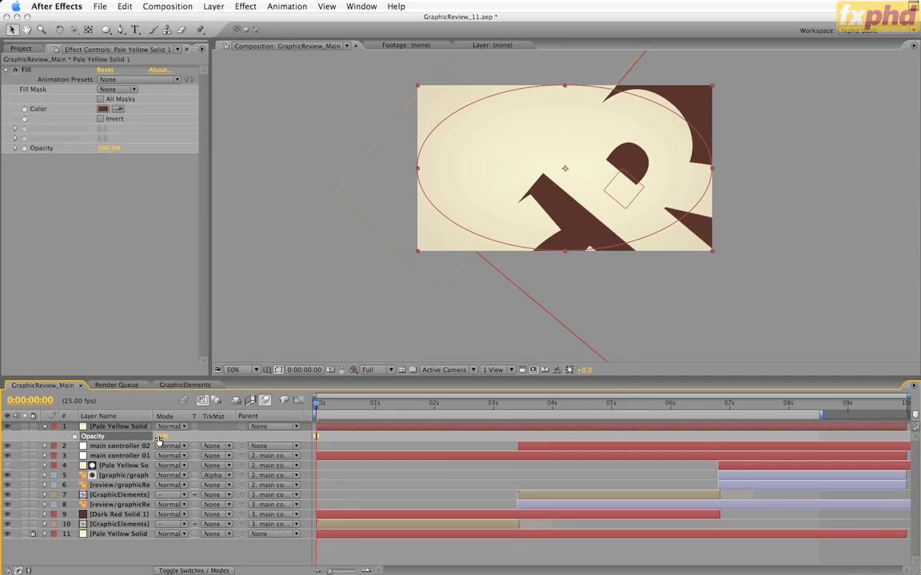
Step: Create a new composition from GraphicReview_Main and rename it GraphicReview_PAL
left_click(24, 50)
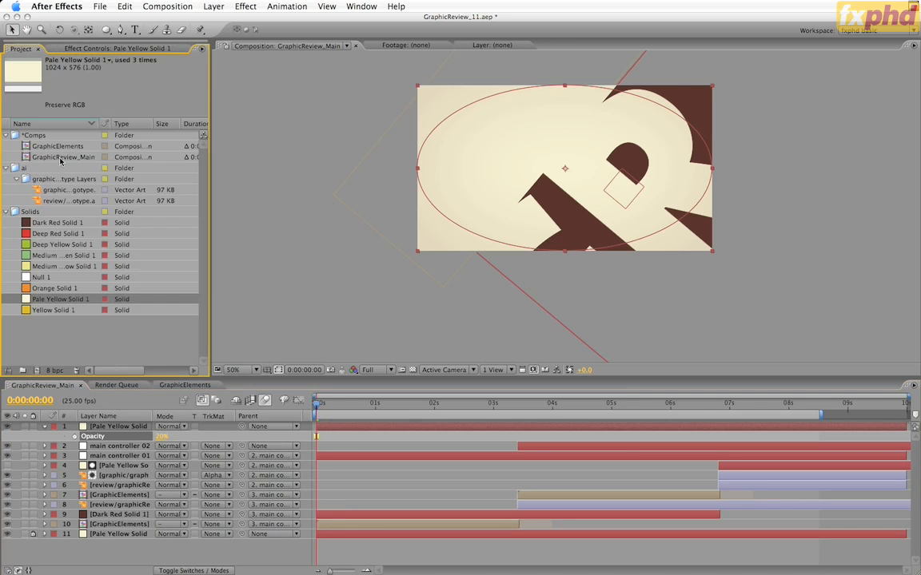
left_click(58, 157)
left_click_drag(45, 368, 36, 370)
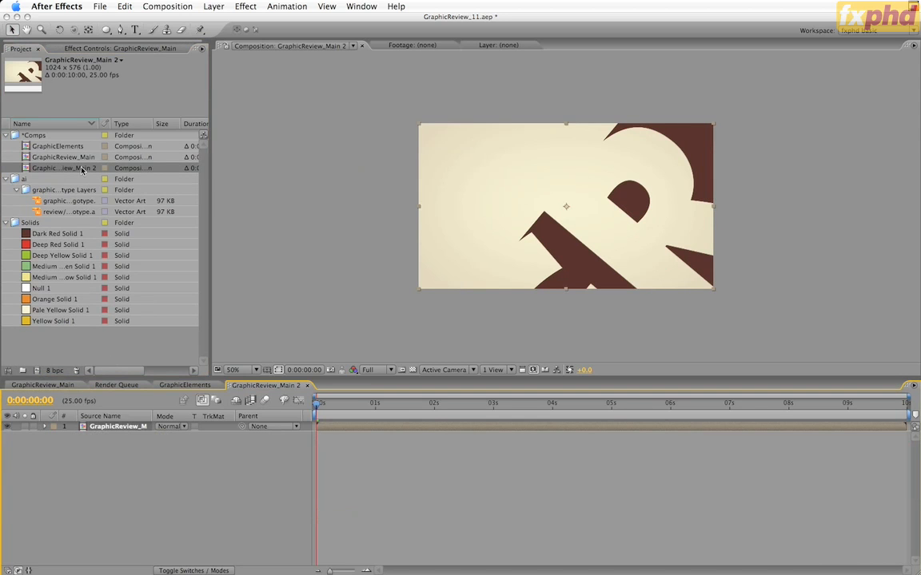
key("Return")
left_click(81, 169)
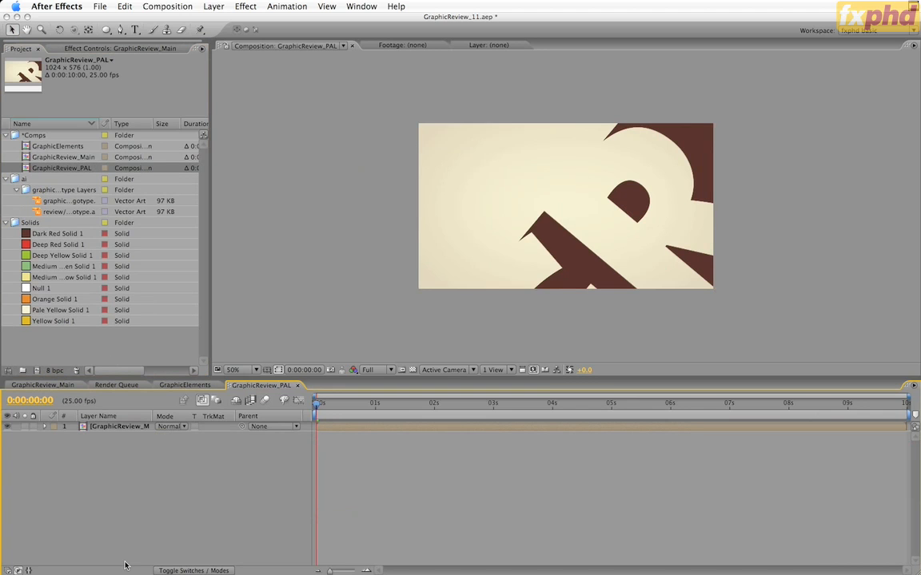
Step: Change the GraphicReview_PAL composition settings to the PAL D1/DV Widescreen preset
key("super+k")
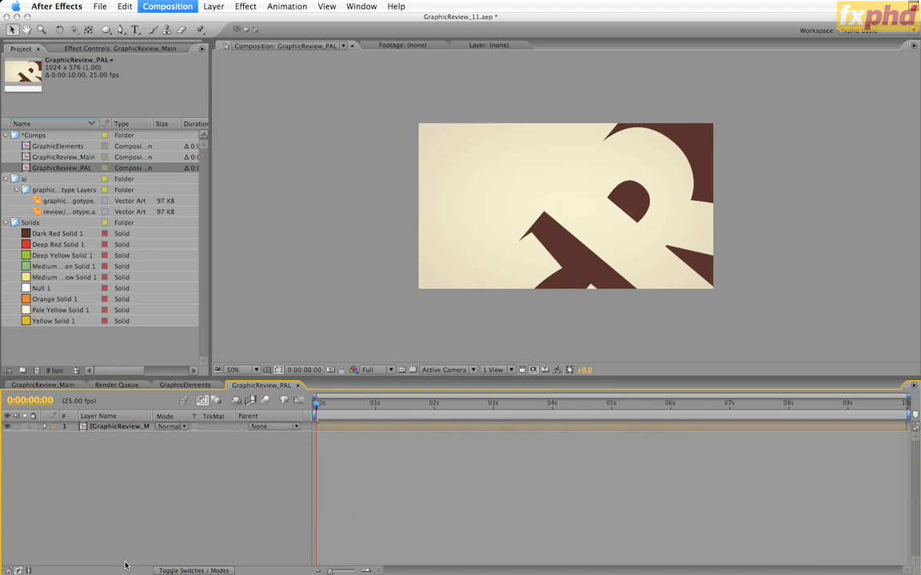
left_click(399, 183)
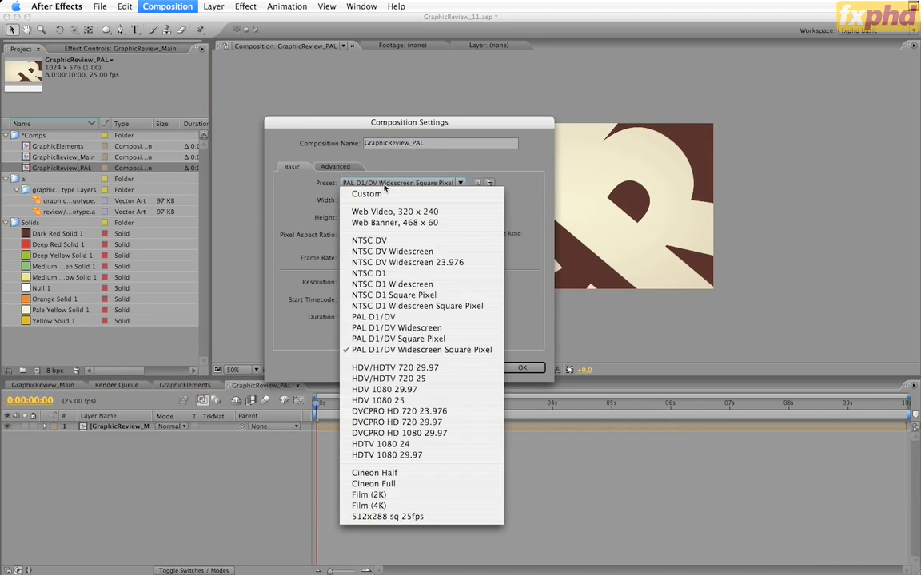
left_click(415, 328)
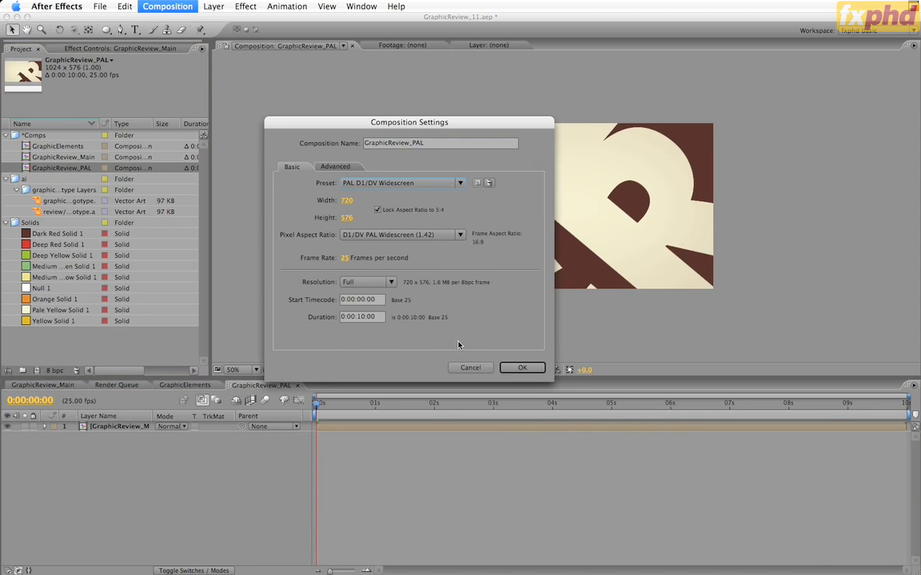
left_click(520, 368)
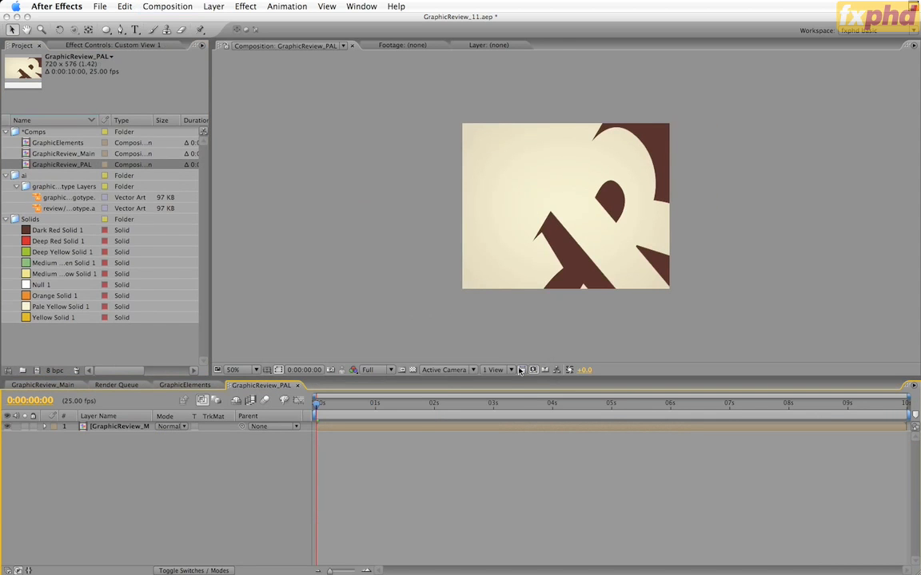
Step: Apply the Box Blur effect to the GraphicReview_Main layer in the GraphicReview_PAL composition
left_click(416, 426)
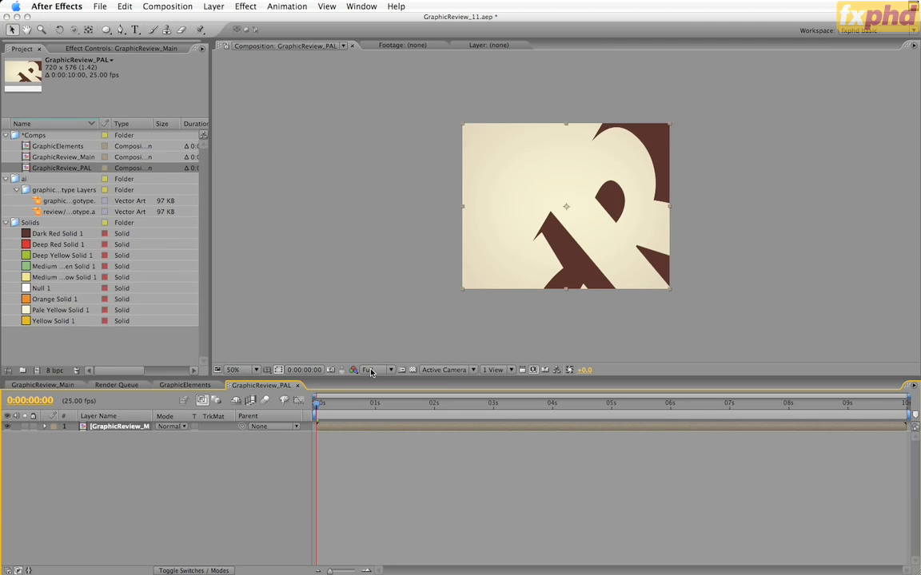
left_click(243, 6)
mouse_move(271, 82)
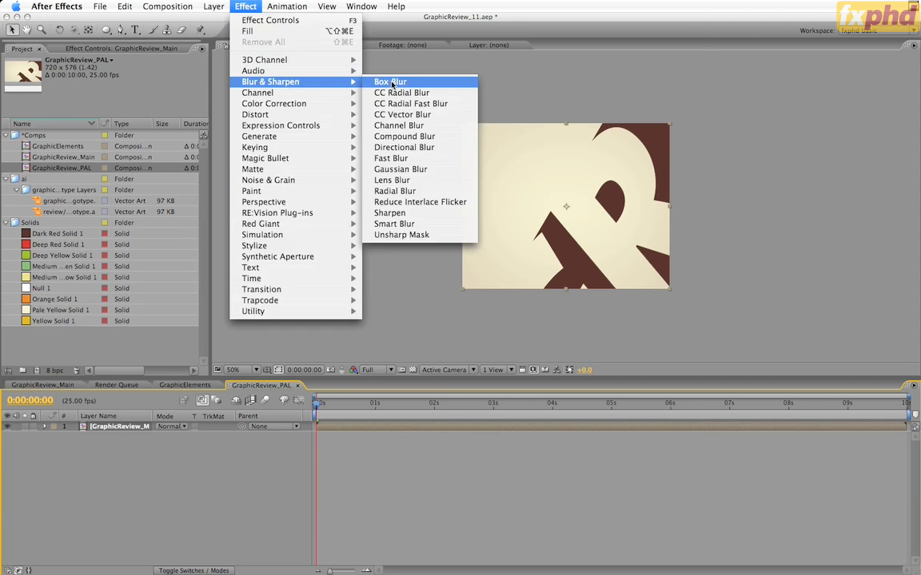
left_click(387, 82)
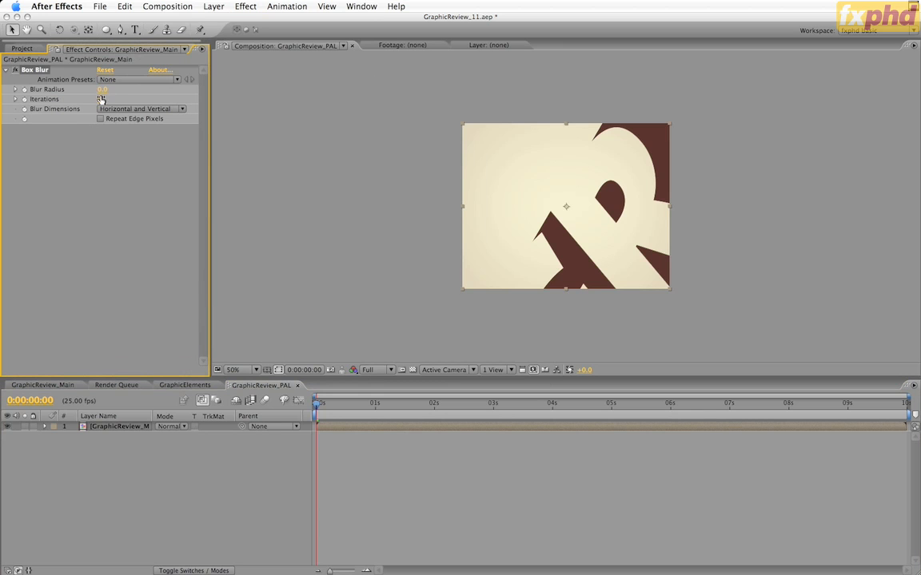
Step: Set the Box Blur radius to 0.7, iterations to 2 and blur dimensions to Vertical
left_click(101, 89)
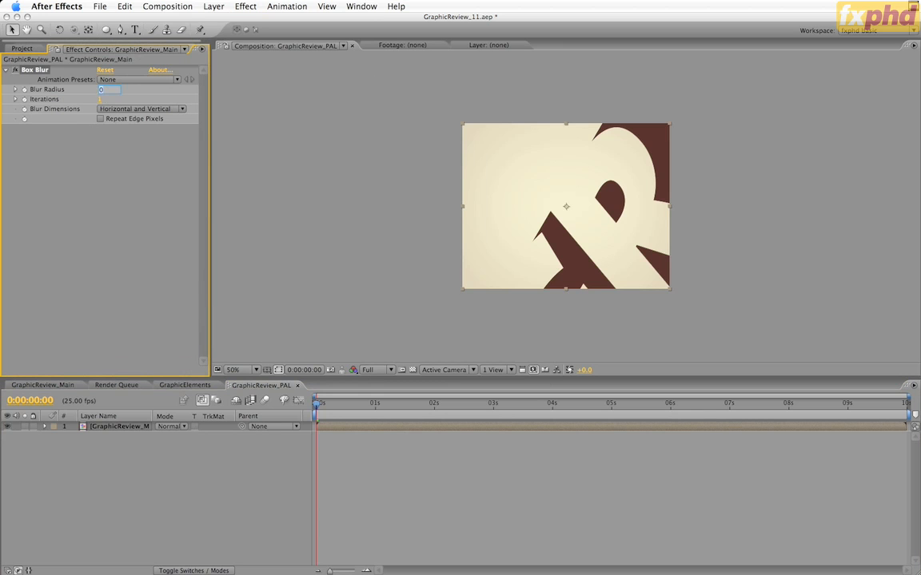
type("6.7")
key("Return")
left_click(100, 99)
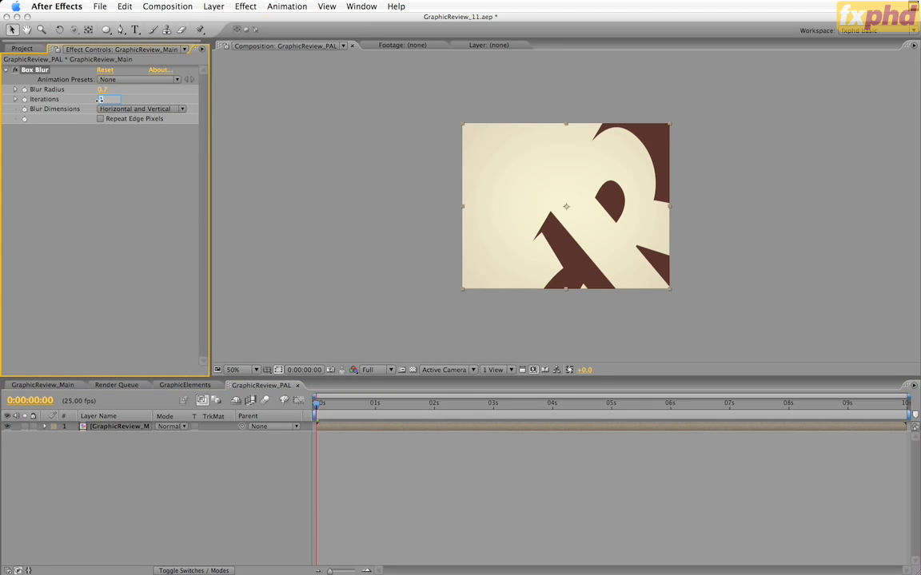
type("2")
left_click(140, 109)
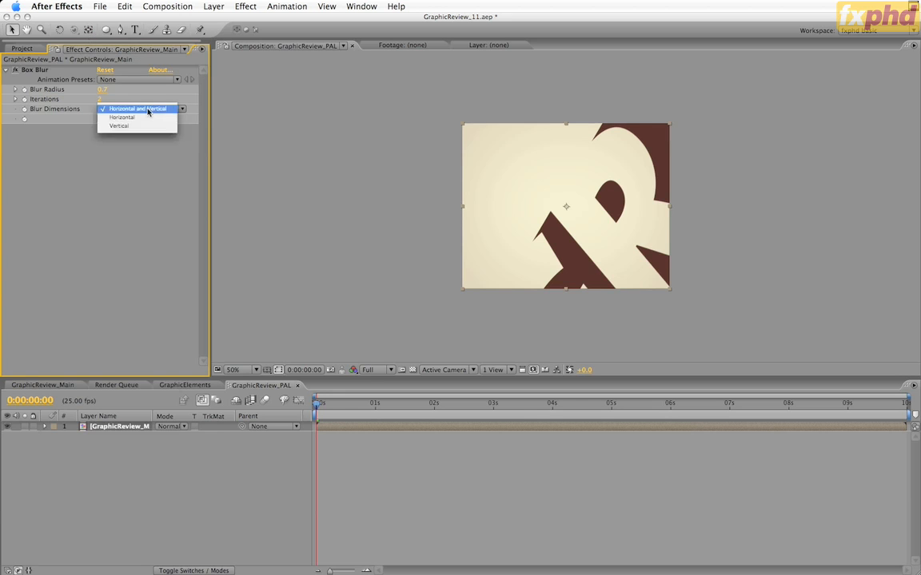
left_click(142, 130)
Step: Examine the vertical blur on the letter edges at 200% magnification and add GraphicReview_PAL to the render queue
key("period")
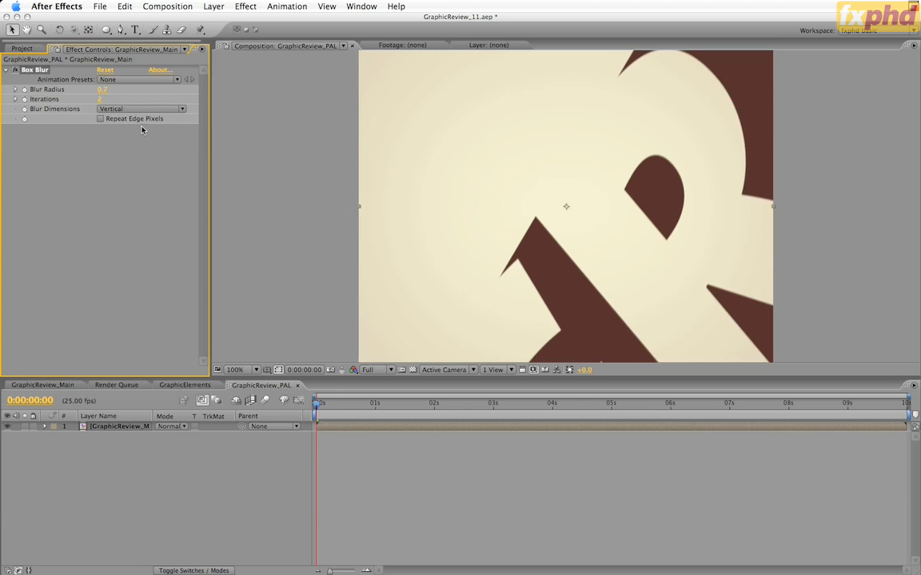
key("period")
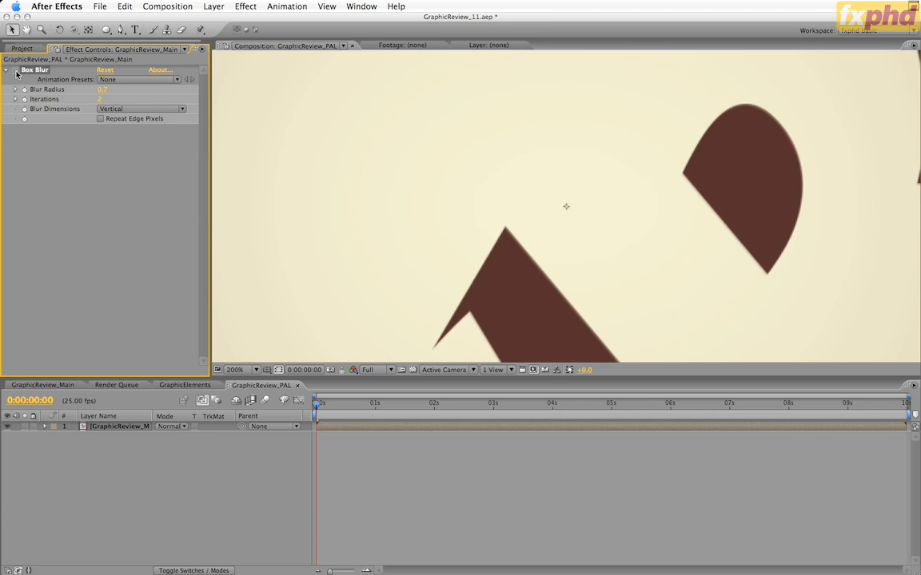
key("comma")
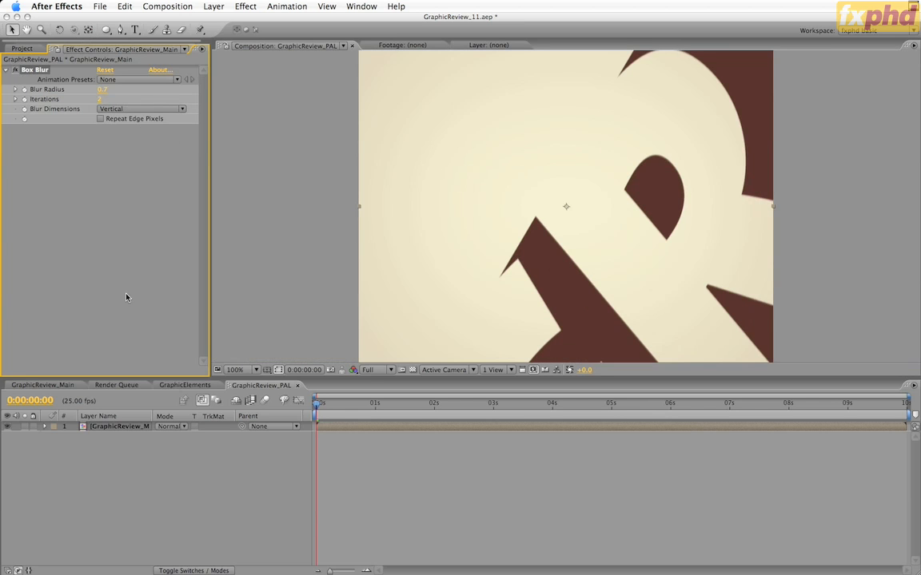
left_click(205, 498)
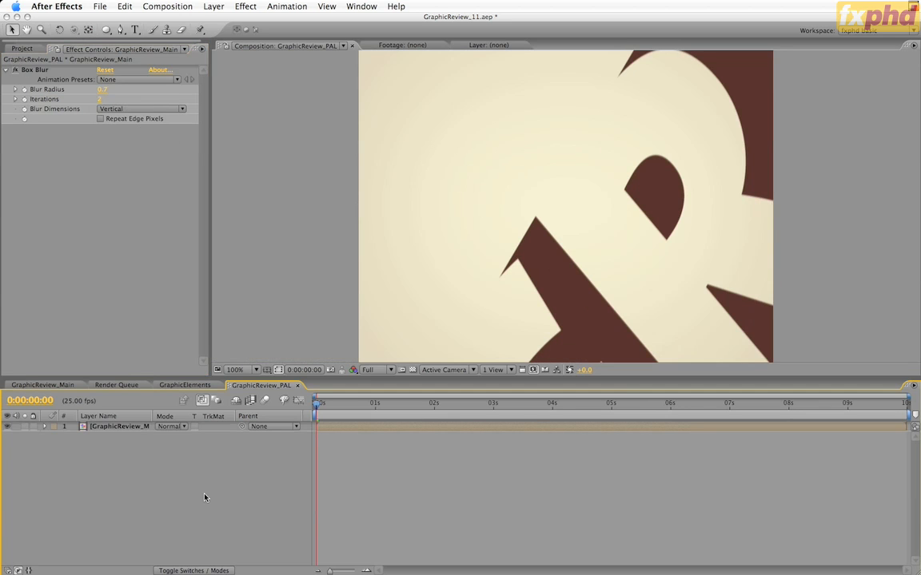
key("ctrl+m")
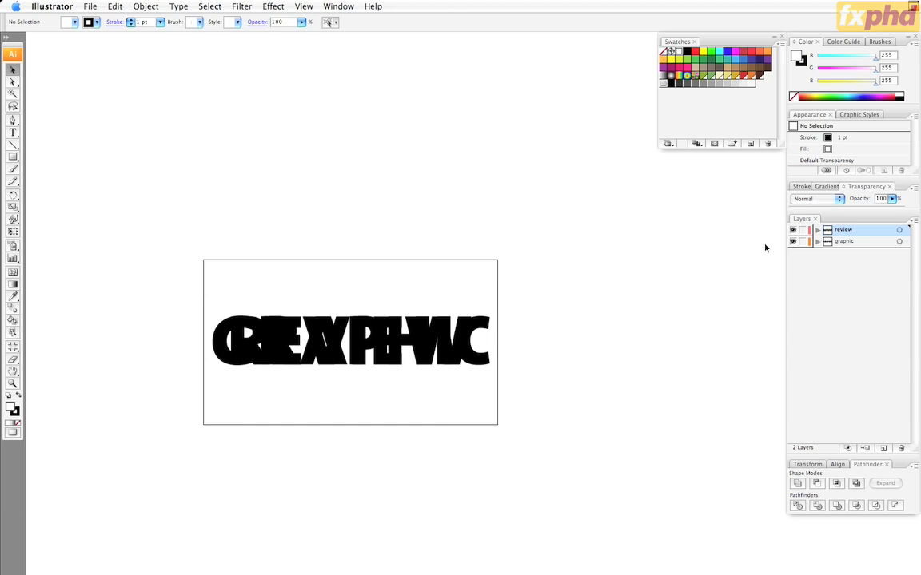
Step: In Illustrator, toggle the graphic layer's visibility in graphicReview_logotype.ai and close the document without saving
left_click(792, 241, "alt")
left_click(791, 241, "alt")
left_click(792, 241)
left_click(792, 241)
key("super+w")
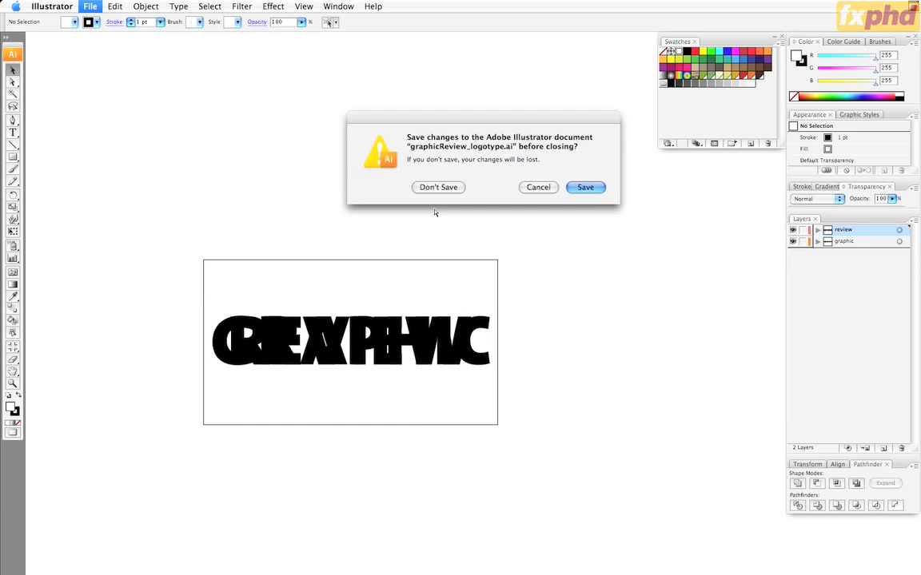
left_click(438, 187)
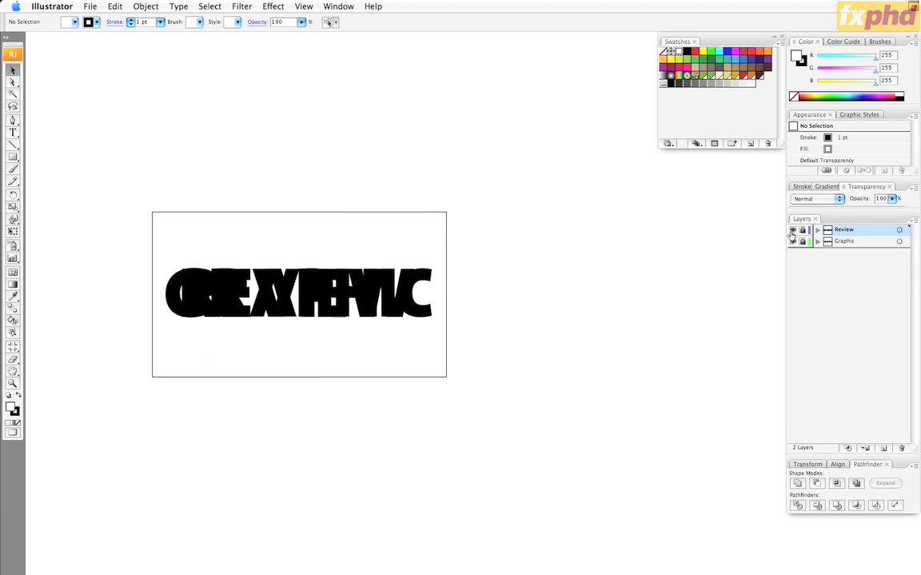
Step: Inspect the Review and Graphic lettering of the revised logotype separately by toggling each layer's visibility
left_click(792, 230)
left_click(793, 230)
left_click(793, 242)
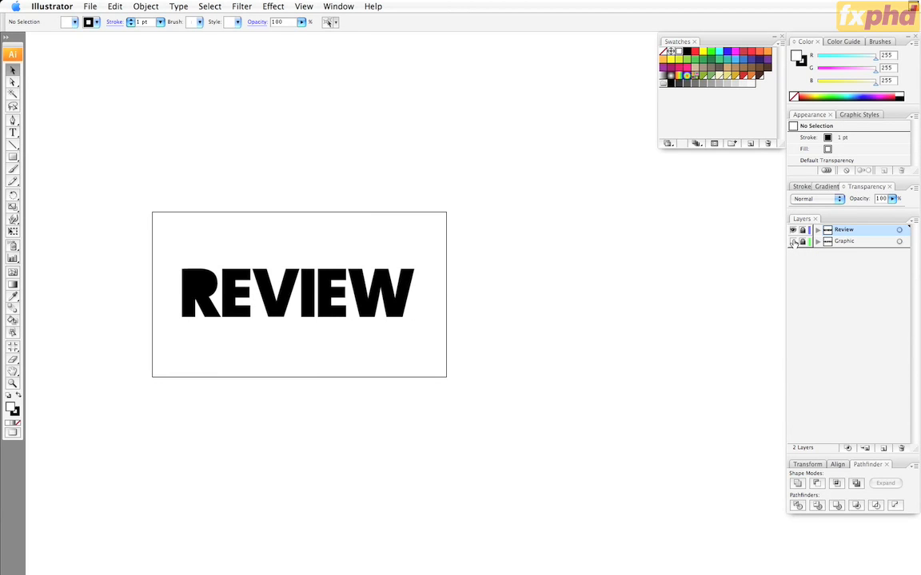
left_click(792, 242)
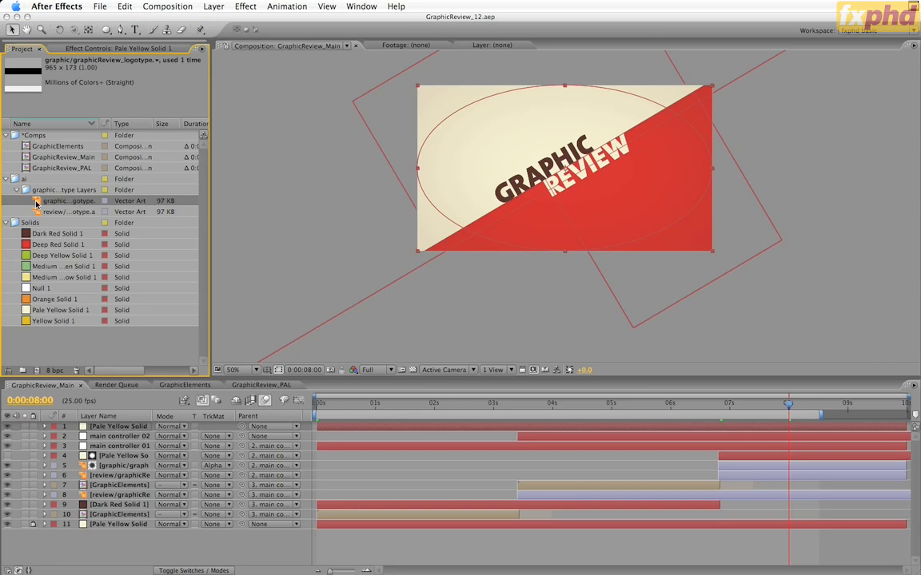
Step: Back in After Effects, replace the graphic logotype footage with the Graphic layer of graphicReview_logotype02.ai at Layer Size
key("super+h")
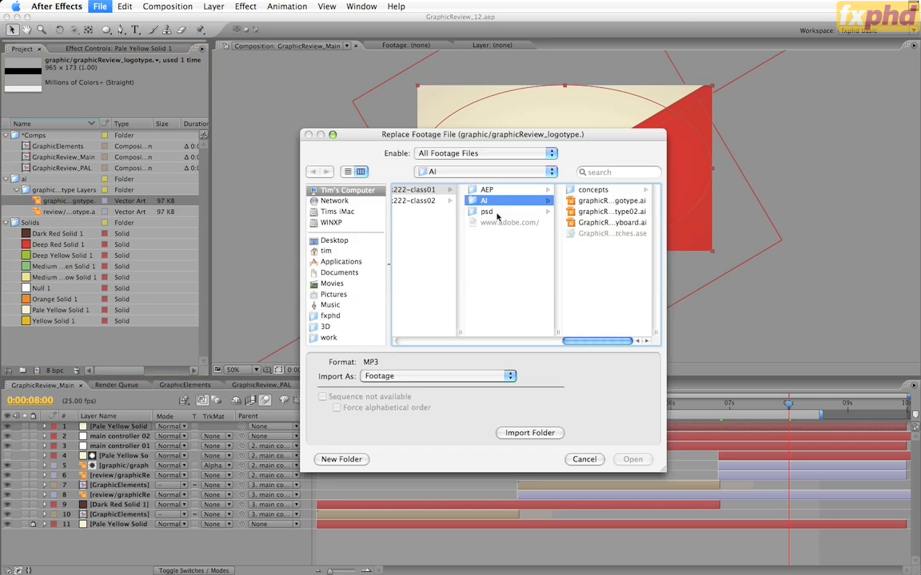
left_click(514, 211)
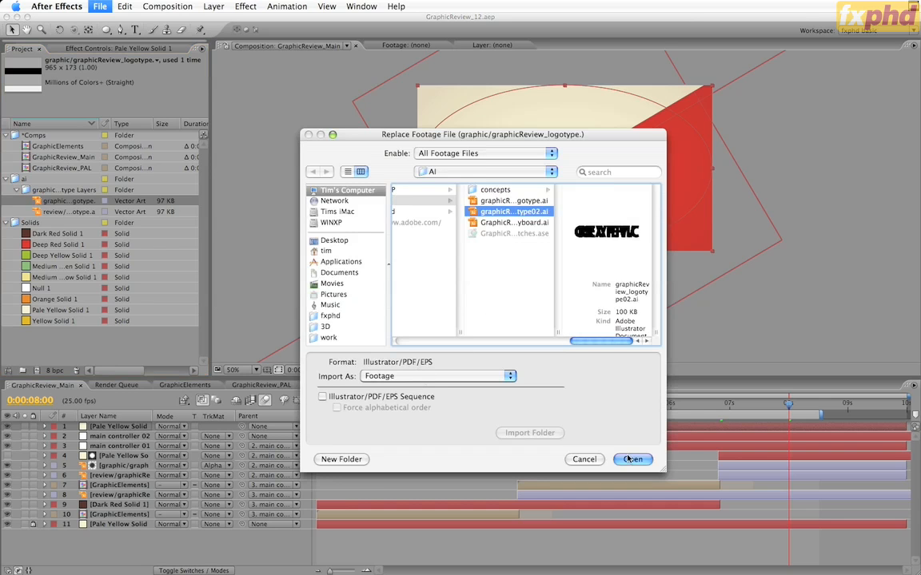
key("Return")
left_click(439, 307)
left_click(518, 308)
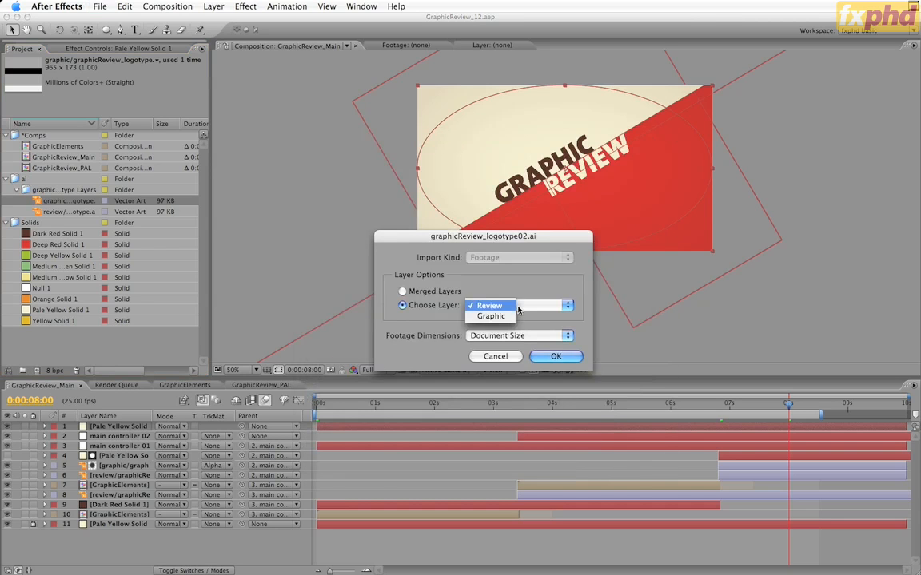
left_click(506, 320)
left_click(472, 336)
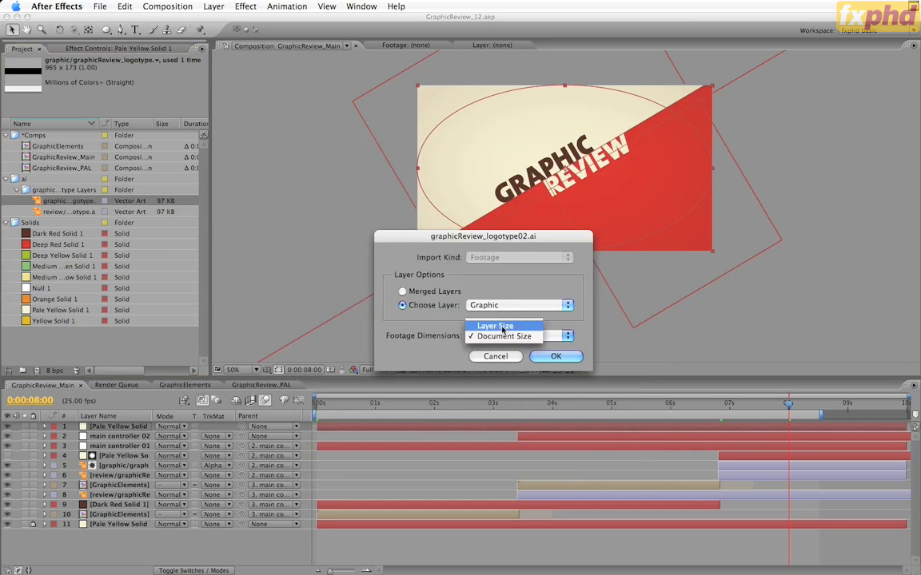
left_click(494, 322)
left_click(550, 357)
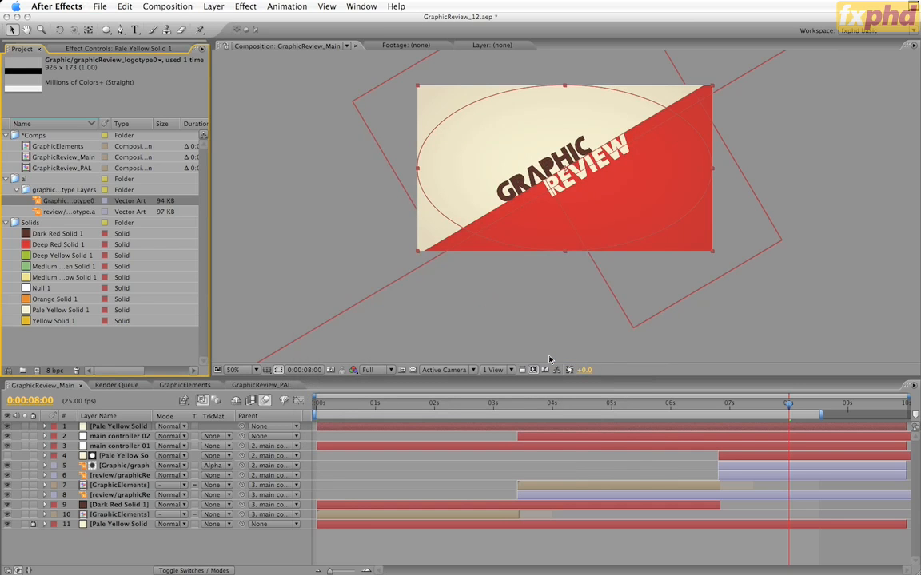
Step: Replace the review logotype footage with the Review layer of graphicReview_logotype02.ai at Layer Size
left_click(66, 212)
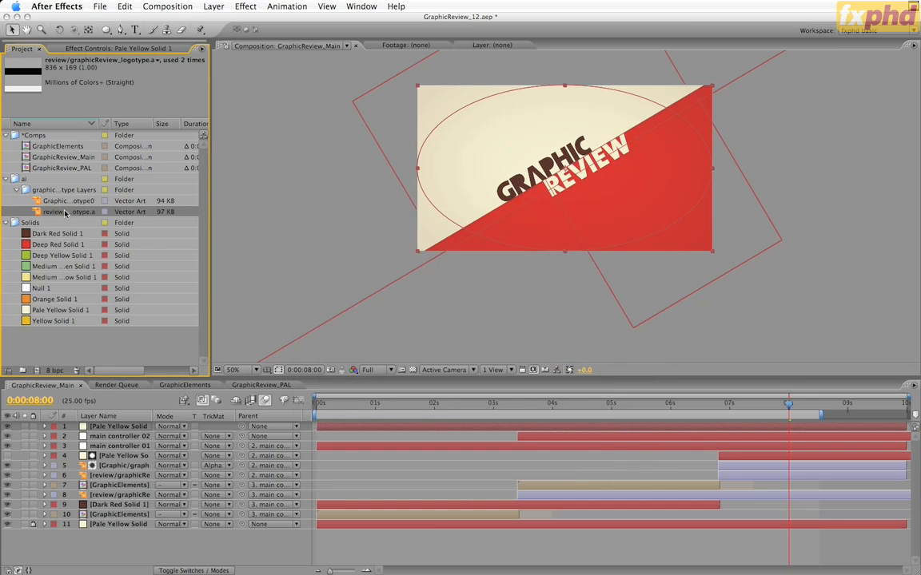
key("super+h")
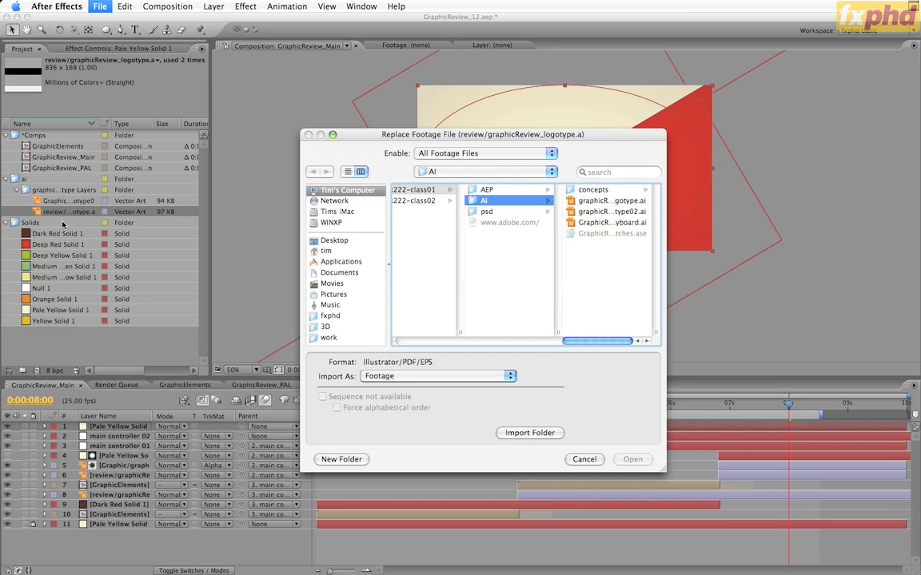
left_click(621, 208)
left_click(633, 460)
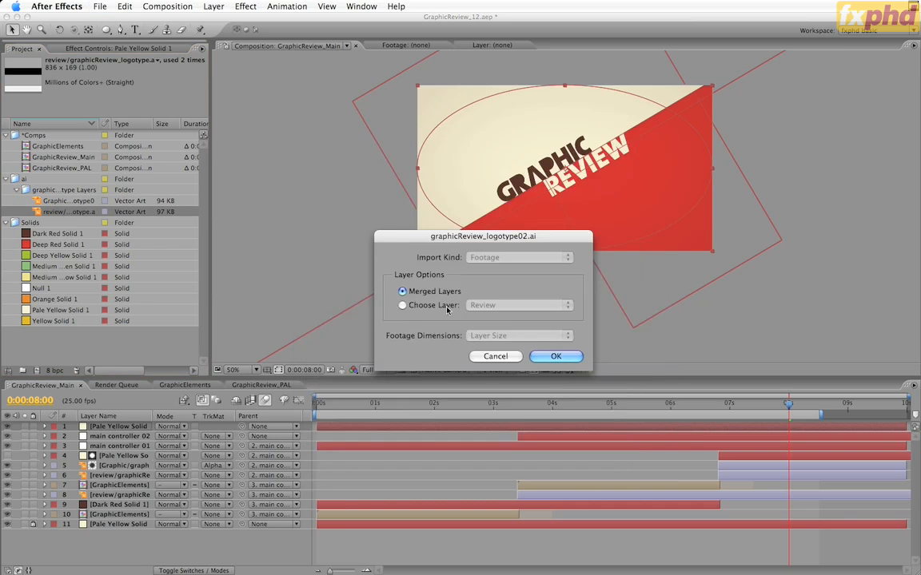
left_click(555, 357)
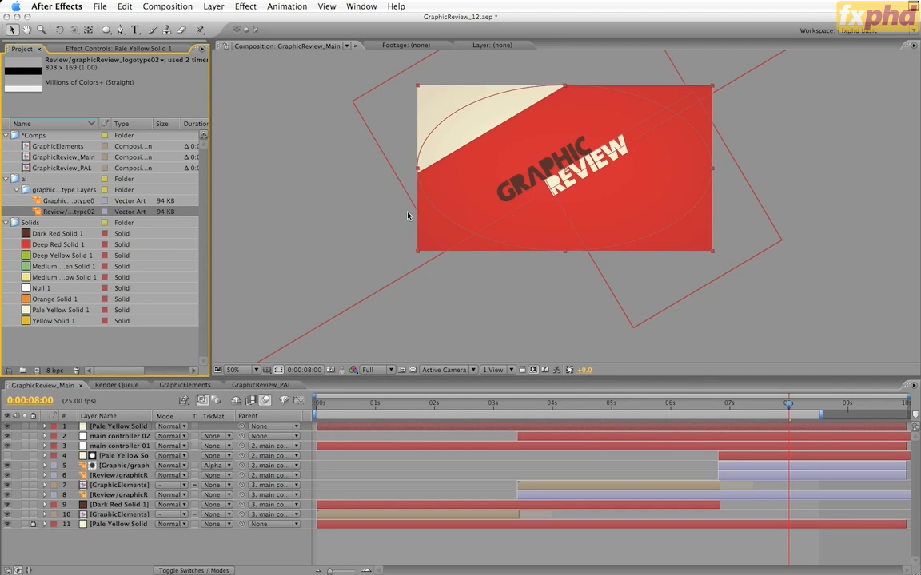
Step: Set the vertical Position of Review layer 8 to 31.4 at its 0:00:06:20 keyframe in GraphicReview_Main
key("super+Tab")
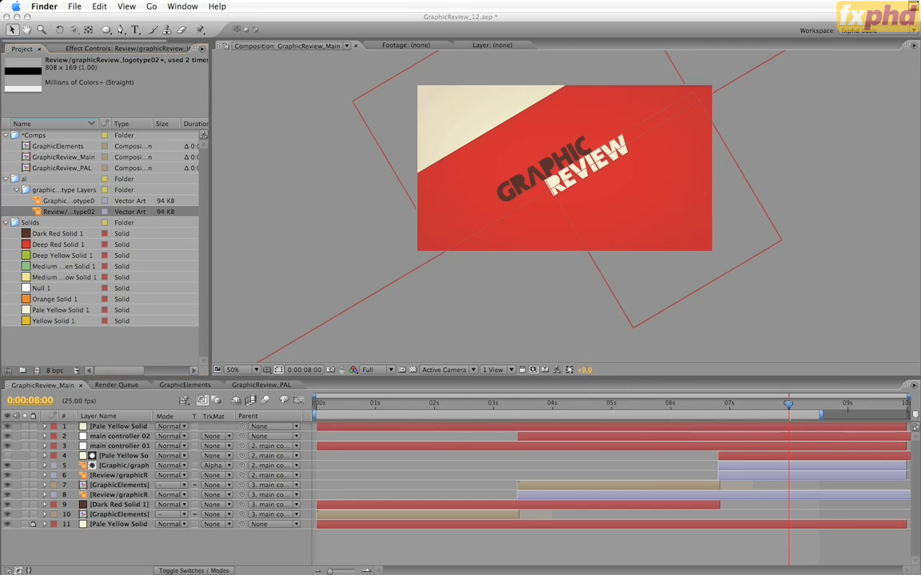
left_click(139, 496)
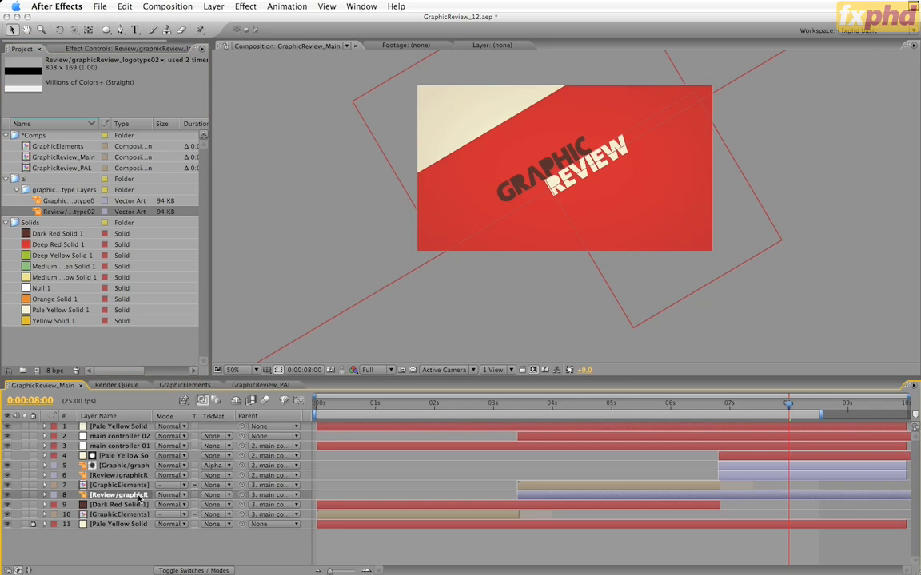
key("p")
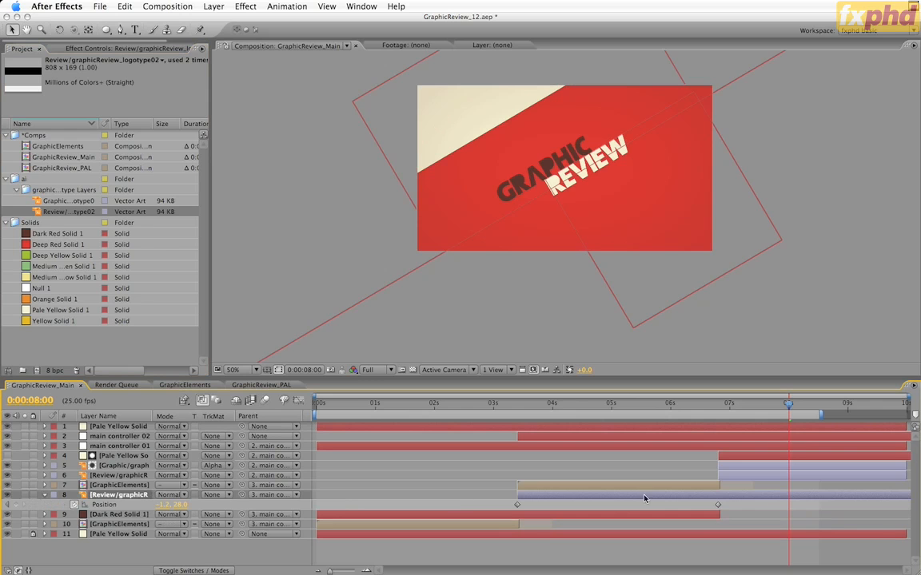
key("j")
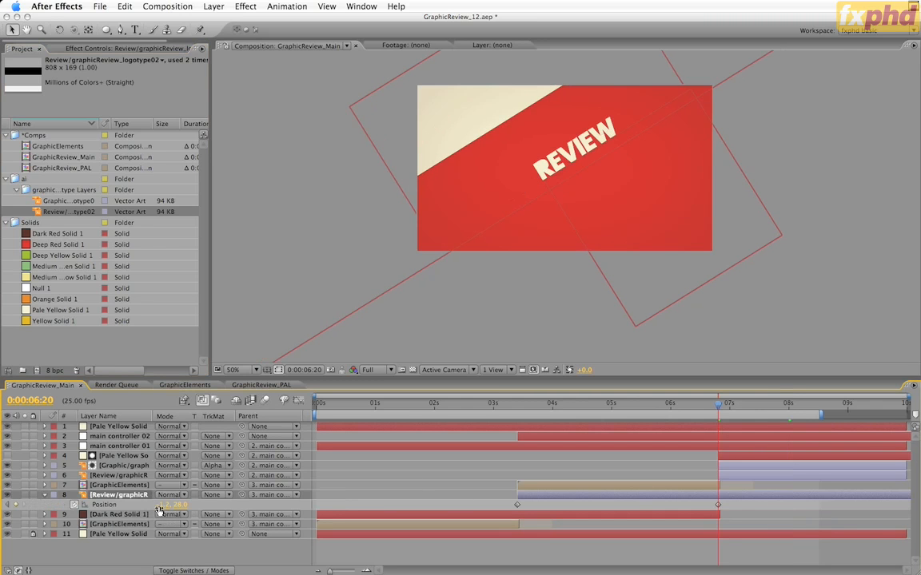
key("period")
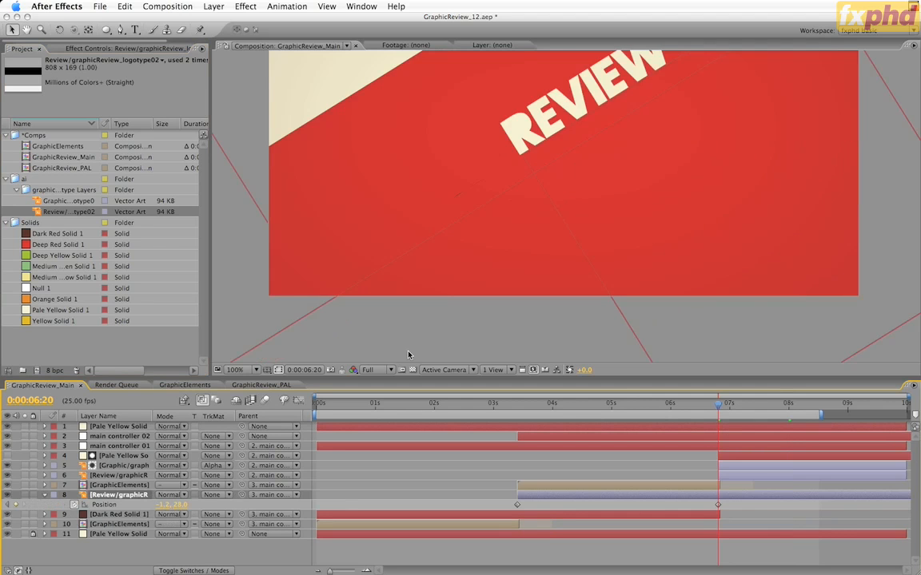
key("space")
left_click_drag(571, 142, 521, 228)
left_click_drag(179, 505, 197, 508)
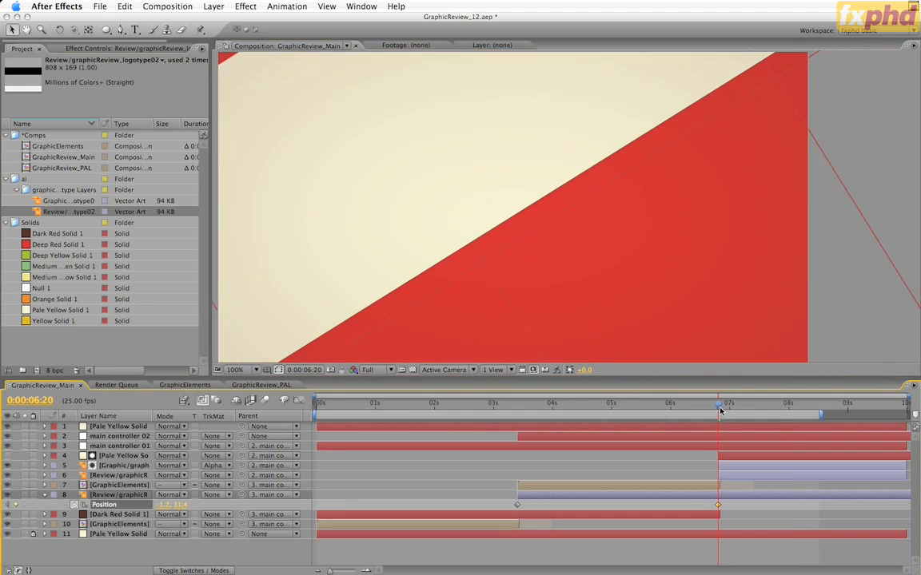
Step: Move to 0:00:01:06, duplicate the Dark Red Solid 1 layer and set the upper copy's opacity to 50%
left_click_drag(720, 410, 391, 419)
key("comma")
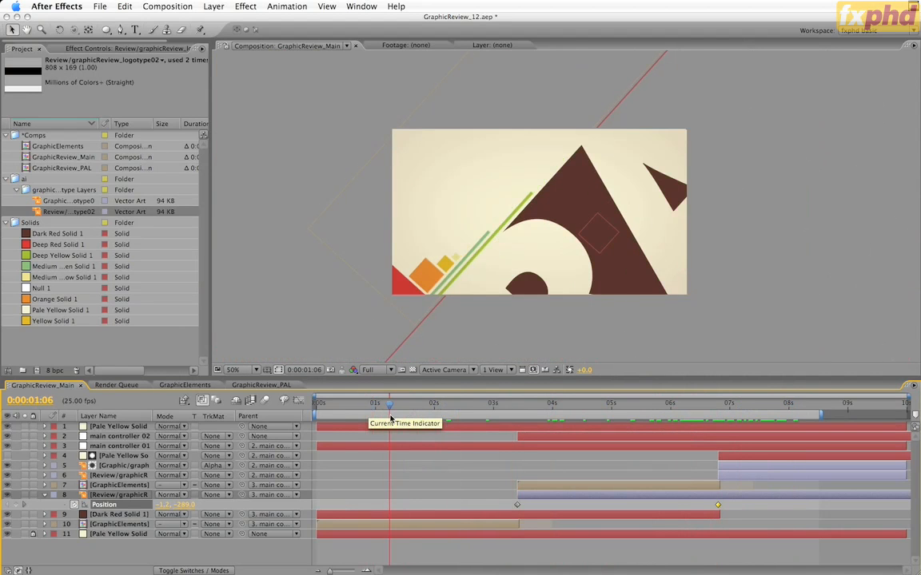
left_click(45, 495)
left_click(109, 506)
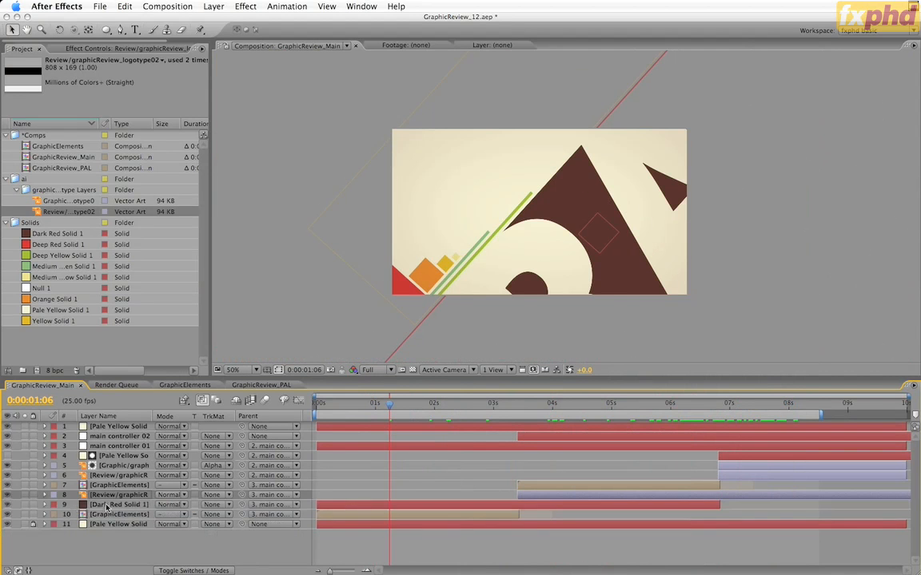
key("super+d")
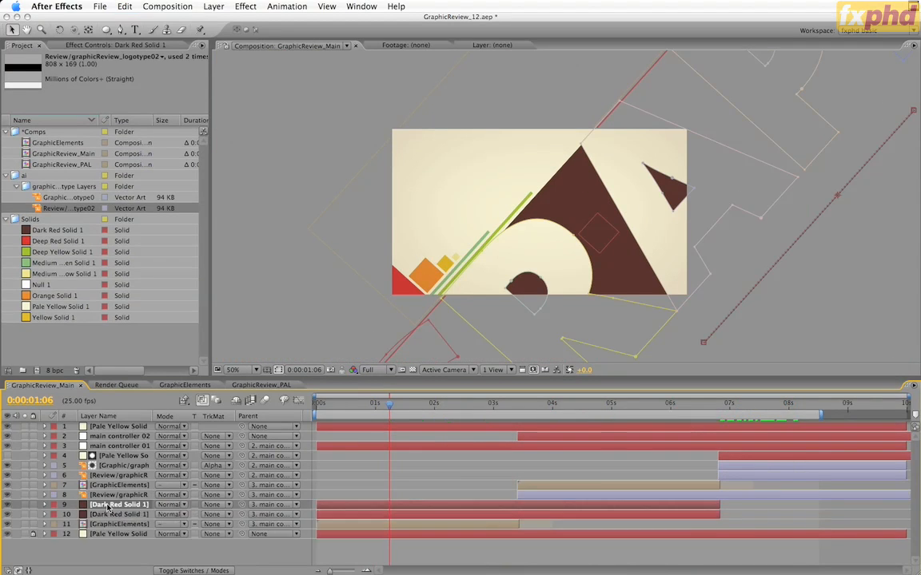
key("t")
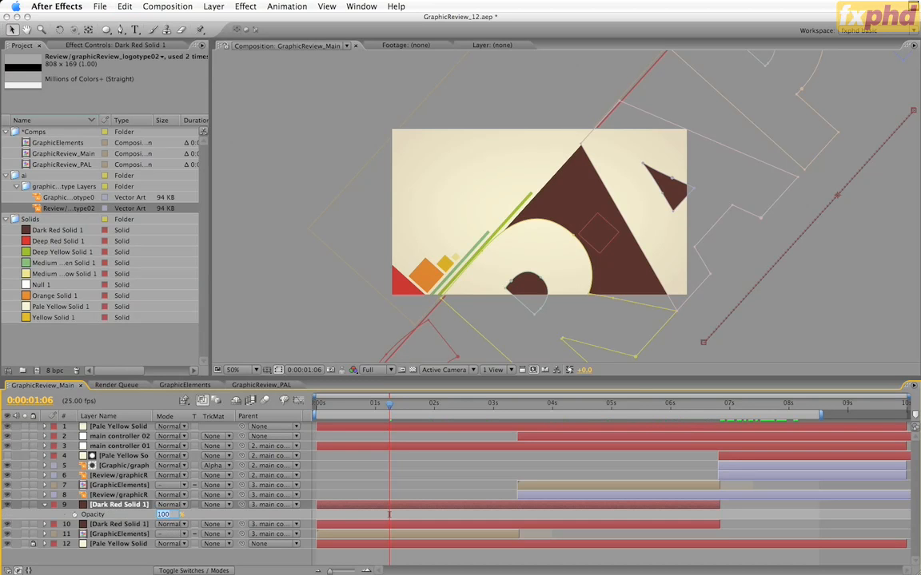
type("50")
key("Return")
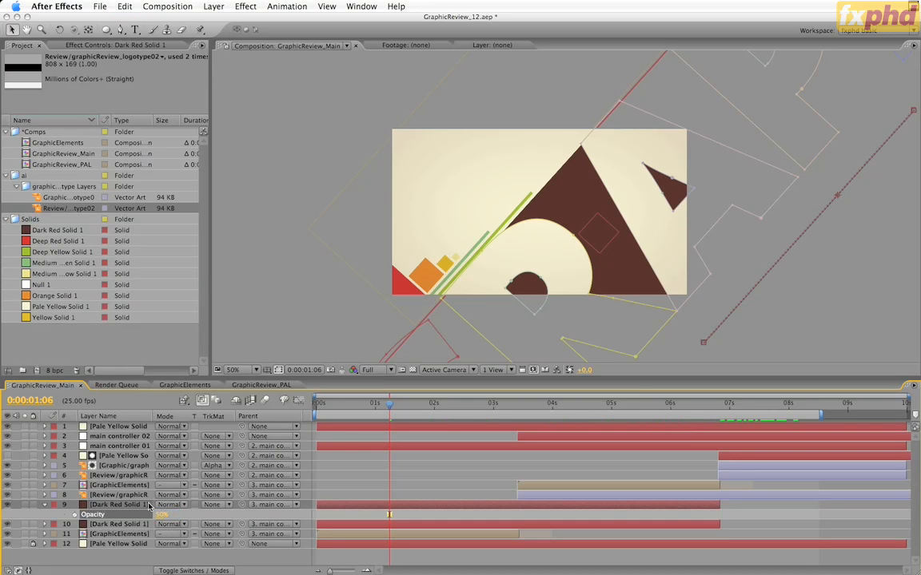
Step: Delete all ten masks from the upper, half-transparent copy of the Dark Red Solid 1 layer
key("grave")
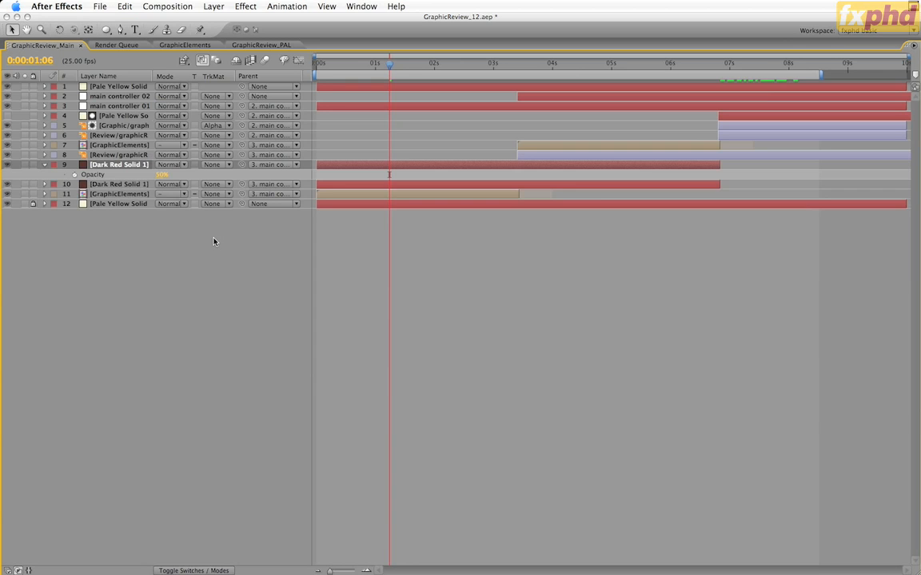
key("m")
left_click(76, 173)
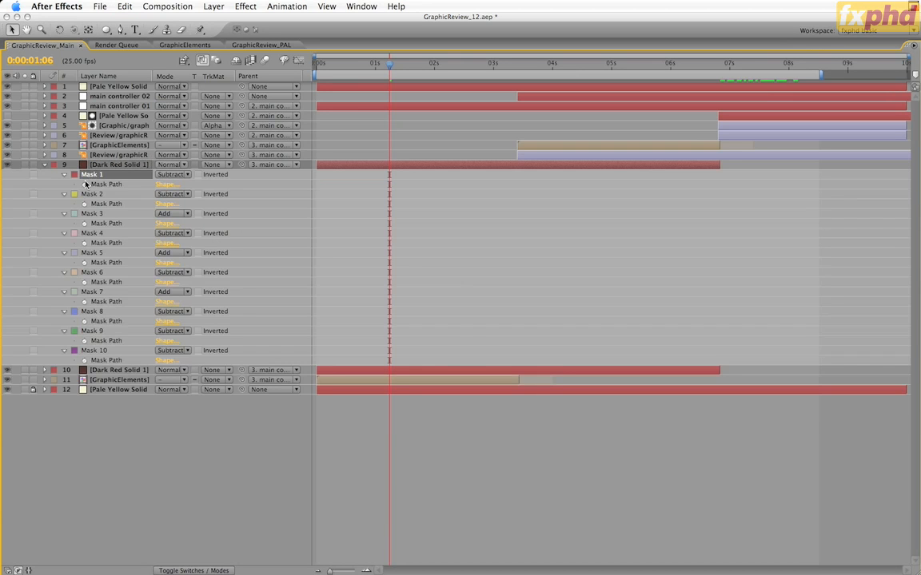
left_click(101, 351, "shift")
key("Delete")
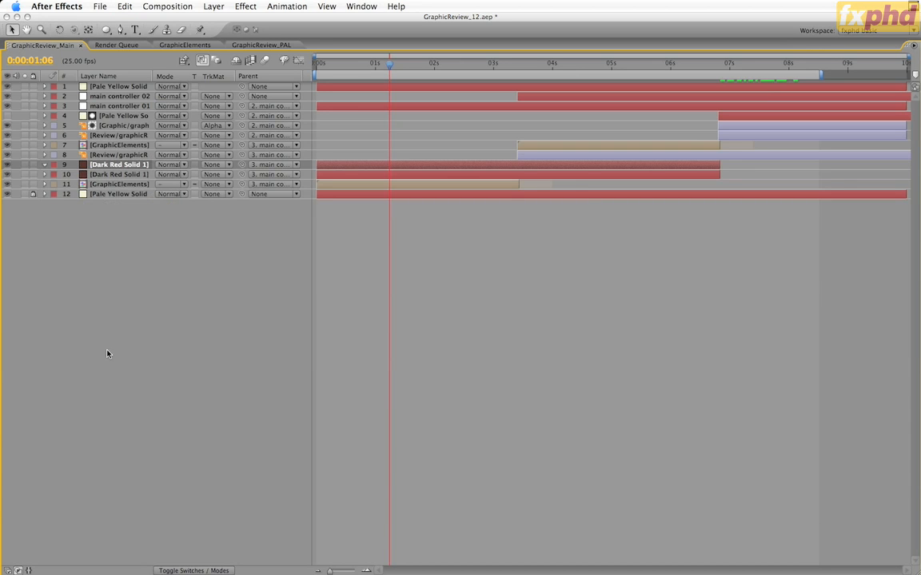
key("grave")
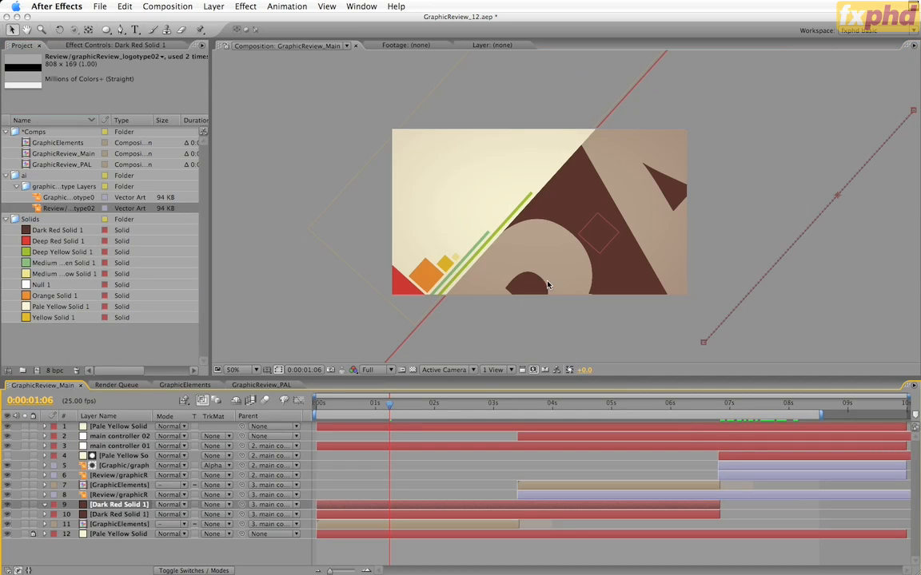
Step: Copy the Graphic layer's letter outlines from Illustrator and paste them as masks on After Effects' upper Dark Red Solid 1, fitted over the old lettering
key("super+Tab")
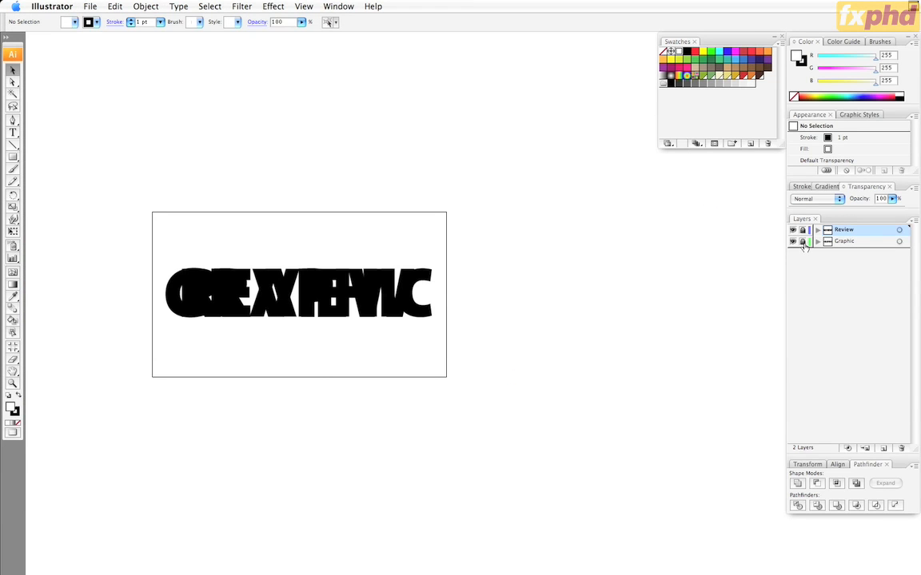
left_click(899, 241)
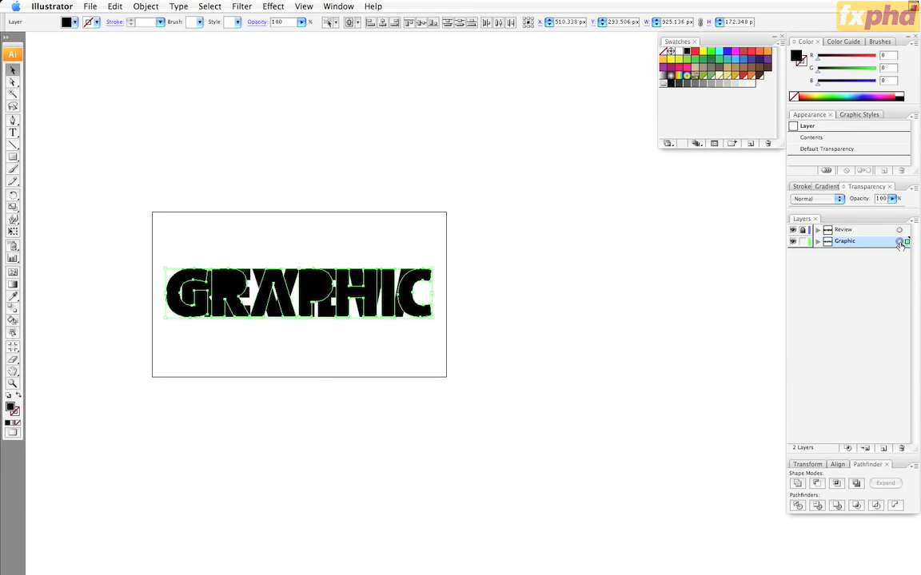
key("super+Tab")
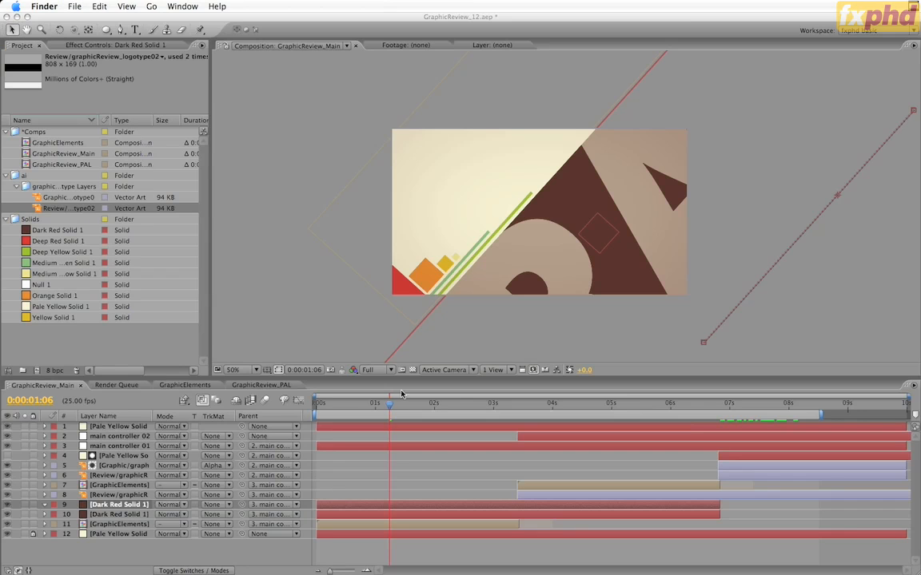
left_click(124, 508)
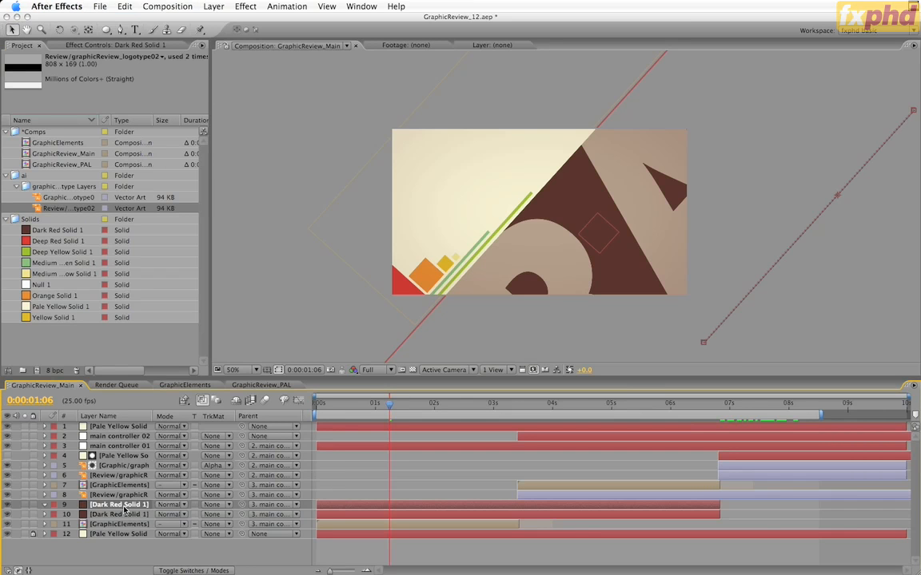
key("m")
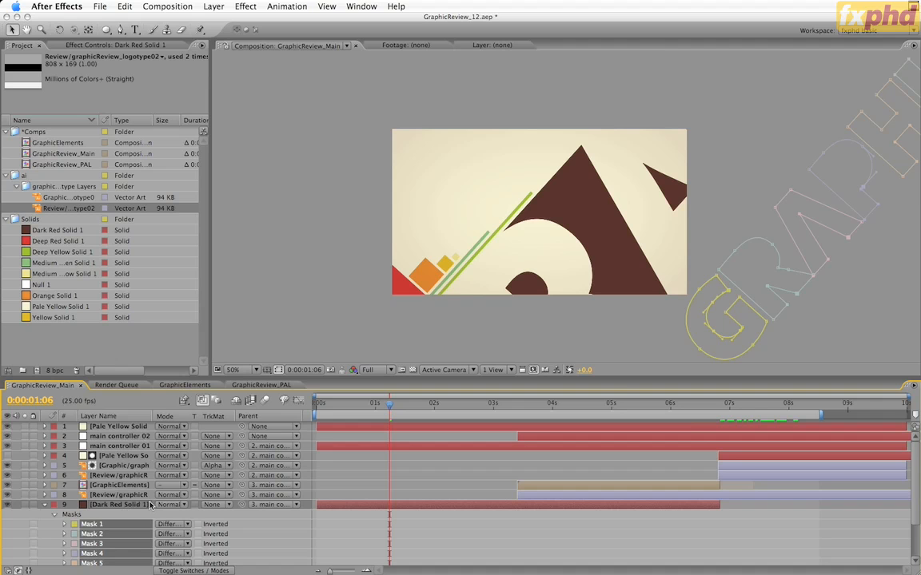
left_click_drag(390, 404, 491, 414)
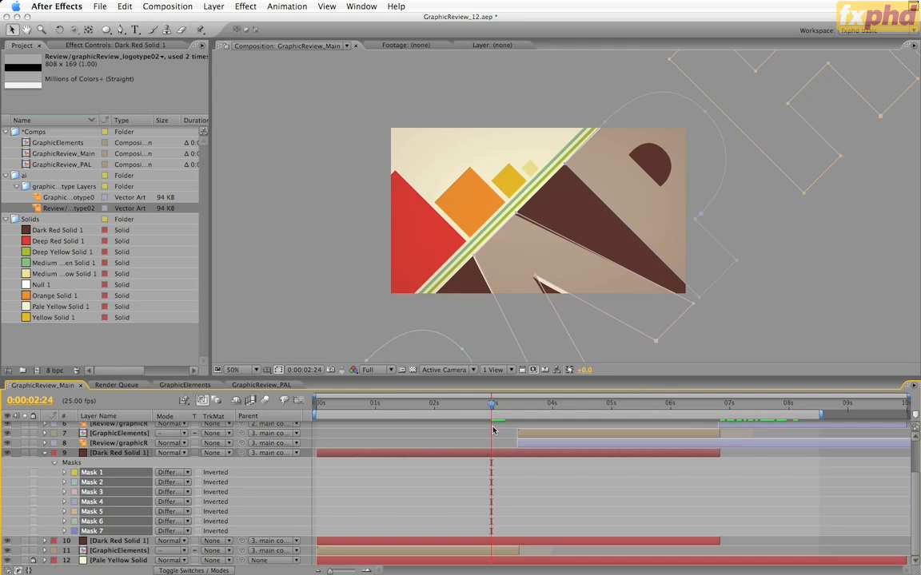
left_click_drag(491, 406, 490, 428)
Step: Delete the old Dark Red Solid 1 on layer 10 and set the remaining Dark Red Solid 1's opacity to 100%
left_click(144, 542)
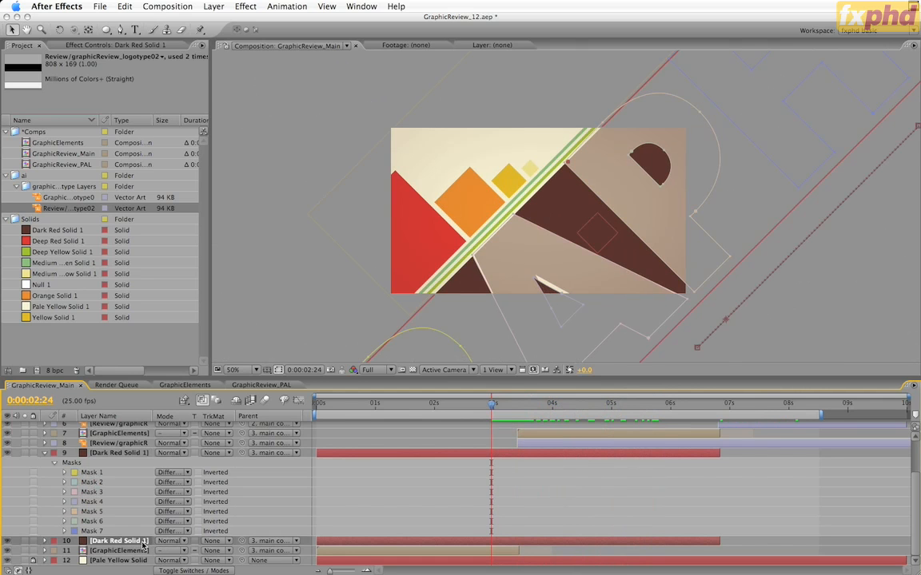
key("Delete")
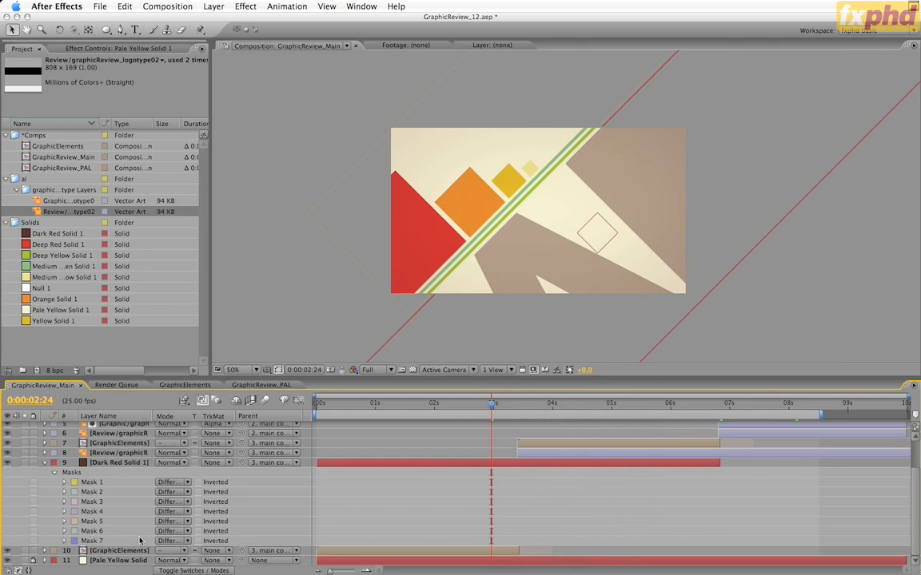
left_click(122, 463)
key("t")
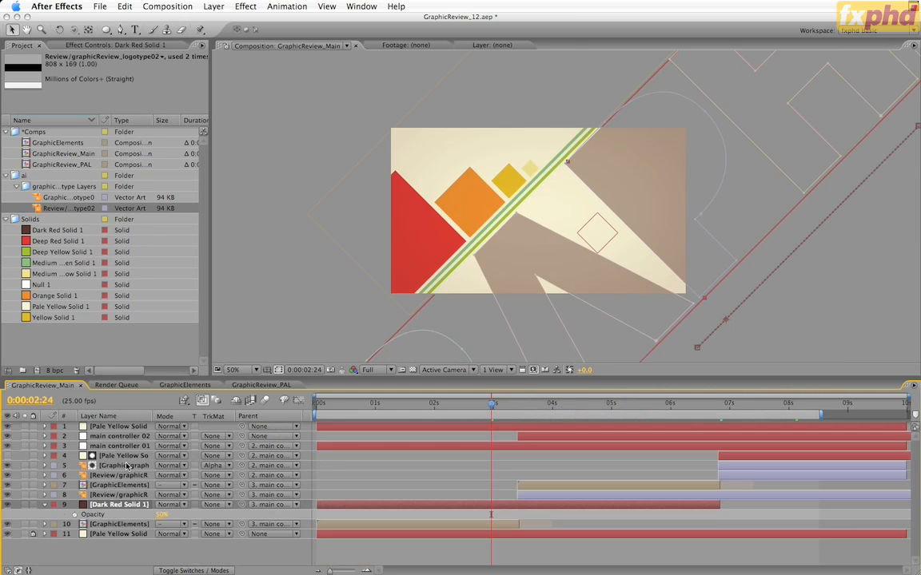
left_click_drag(160, 515, 219, 523)
Step: Change the mode of all seven letter masks on Dark Red Solid 1 to Subtract
left_click(125, 506)
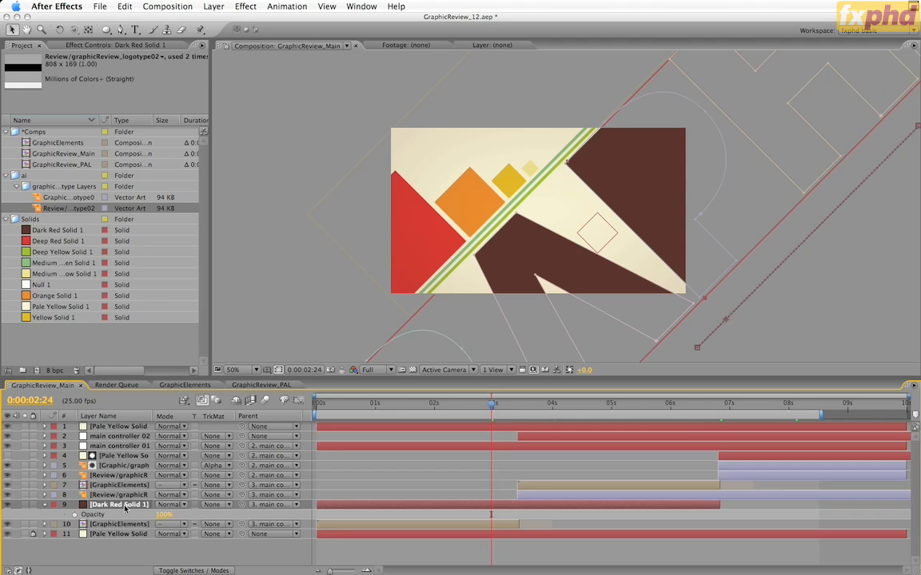
key("m")
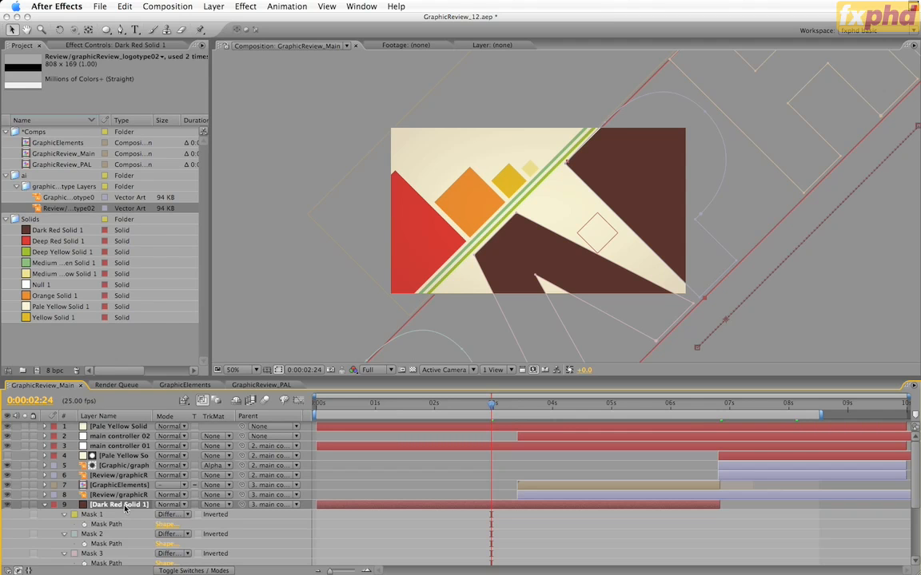
key("grave")
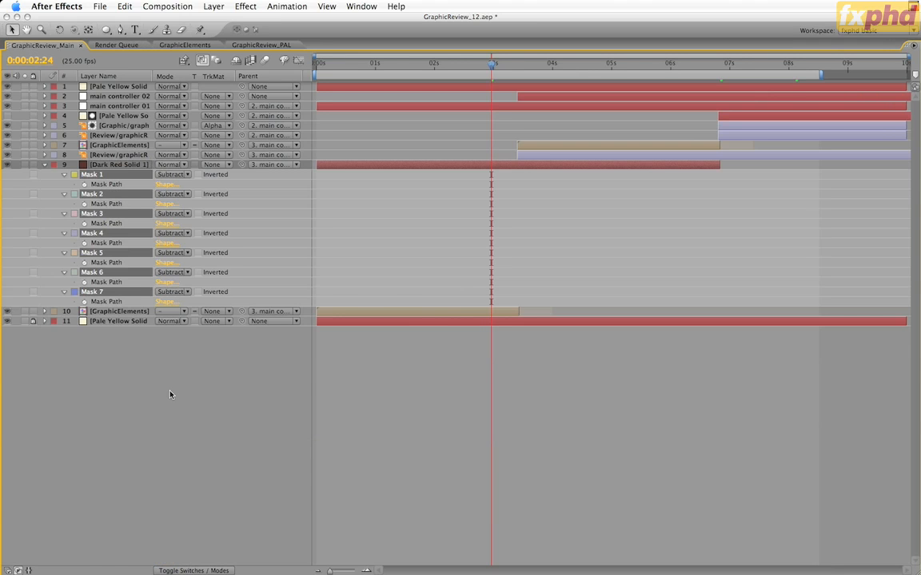
key("grave")
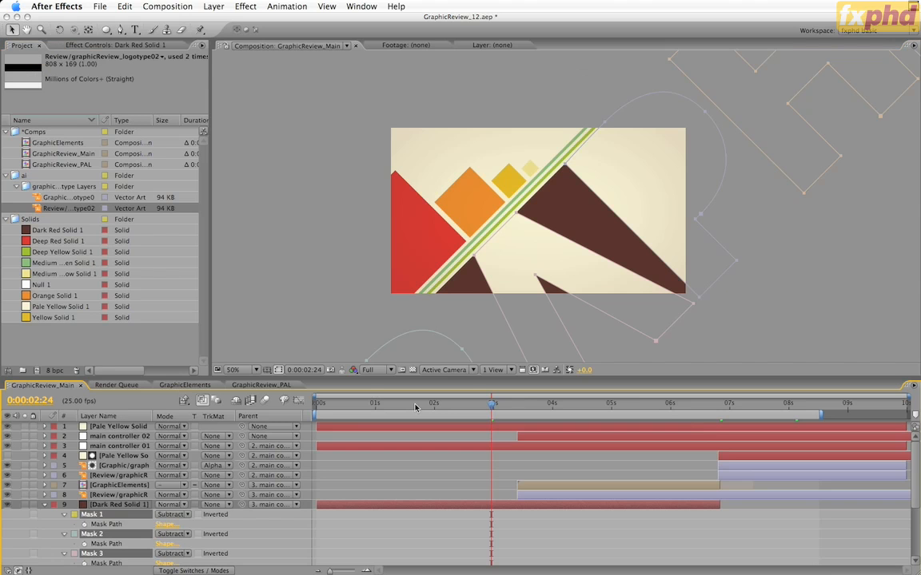
Step: Set main controller 02's Scale to 650% and vertical Anchor Point to 28.7 at its 0:00:06:20 keyframe
left_click(443, 407)
left_click_drag(443, 411, 733, 428)
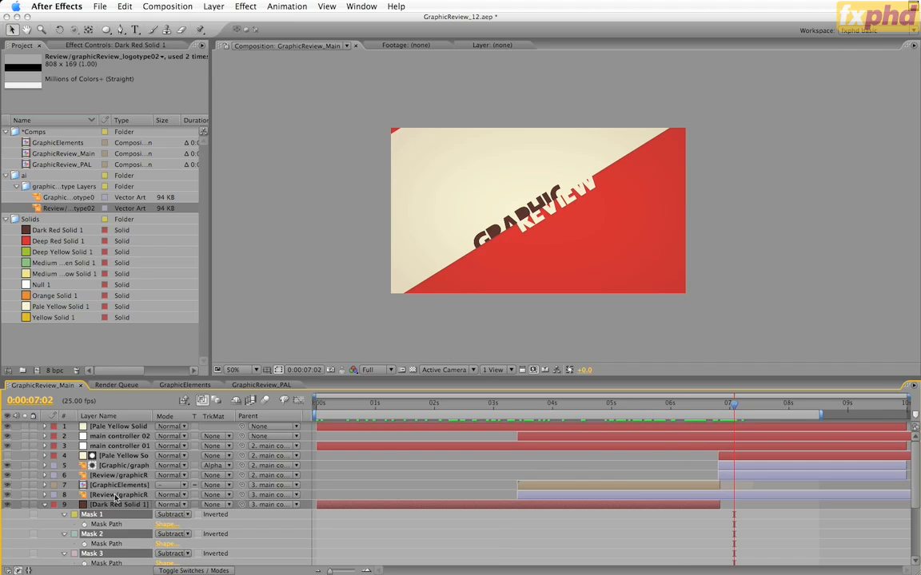
left_click(120, 436)
key("u")
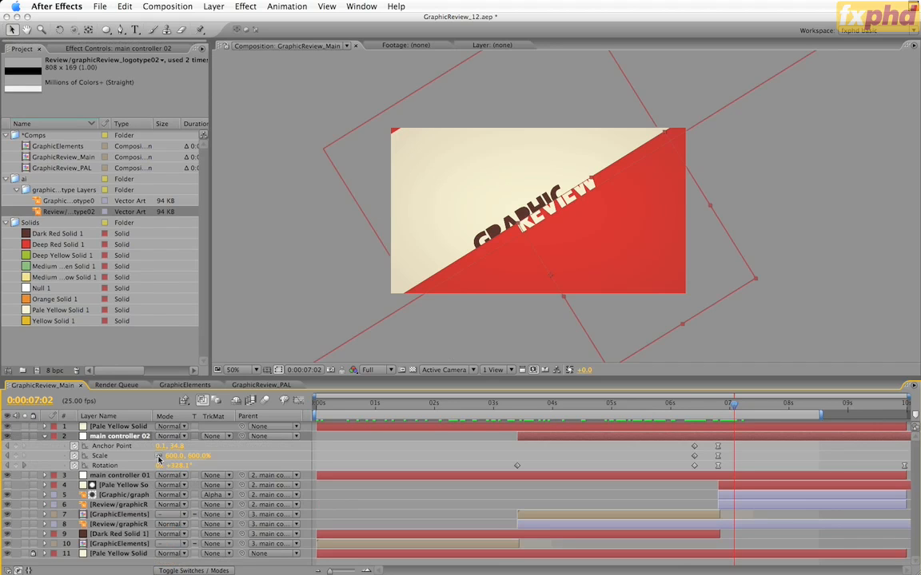
key("j")
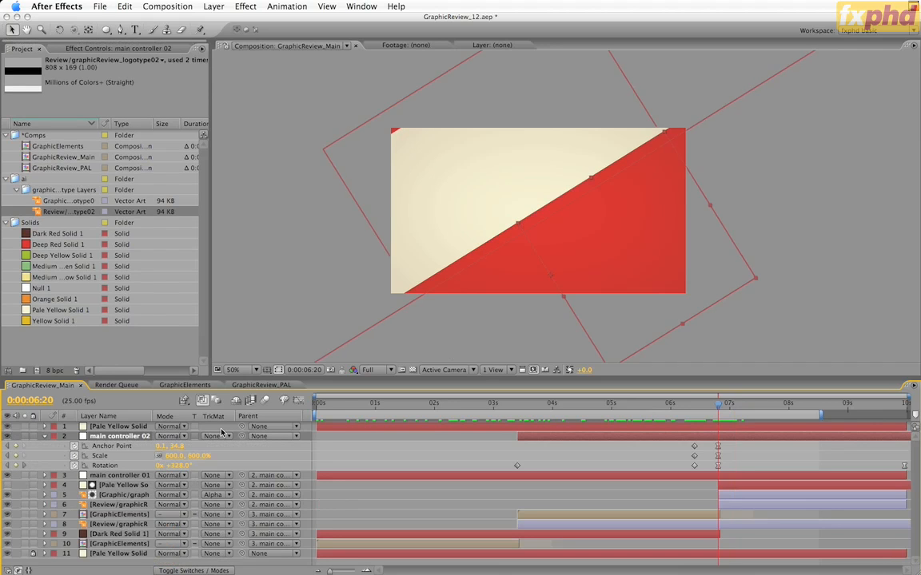
left_click(173, 455)
type("650")
key("Return")
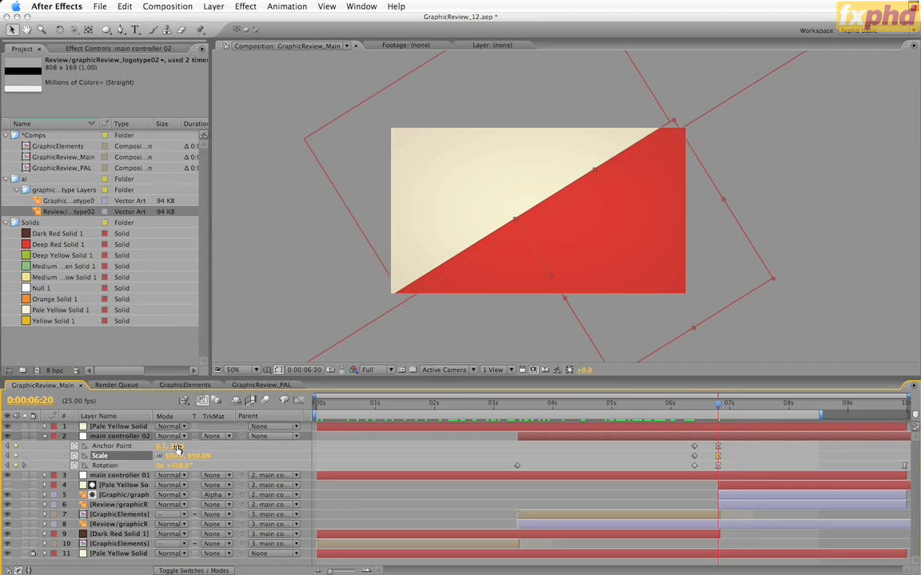
left_click_drag(177, 450, 119, 455)
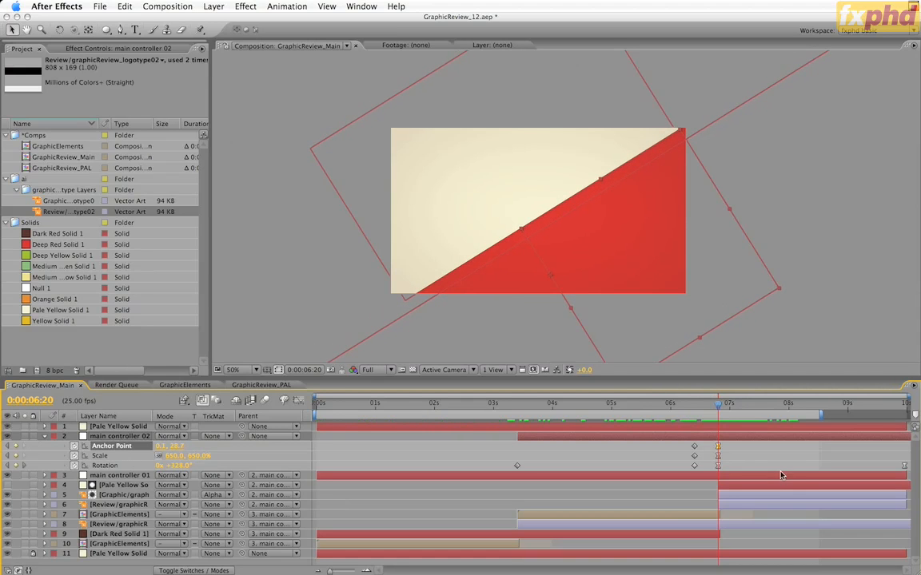
left_click_drag(717, 403, 752, 433)
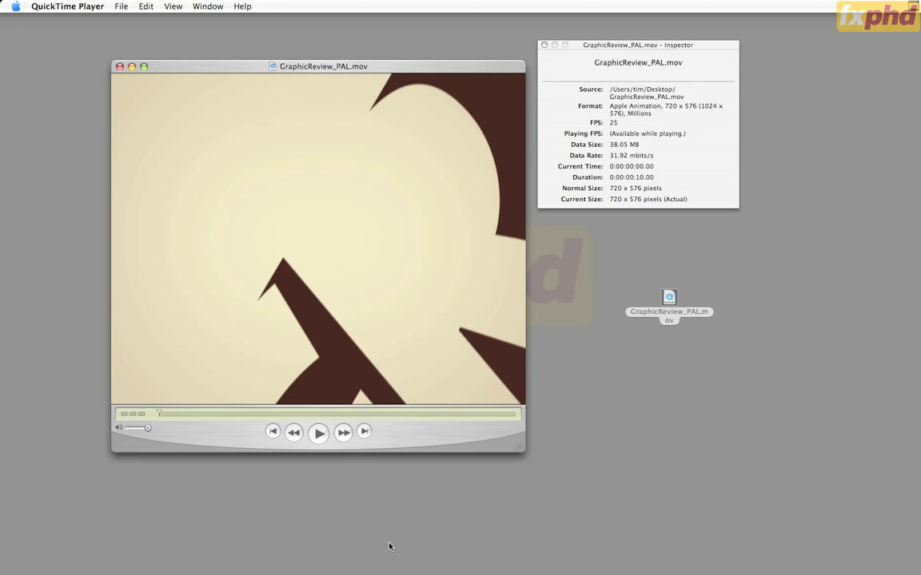
Step: Play through GraphicReview_PAL.mov in QuickTime Player, quit the player and move the file from the desktop to the Trash
left_click(318, 433)
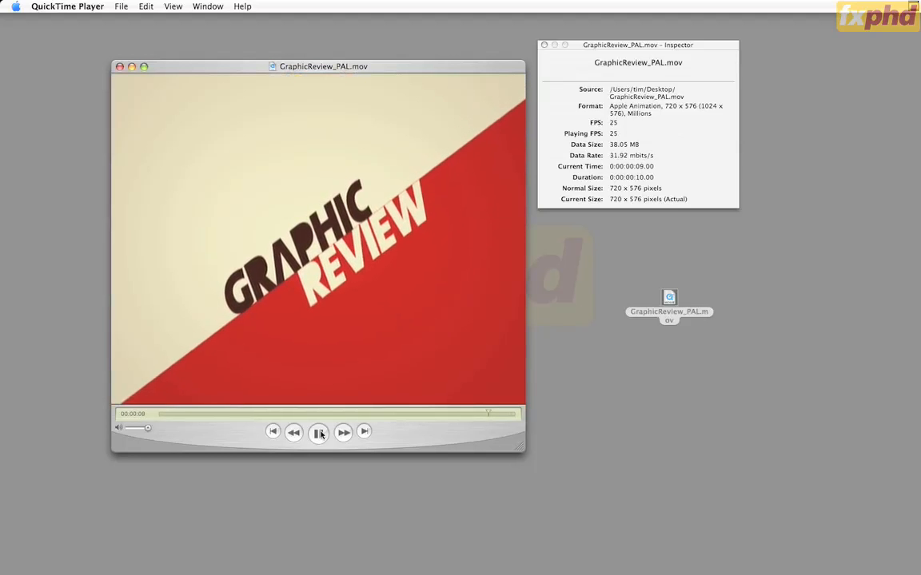
key("super+q")
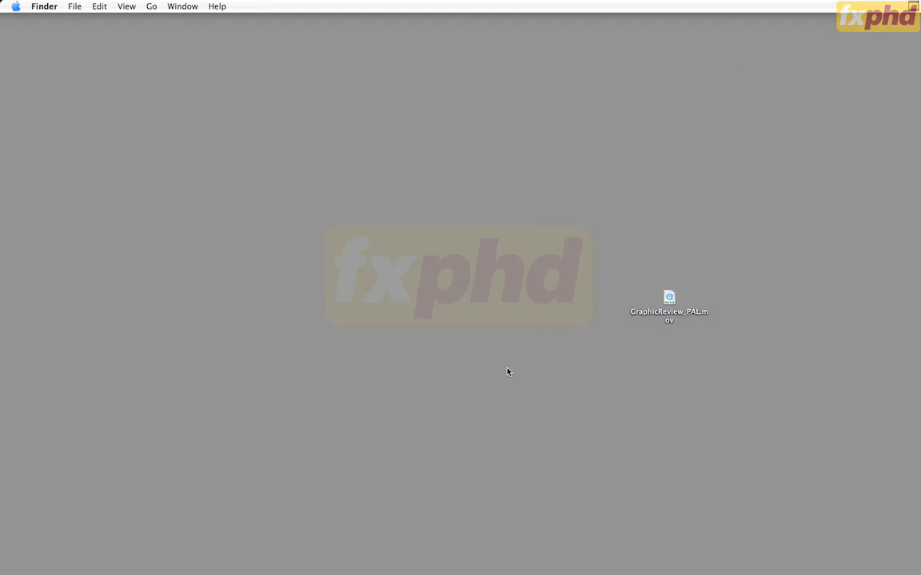
left_click_drag(670, 301, 868, 574)
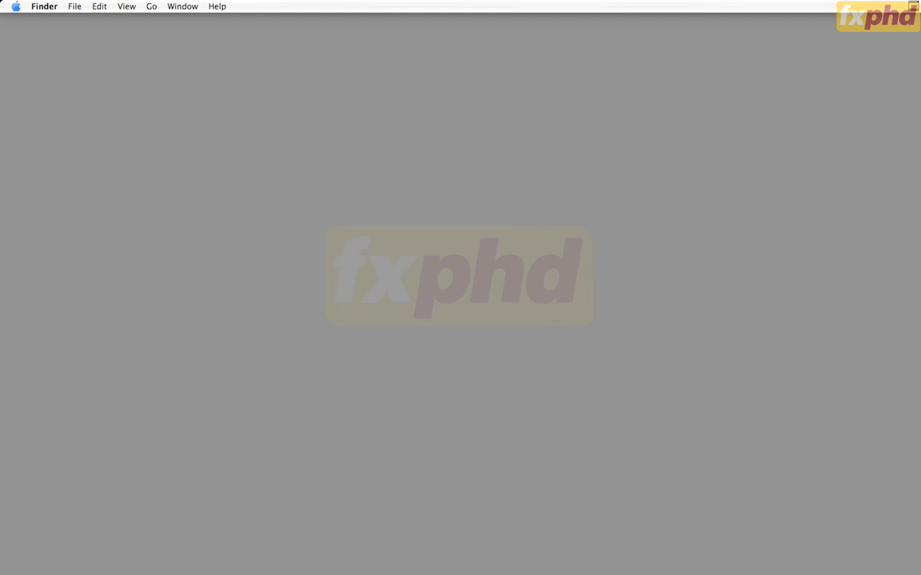